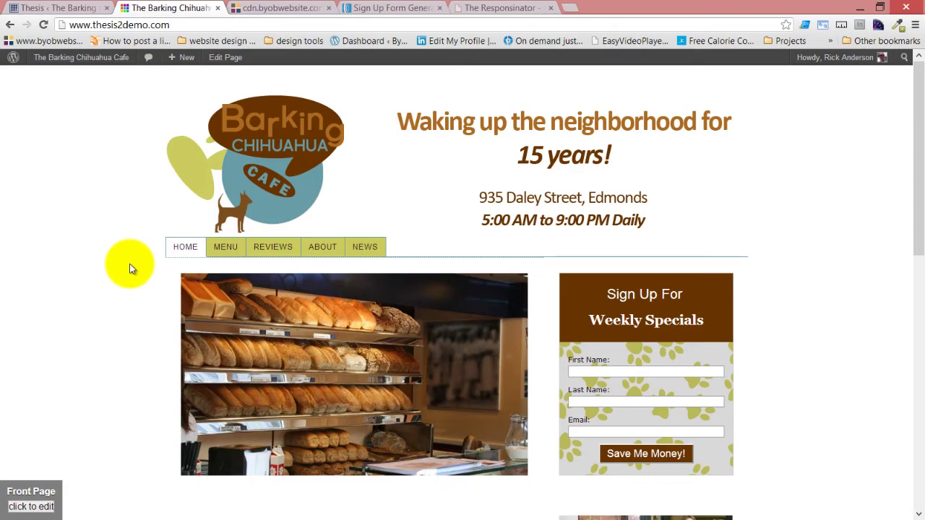
In Skin Design, copy cccc5e from Interior BGs into the Site BG color
scroll(782, 193, "down", 4)
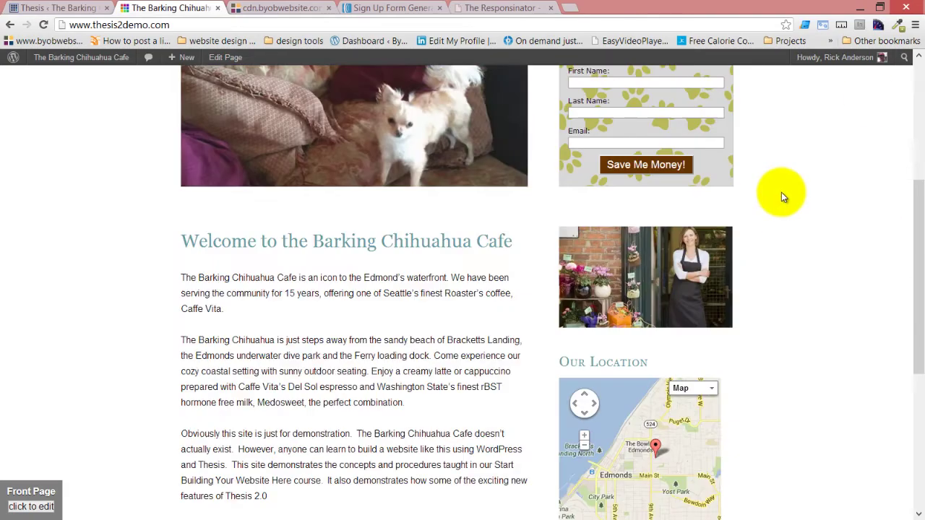
scroll(781, 192, "down", 5)
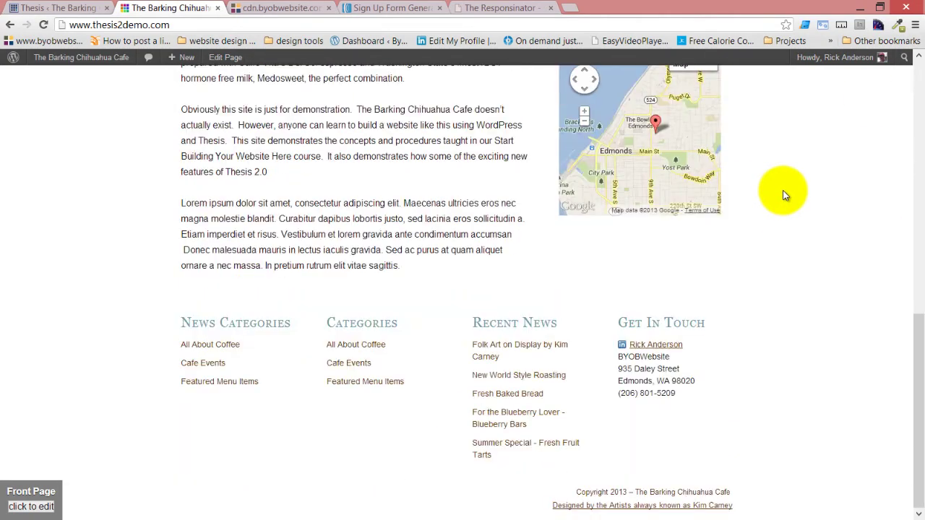
scroll(783, 190, "up", 9)
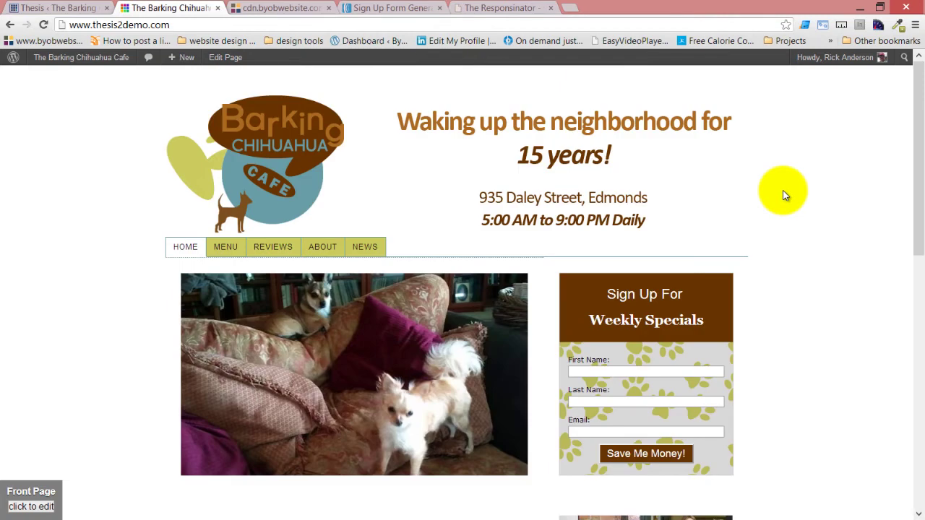
left_click(65, 8)
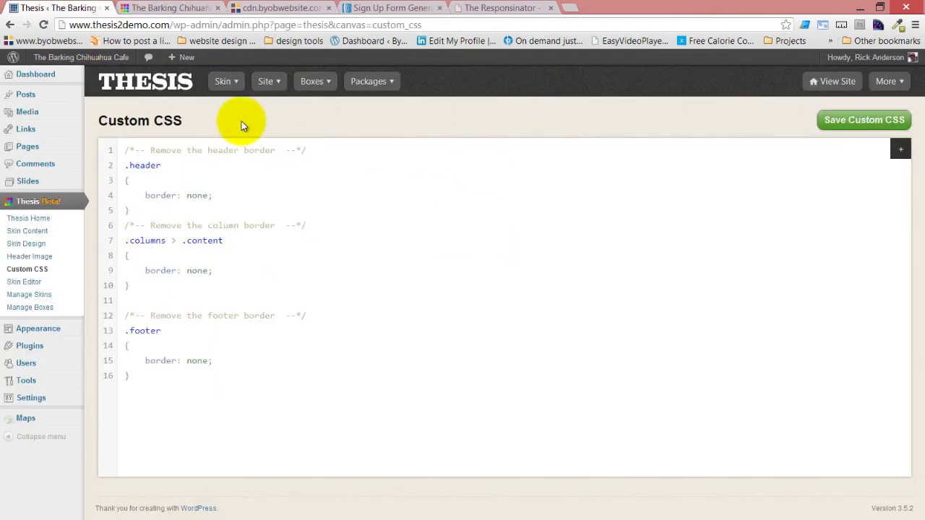
left_click(222, 82)
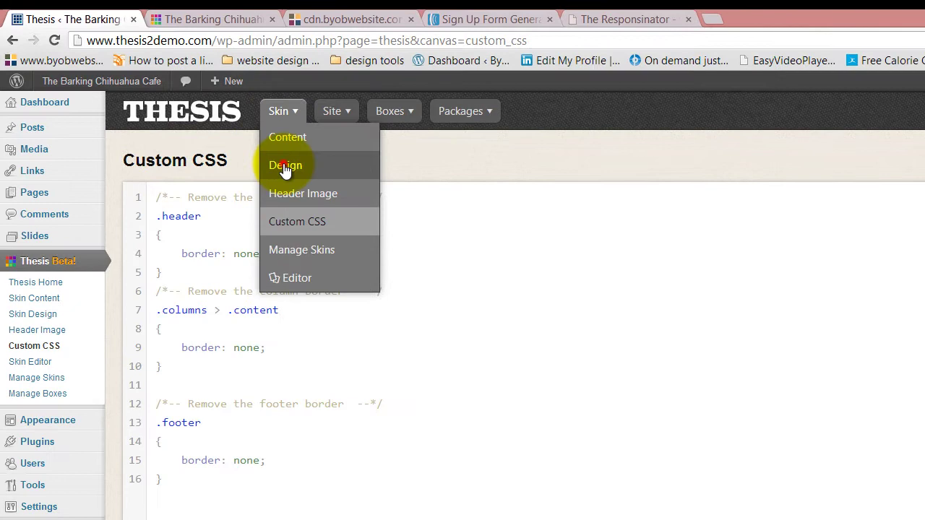
left_click(285, 166)
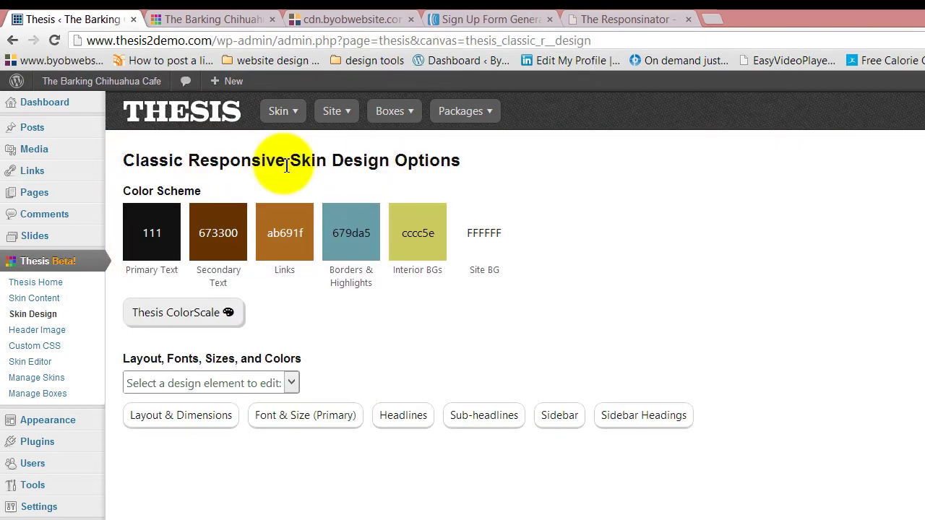
left_click(416, 241)
key("ctrl+c")
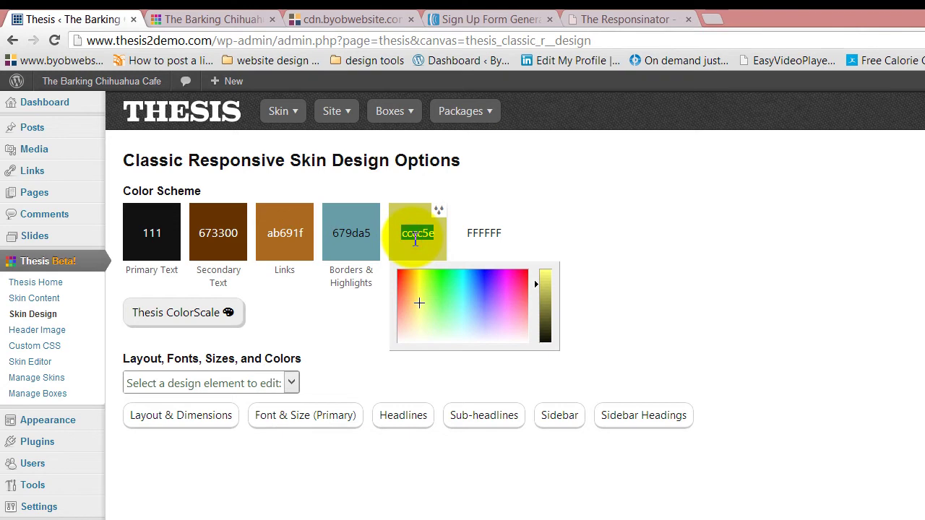
left_click(480, 237)
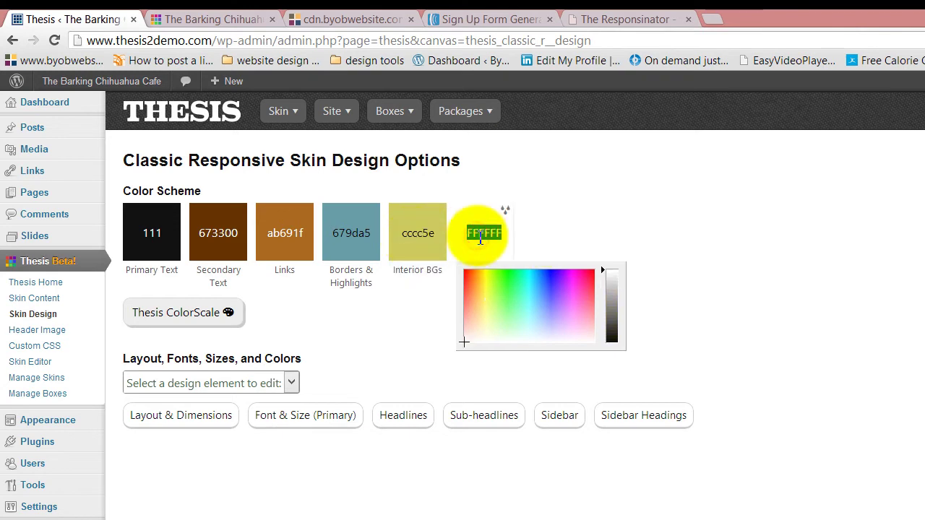
key("ctrl+v")
left_click(629, 224)
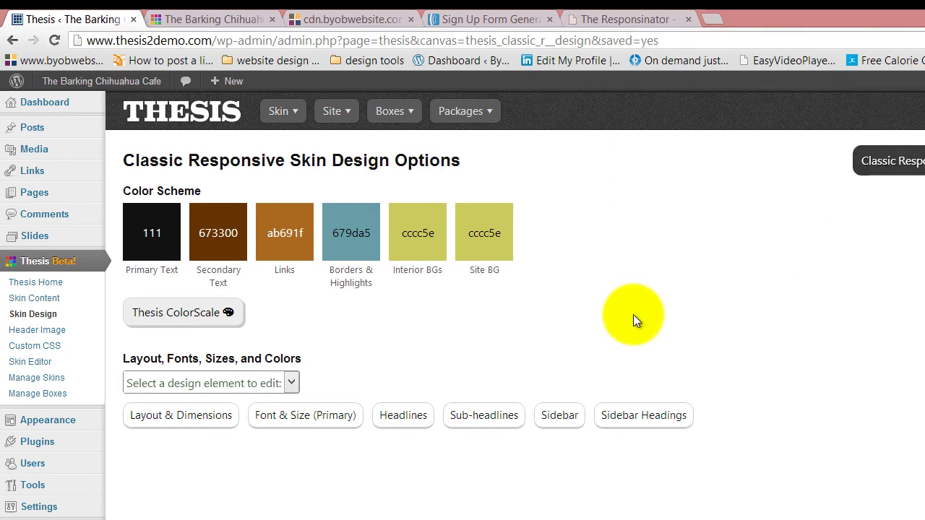
Reload the cafe home page twice and scroll through it to check the yellow-green background
left_click(216, 14)
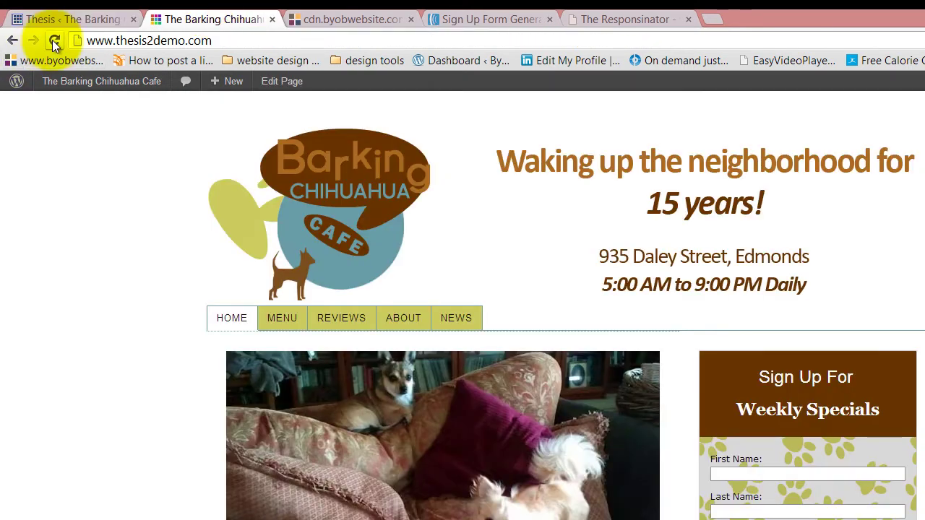
left_click(53, 41)
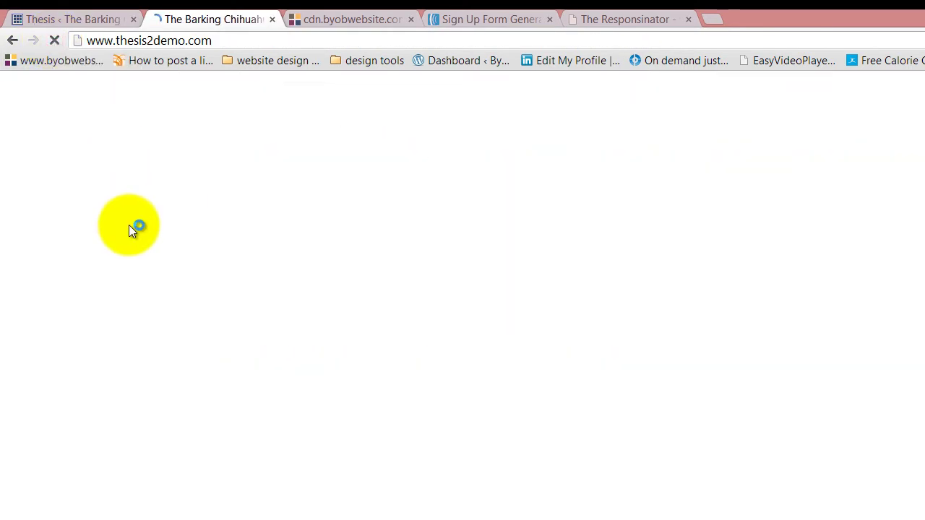
scroll(128, 226, "down", 12)
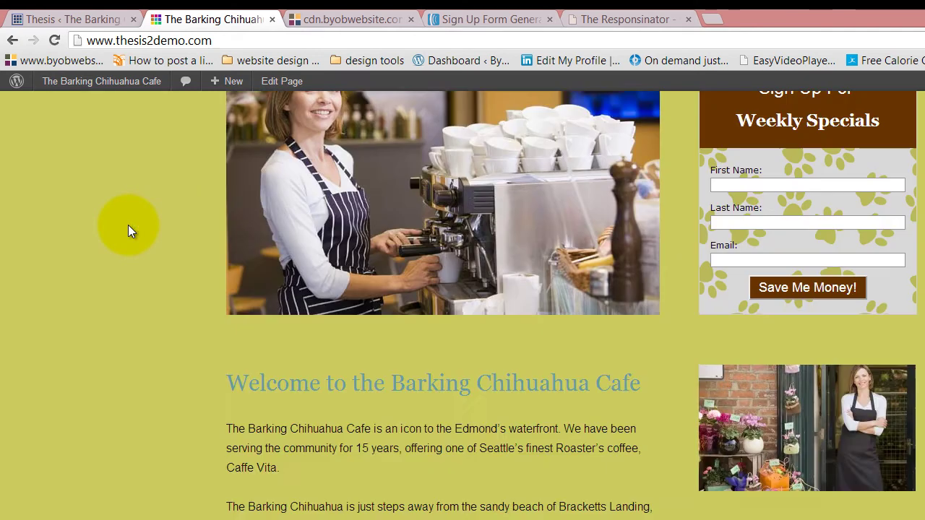
scroll(126, 228, "up", 10)
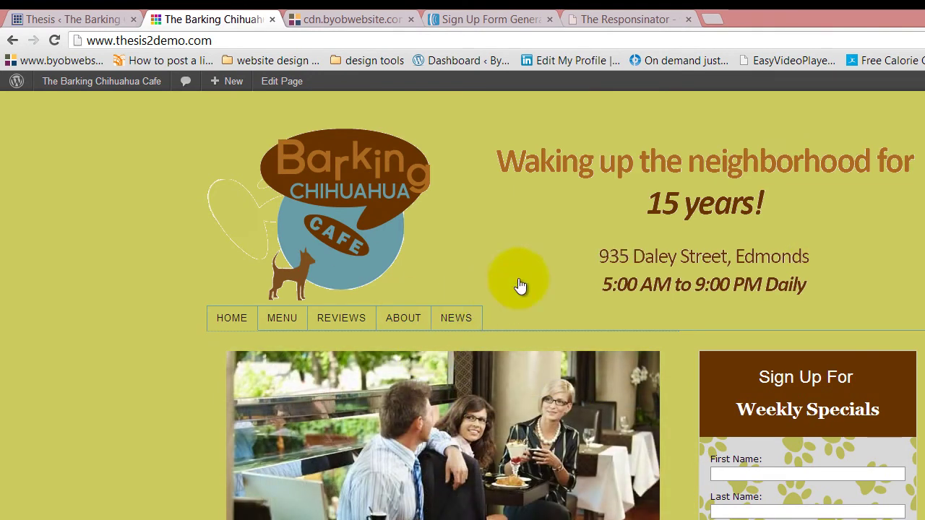
scroll(557, 278, "down", 10)
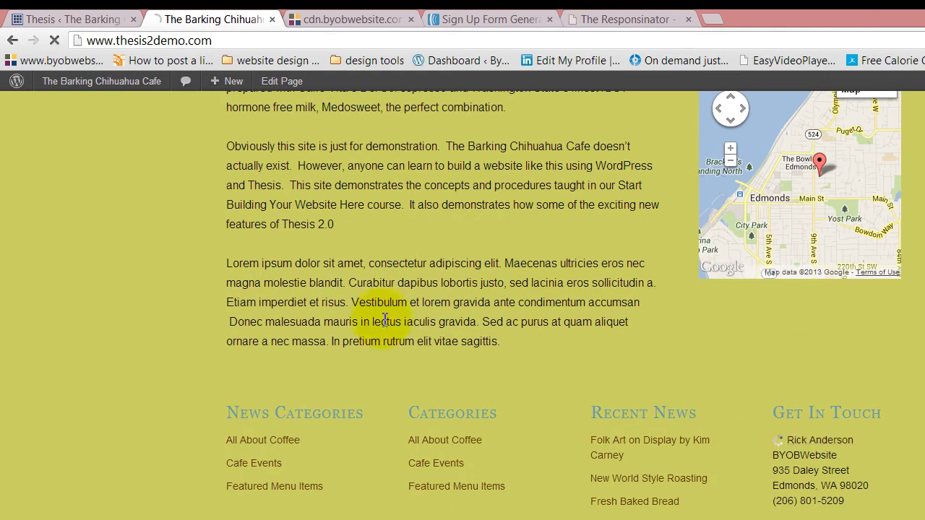
key("F5")
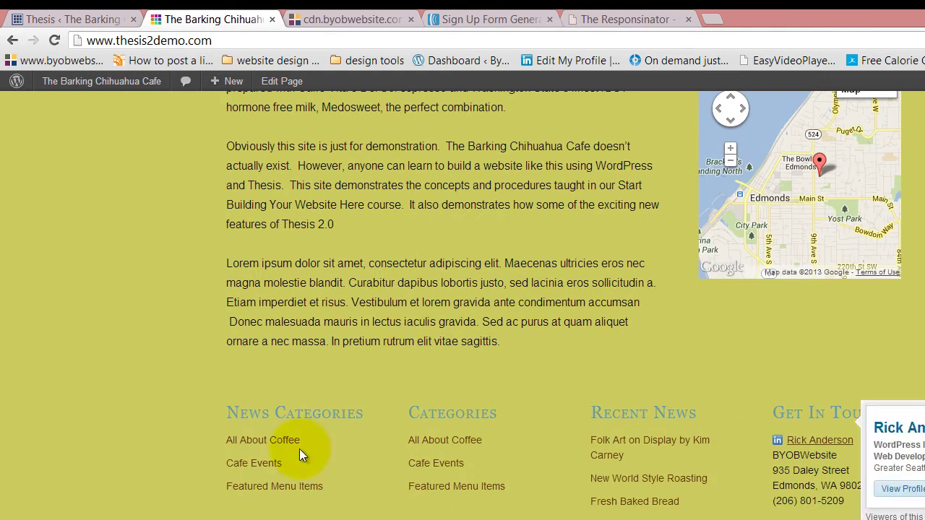
scroll(299, 449, "up", 10)
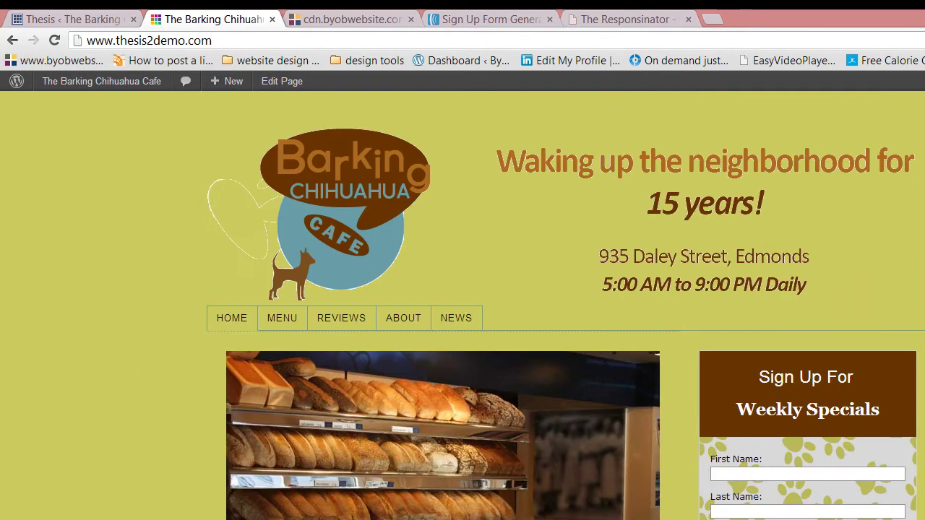
scroll(921, 279, "down", 3)
scroll(920, 279, "up", 3)
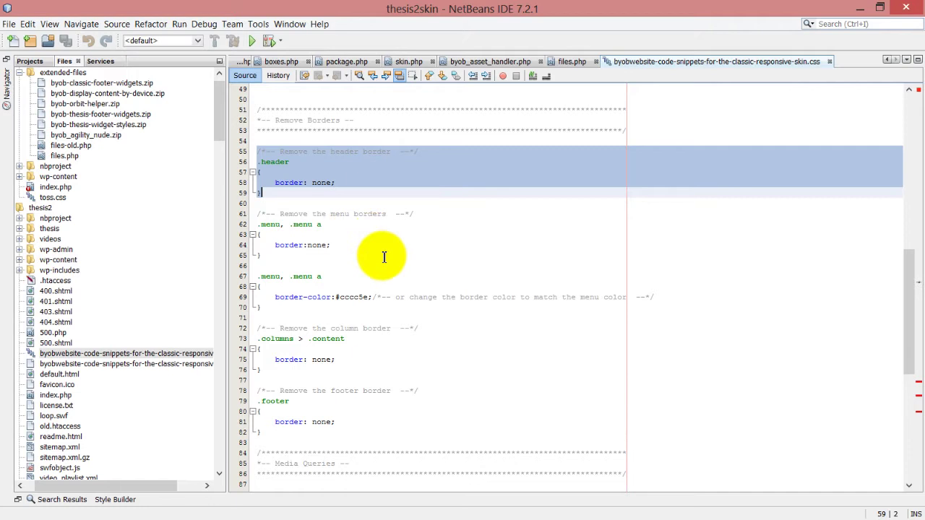
scroll(384, 257, "up", 16)
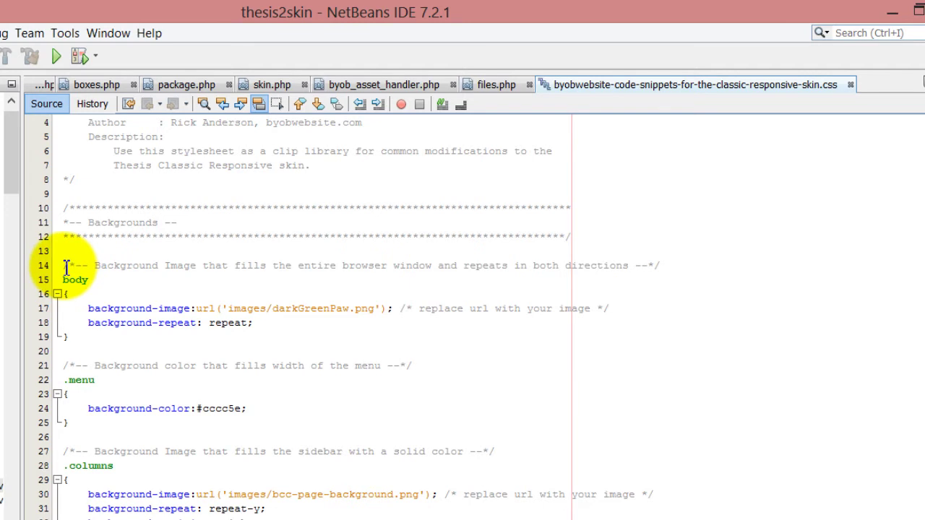
Select the body rule tiling images/darkGreenPaw.png, lines 14–19 of the snippets stylesheet
left_click_drag(65, 268, 92, 347)
key("ctrl+c")
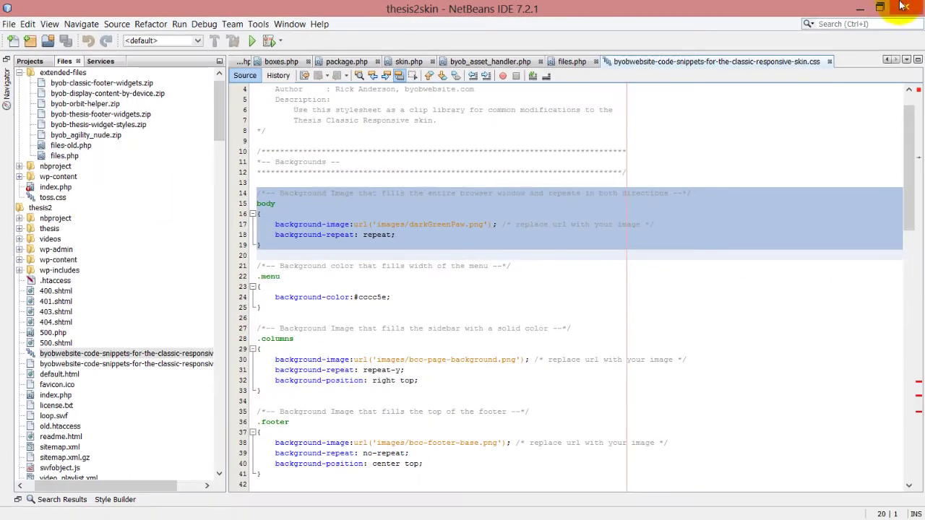
Paste the darkGreenPaw.png body rule at line 1 of Thesis Custom CSS and save it
left_click(860, 8)
left_click(72, 8)
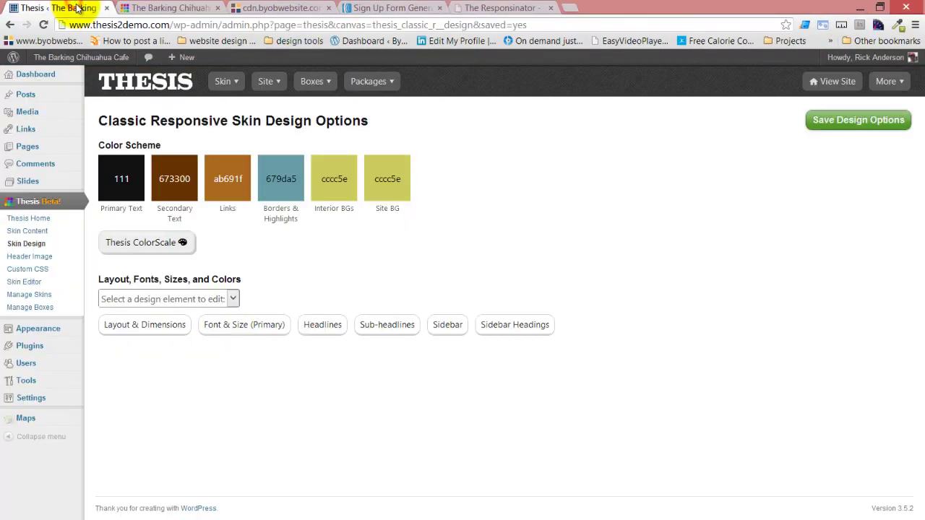
mouse_move(243, 86)
left_click(249, 172)
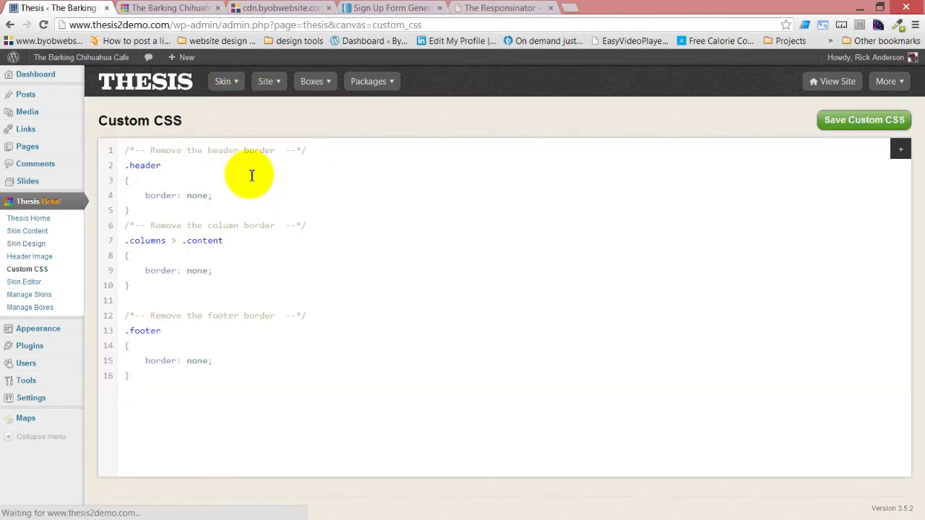
left_click(122, 147)
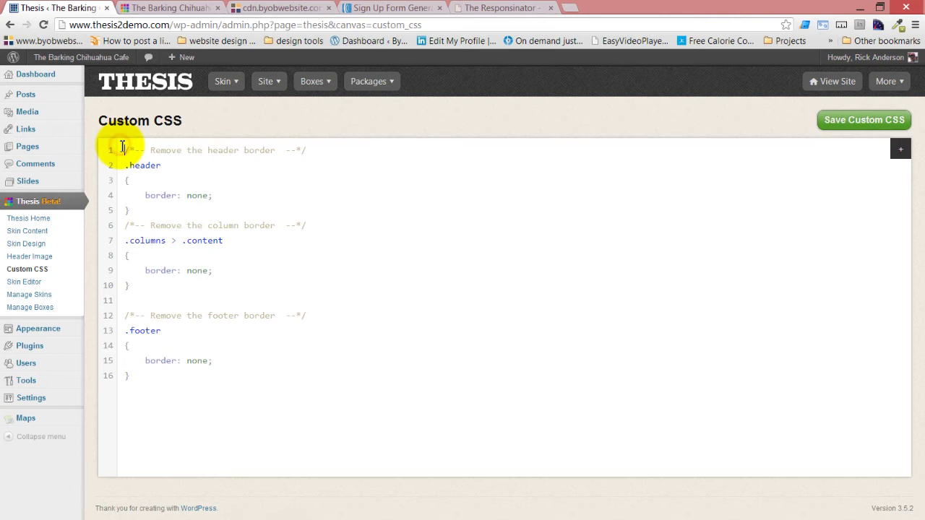
key("Return")
key("Return")
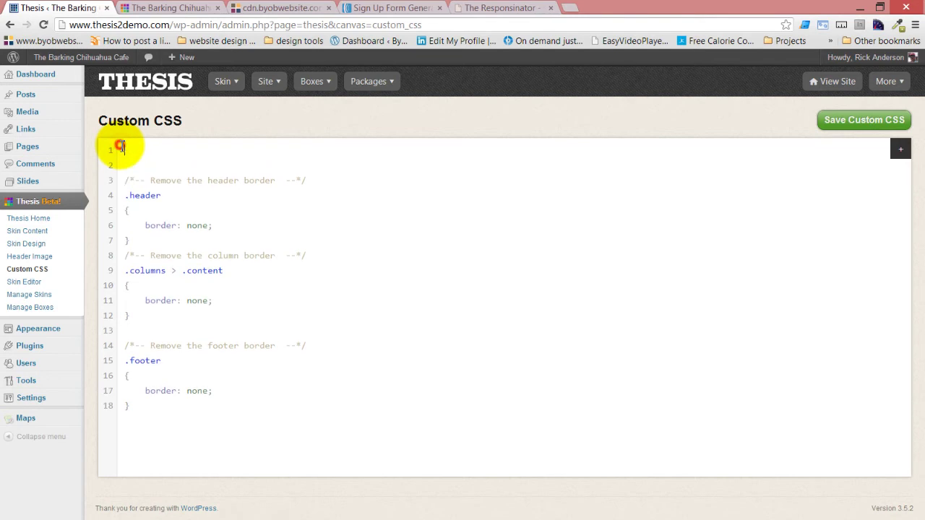
key("ctrl+v")
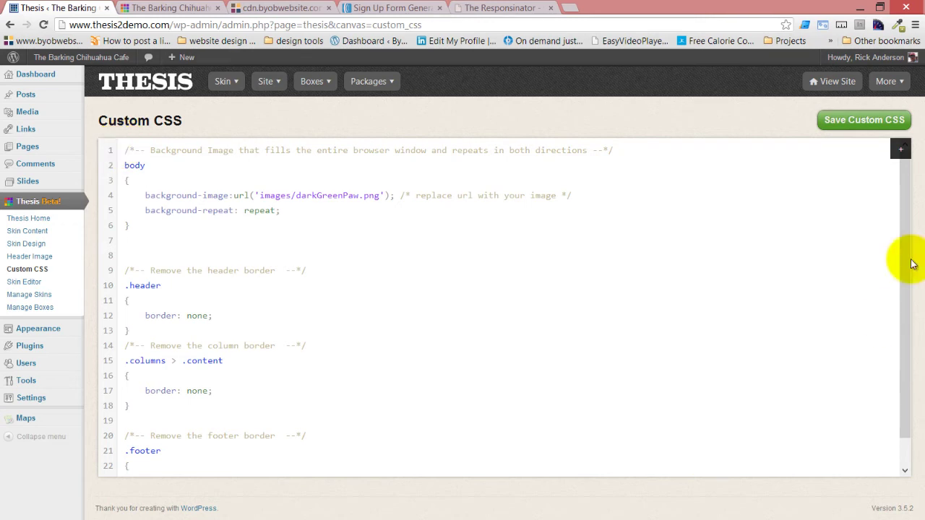
left_click(863, 123)
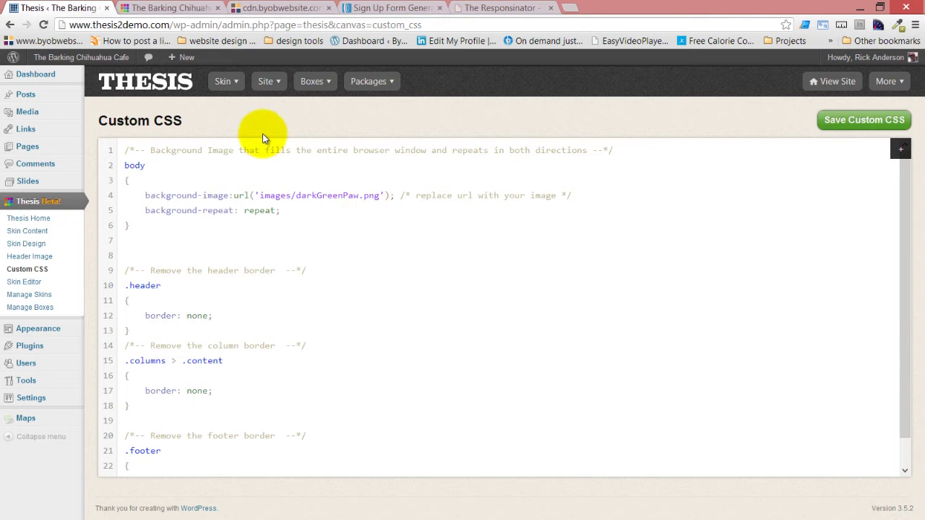
In the skin editor's Images, browse to the byobwebsite Graphics Barking Chihuahua folder
left_click(222, 83)
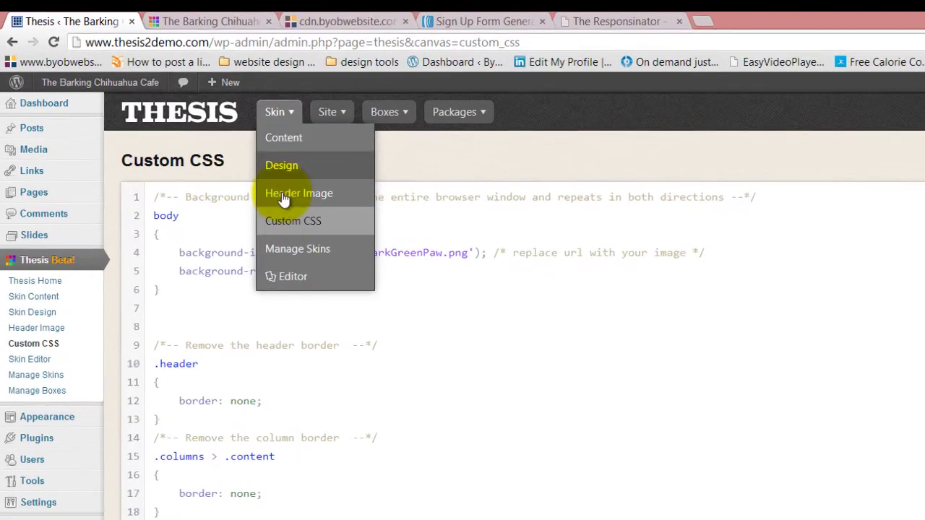
left_click(290, 282)
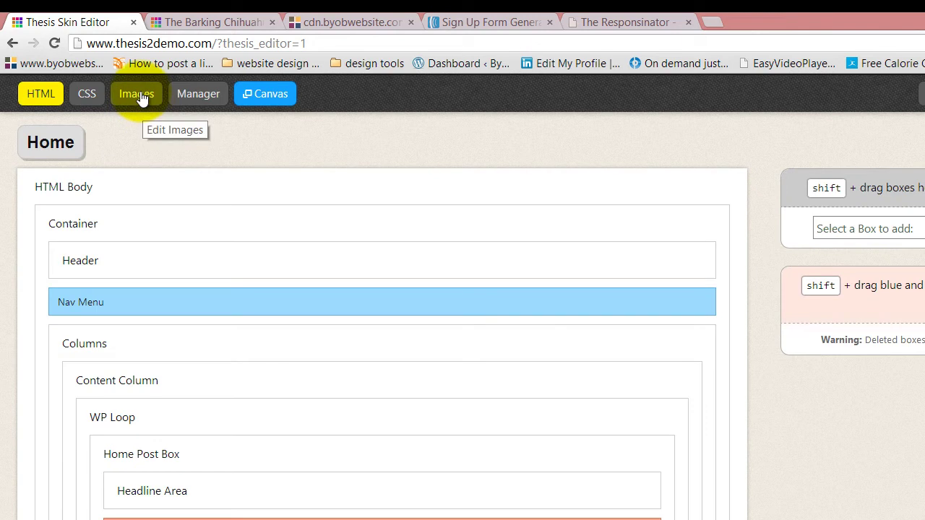
left_click(137, 97)
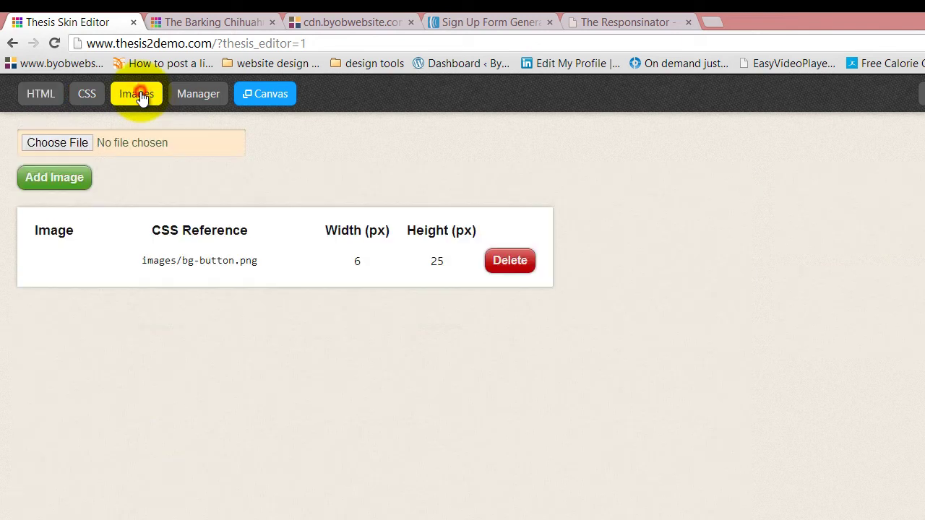
left_click(60, 144)
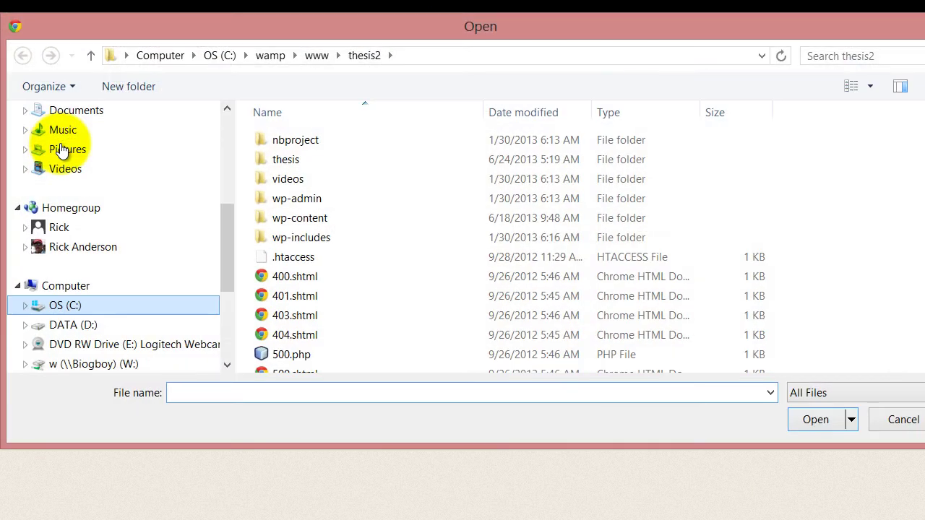
left_click(225, 234)
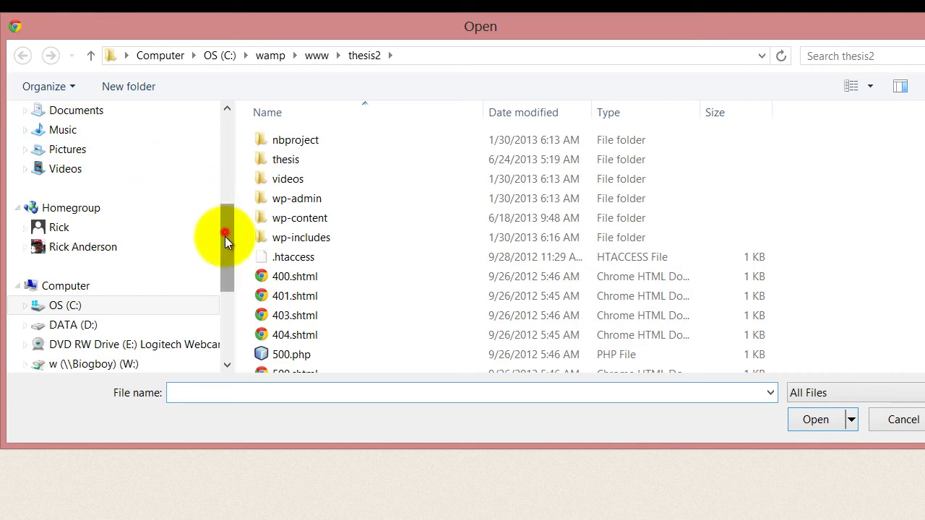
left_click_drag(225, 234, 224, 257)
left_click(92, 288)
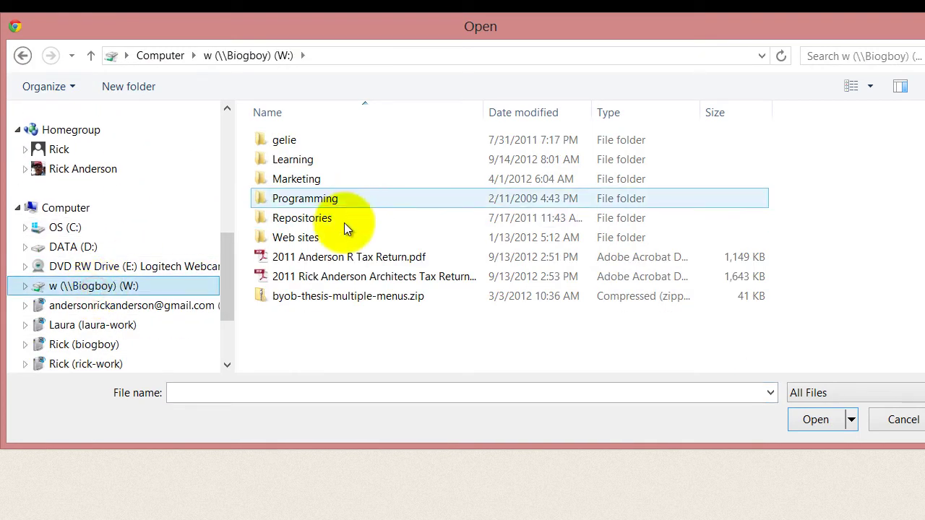
double_click(320, 238)
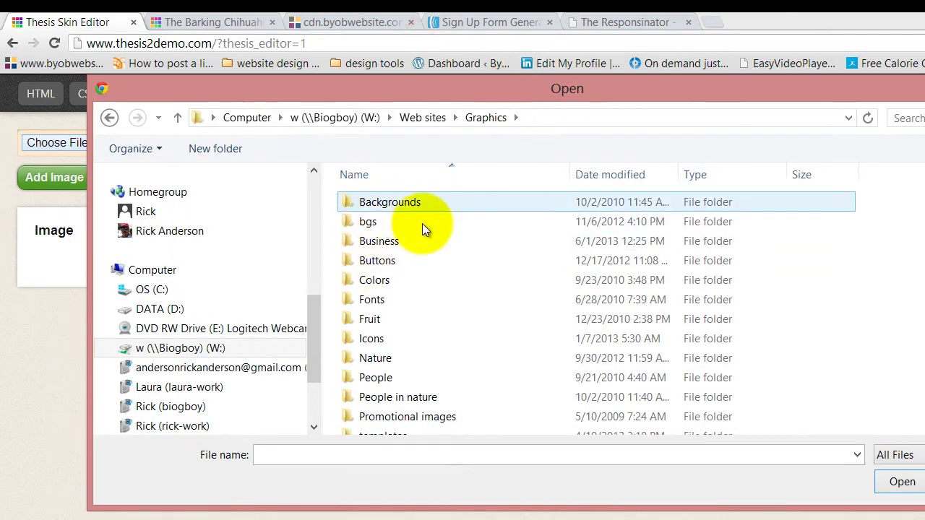
left_click(423, 118)
left_click(383, 223)
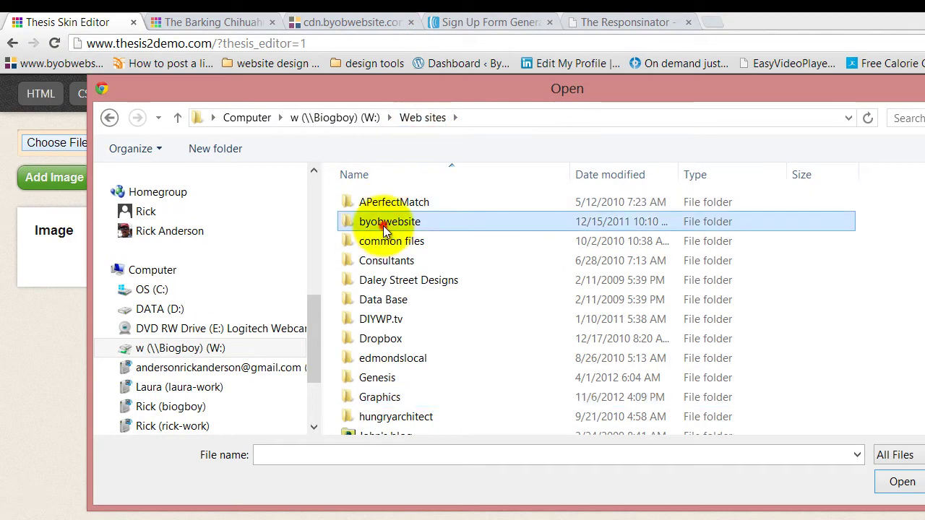
double_click(383, 223)
double_click(372, 341)
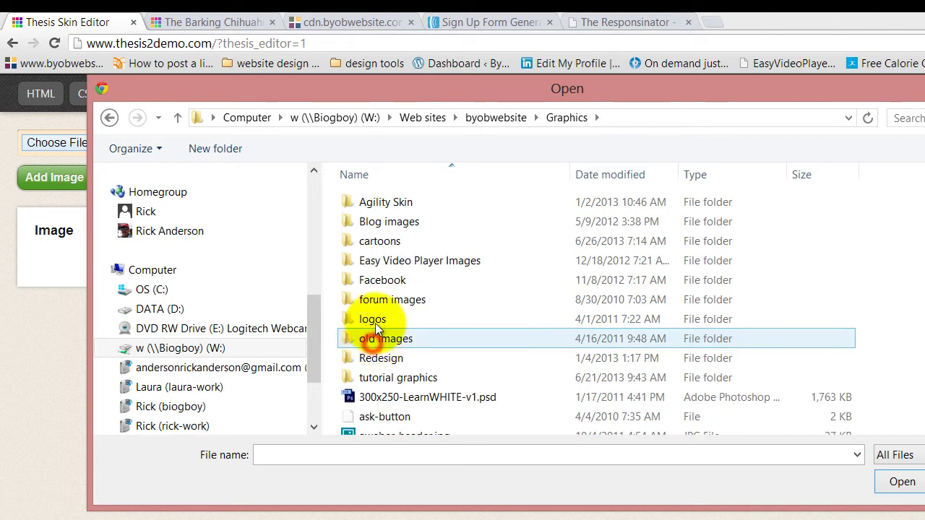
double_click(394, 377)
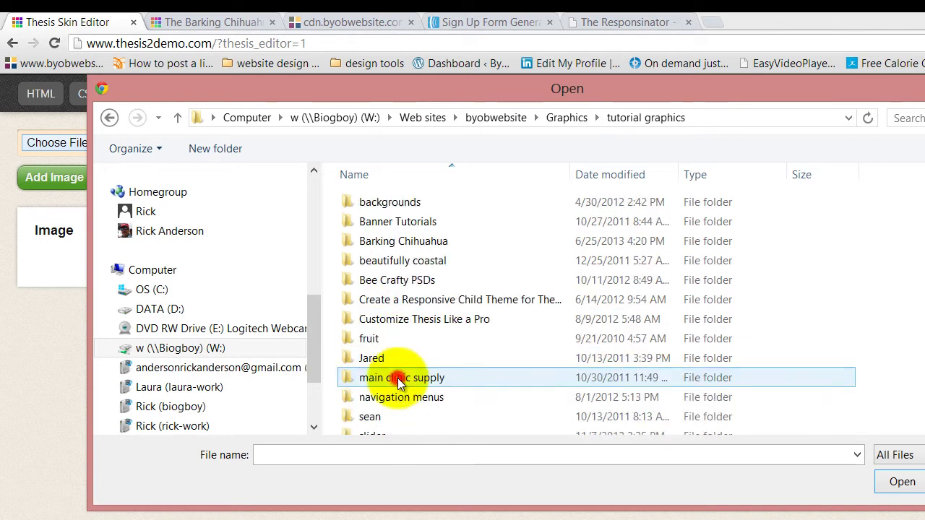
double_click(409, 241)
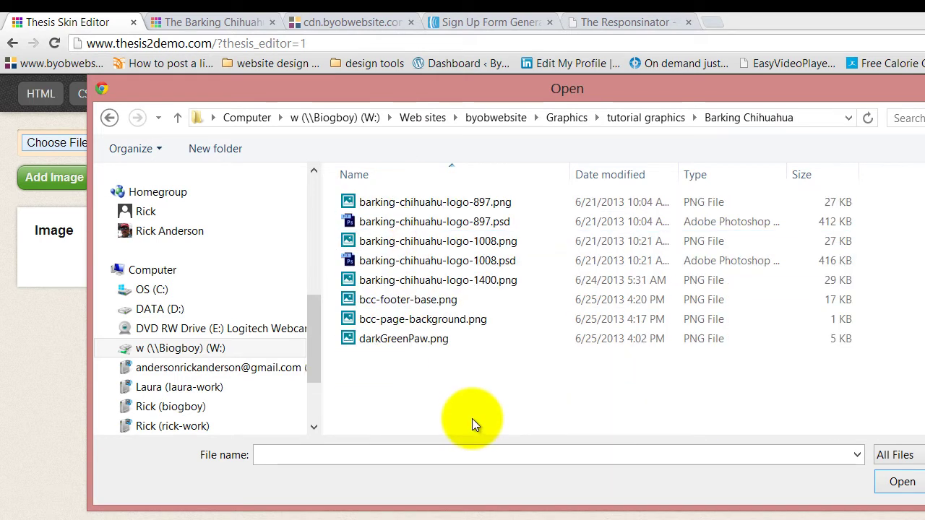
Upload darkGreenPaw.png and select its images/darkGreenPaw.png CSS reference
left_click(430, 344)
left_click(902, 483)
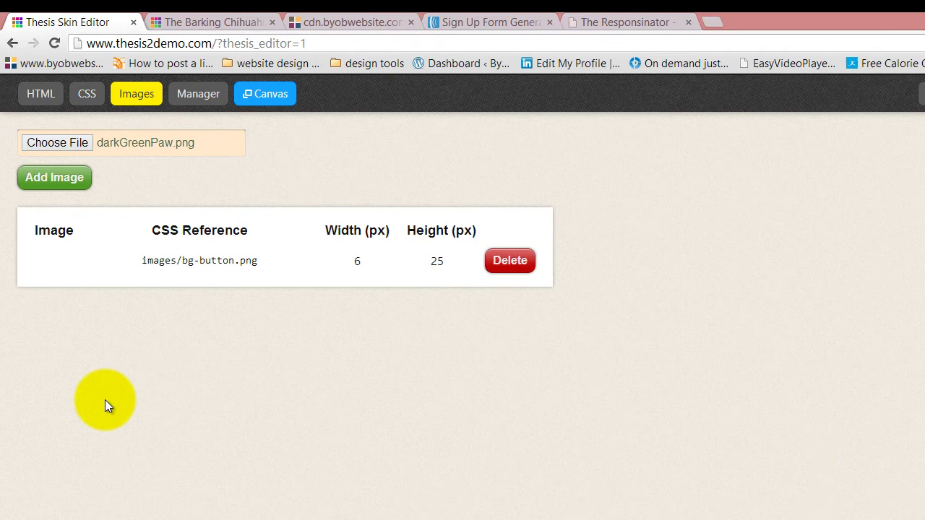
left_click(43, 180)
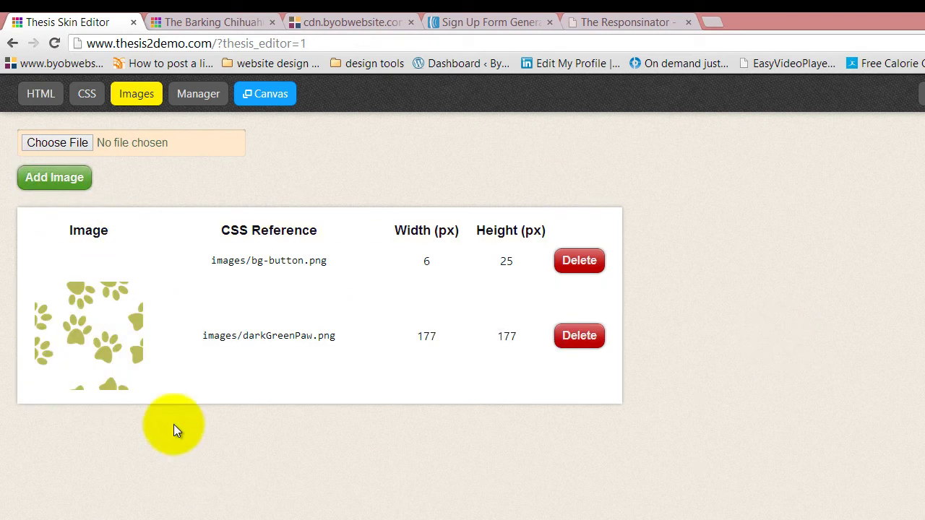
triple_click(269, 336)
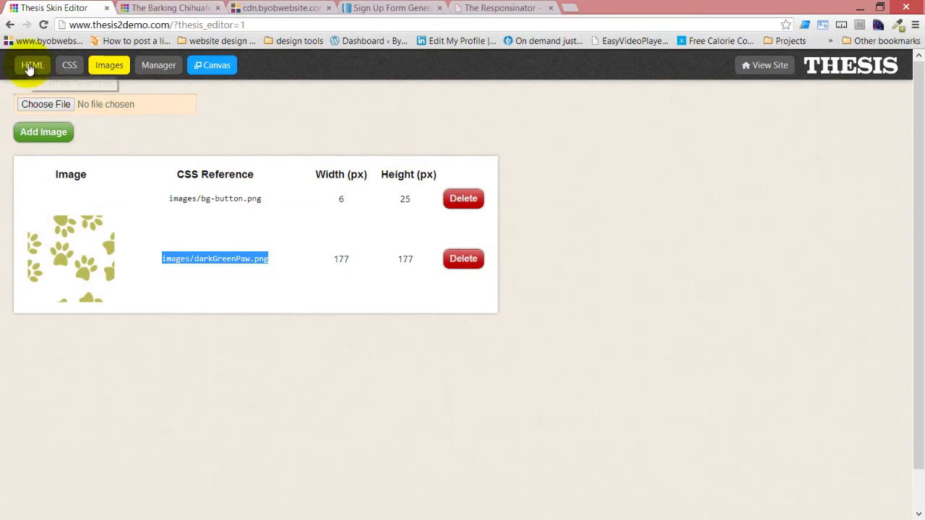
left_click(837, 75)
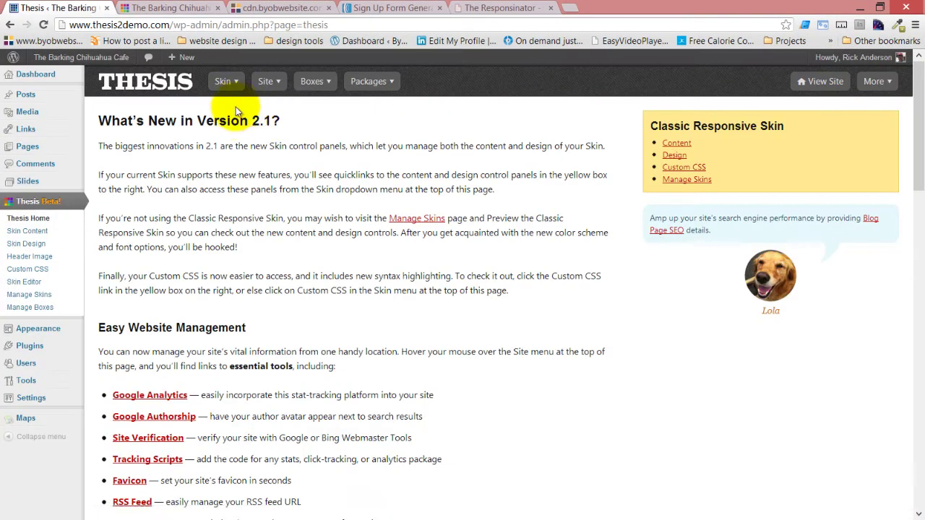
Point the body background-image URL to images/darkGreenPaw.png and save the Custom CSS
mouse_move(228, 80)
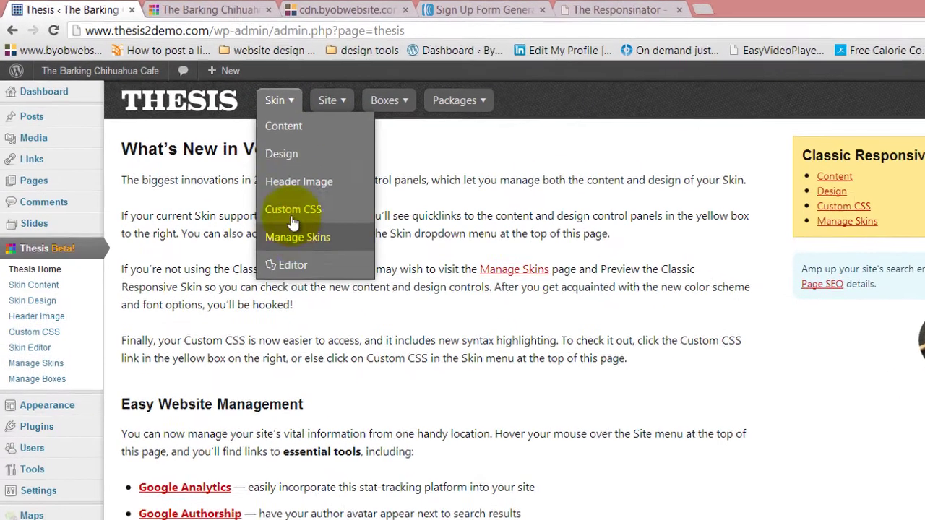
left_click(292, 214)
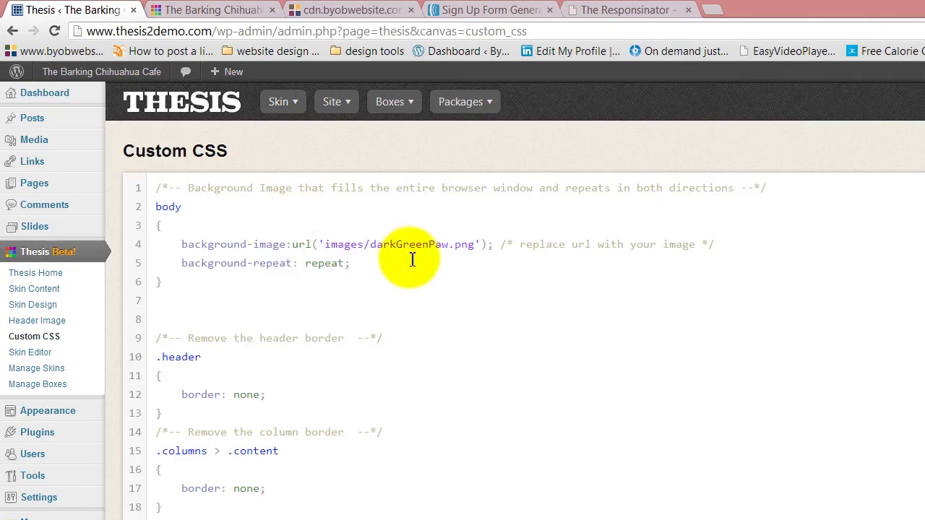
left_click_drag(325, 246, 475, 248)
left_click(476, 247)
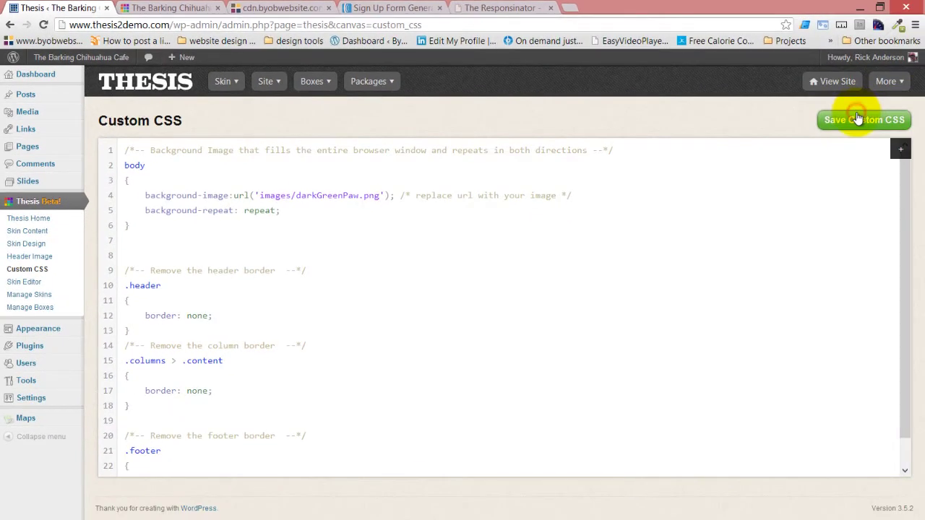
left_click(858, 118)
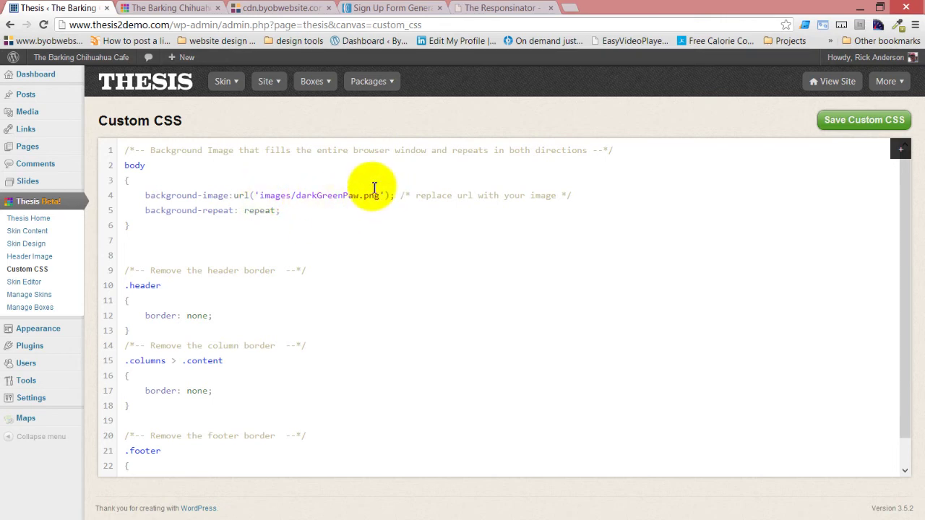
View the live cafe site and scroll to check the tiled paw-print background
left_click(155, 9)
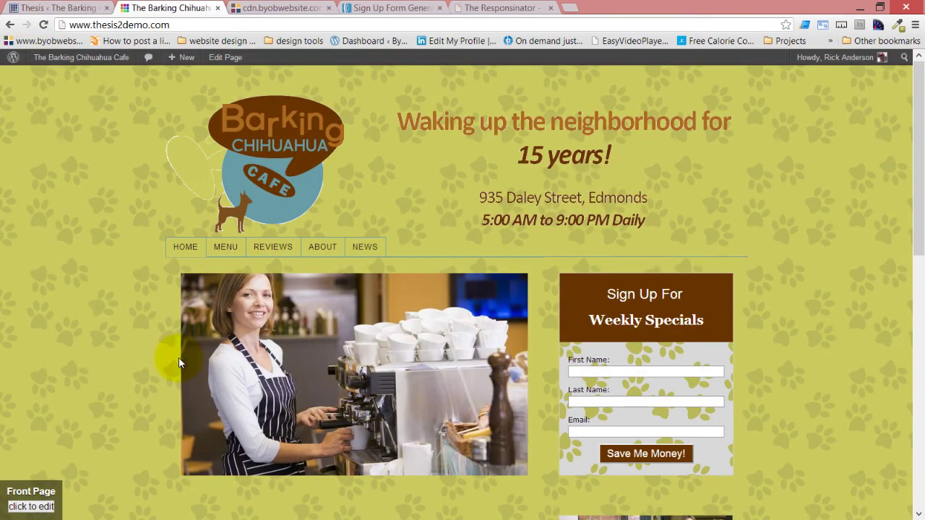
scroll(793, 268, "down", 5)
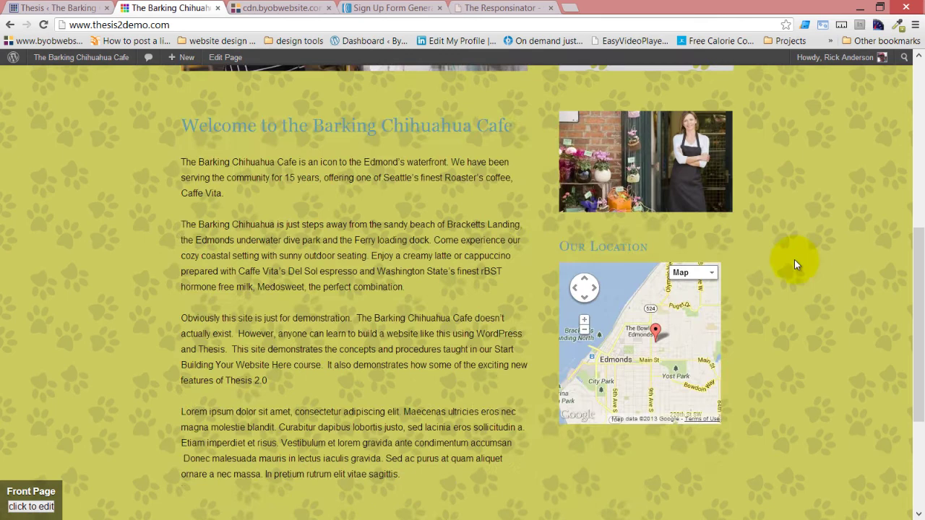
scroll(795, 259, "up", 5)
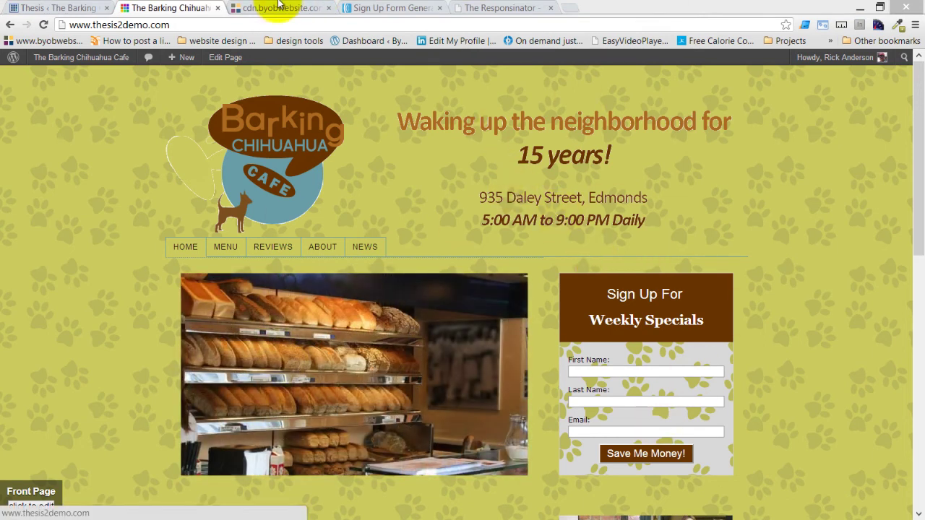
Select the .container background-color #ffffff rule in the snippet stylesheet
left_click(61, 7)
mouse_move(242, 104)
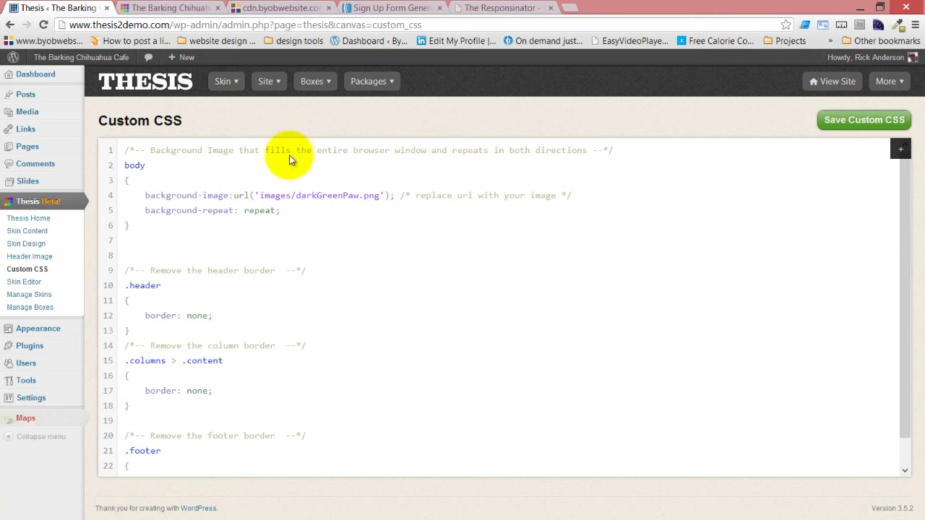
left_click(283, 6)
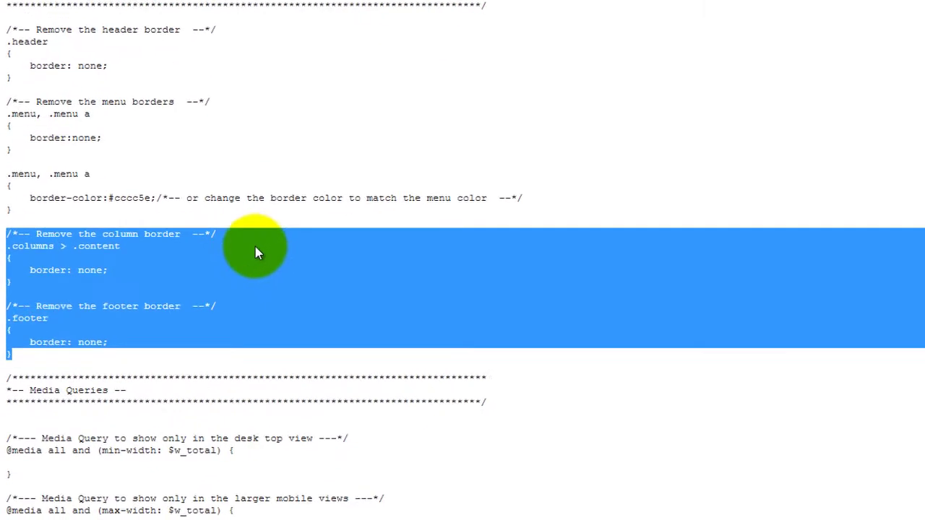
left_click(255, 252)
scroll(268, 234, "up", 10)
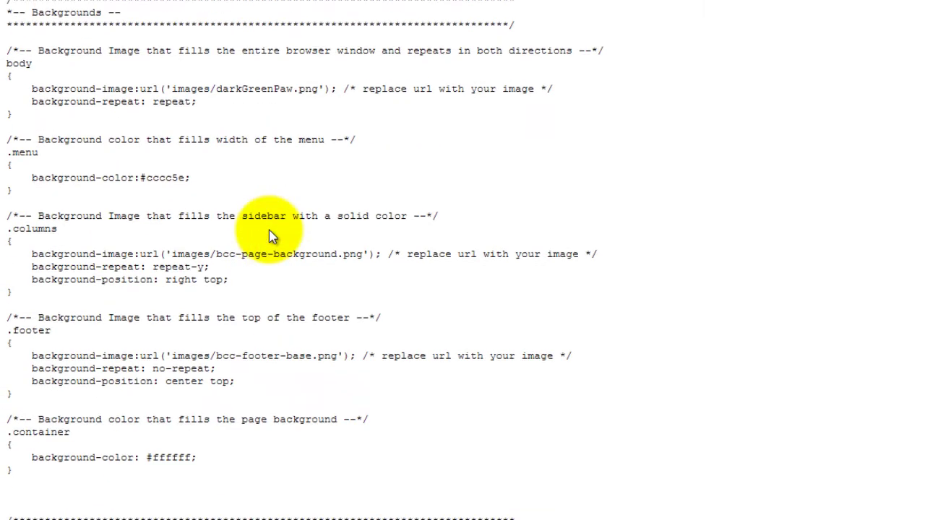
scroll(269, 229, "down", 2)
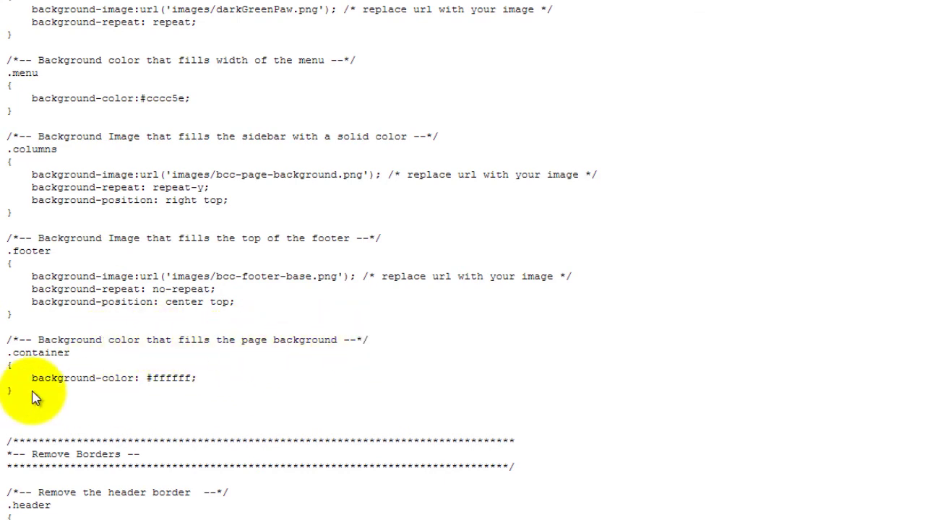
left_click_drag(8, 339, 32, 404)
key("ctrl+c")
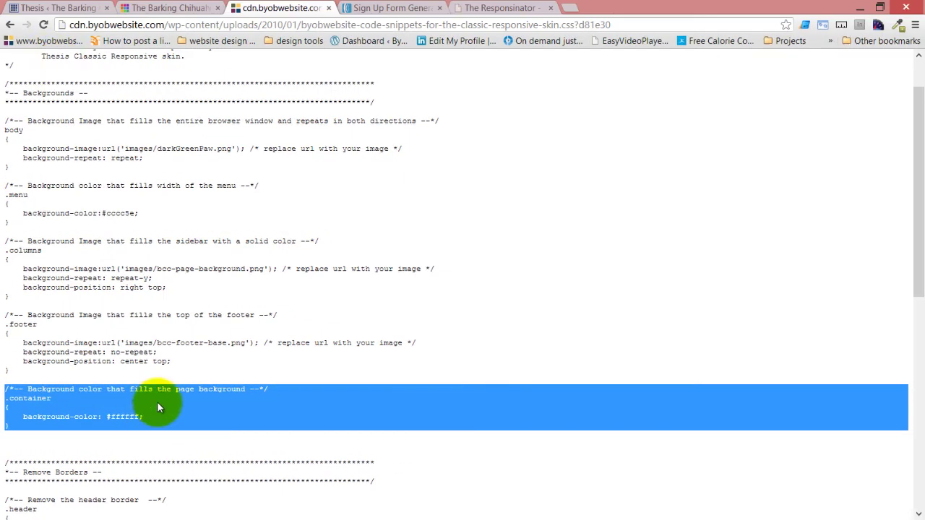
Paste the .container rule at line 7 below the body rule and remove the blank line
left_click(154, 6)
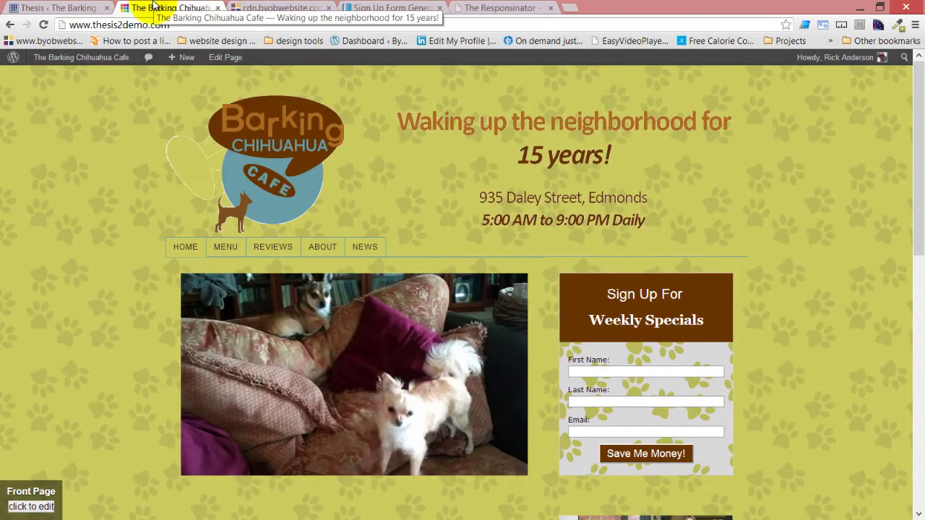
left_click(51, 7)
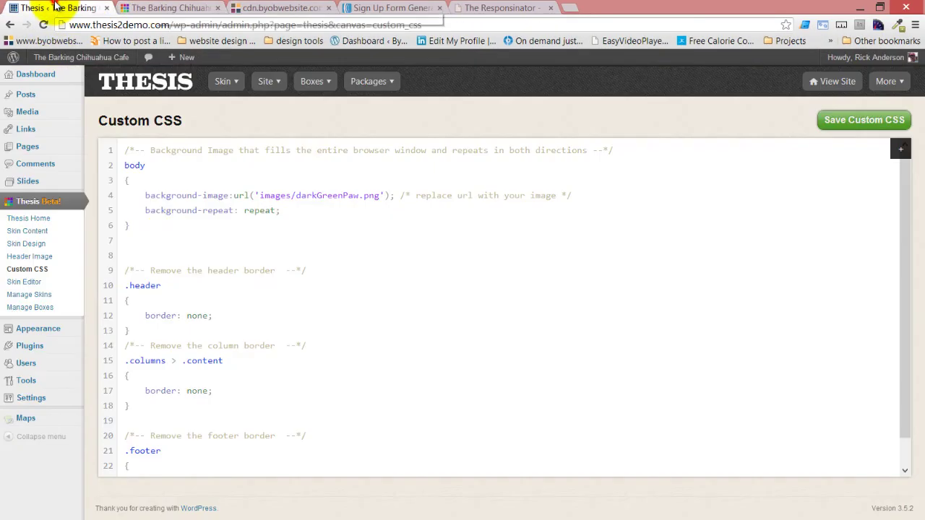
left_click(155, 246)
key("ctrl+v")
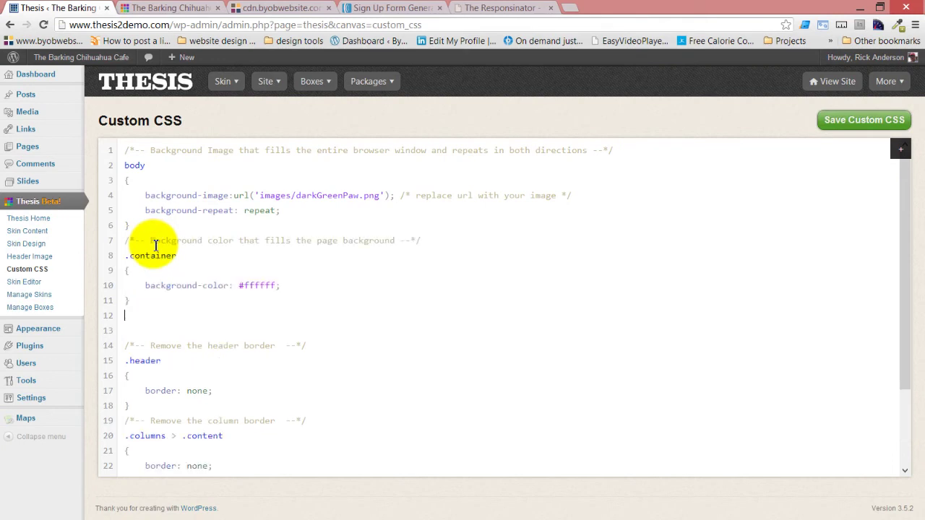
key("Delete")
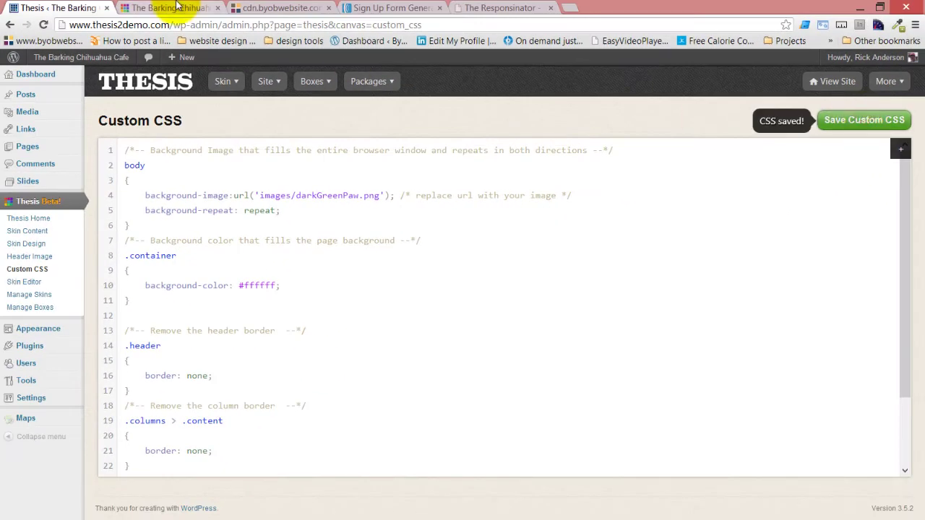
Reload the cafe home page and scroll header to footer to check the white container
left_click(181, 6)
left_click(45, 24)
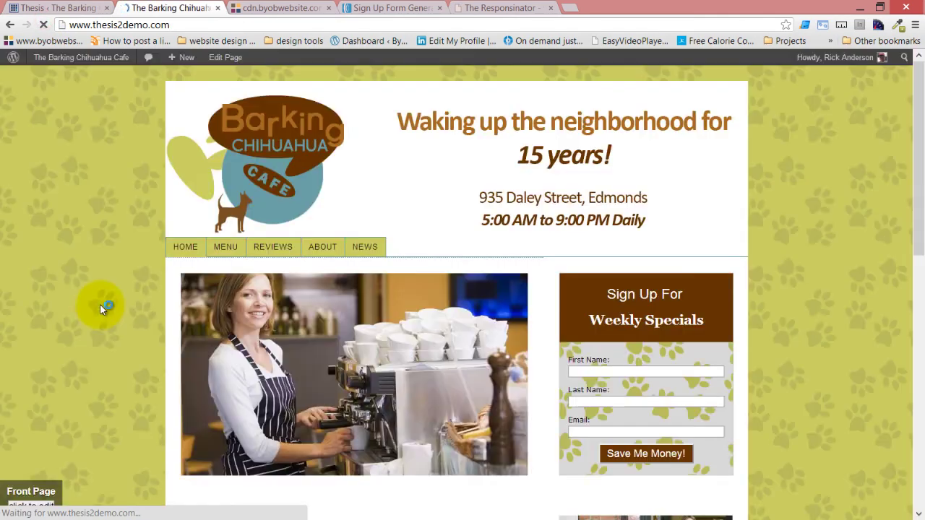
scroll(114, 242, "down", 10)
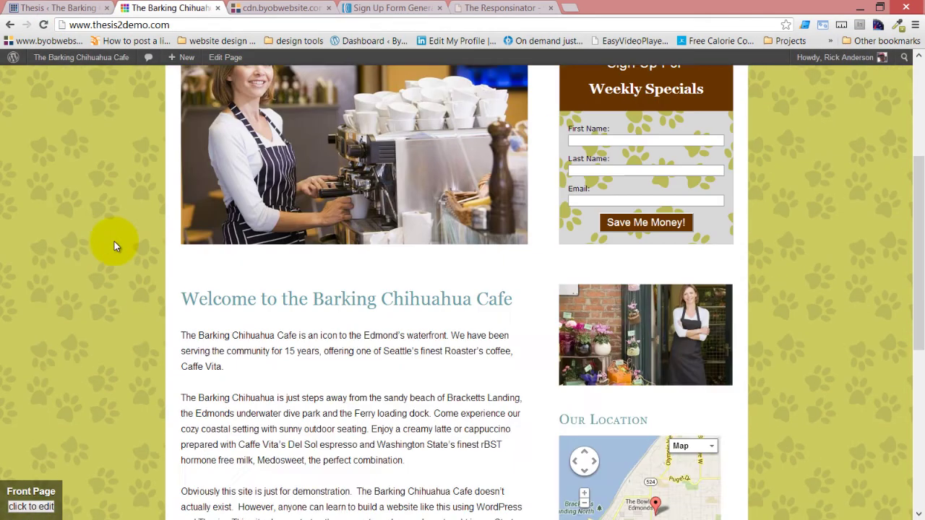
scroll(113, 255, "up", 10)
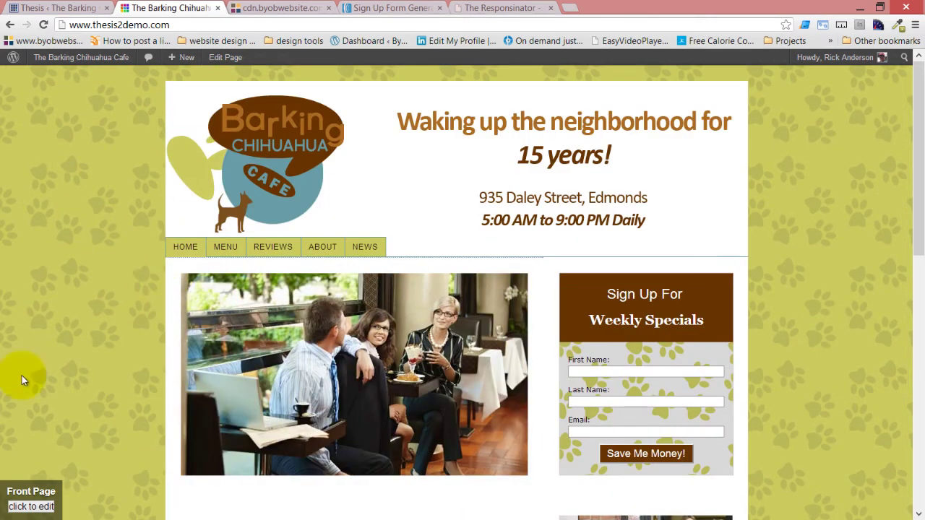
scroll(159, 365, "down", 10)
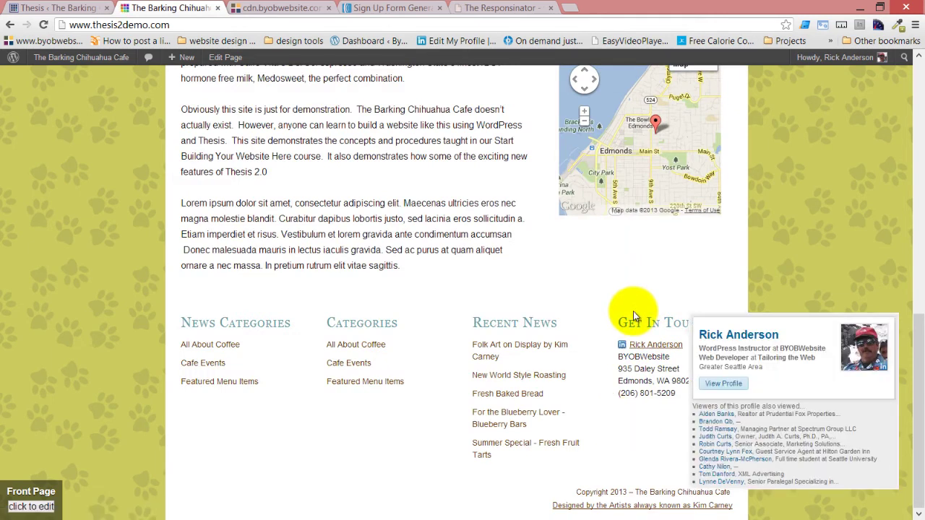
scroll(633, 311, "up", 2)
scroll(531, 246, "up", 4)
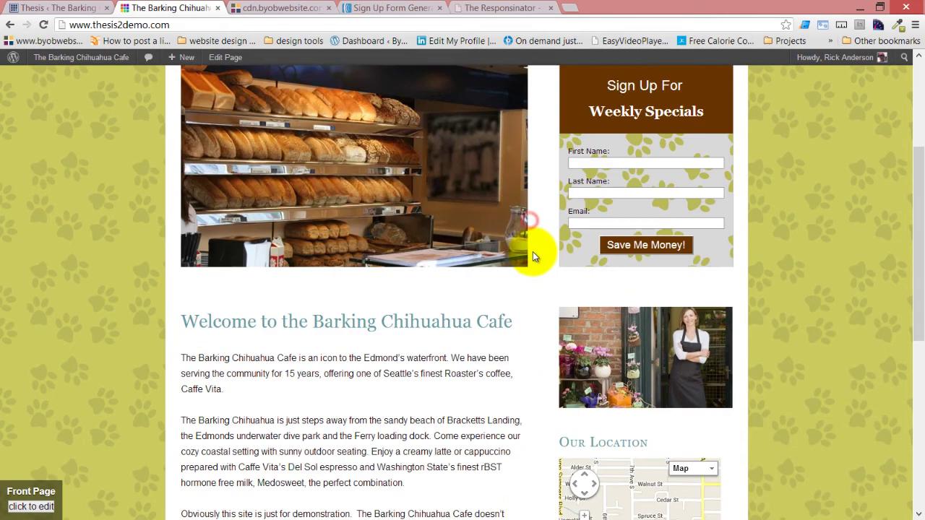
scroll(532, 253, "up", 3)
scroll(532, 253, "down", 2)
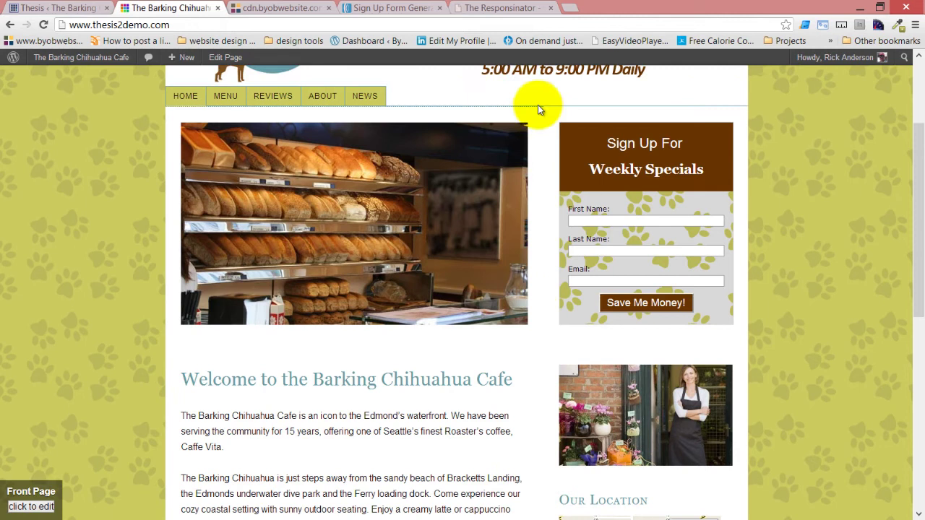
scroll(543, 368, "down", 3)
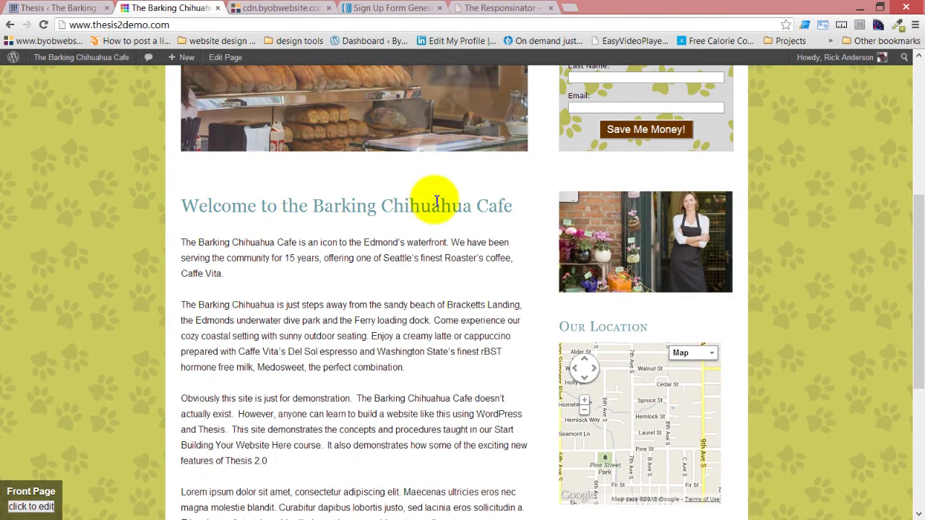
scroll(522, 225, "down", 4)
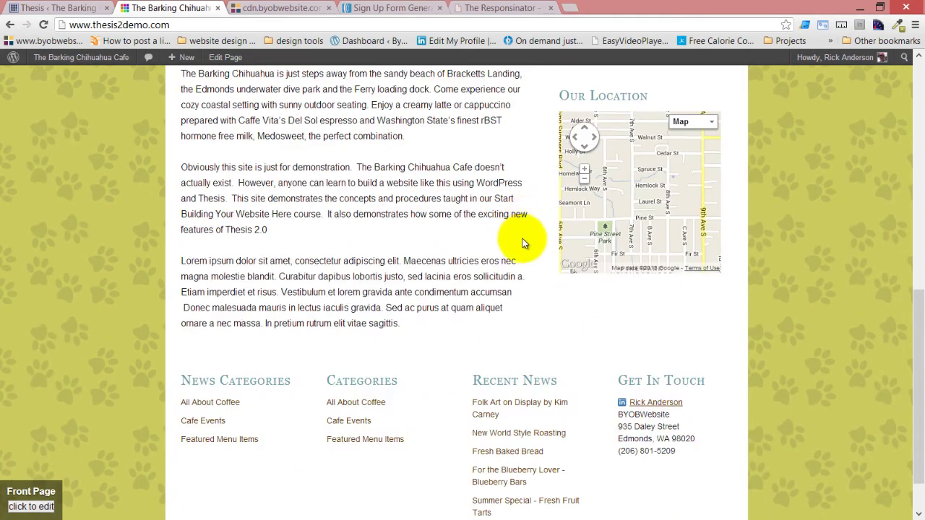
scroll(544, 311, "up", 9)
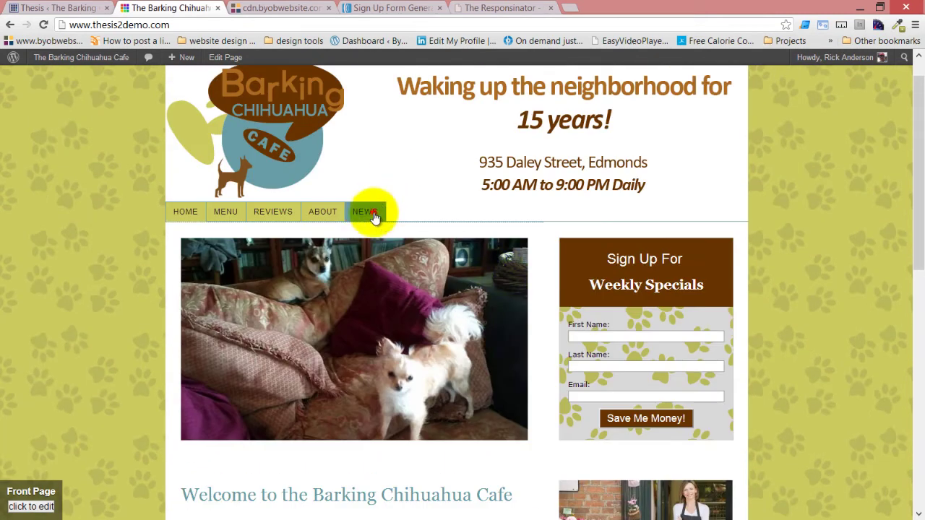
Open the NEWS page and scroll through it
left_click(373, 214)
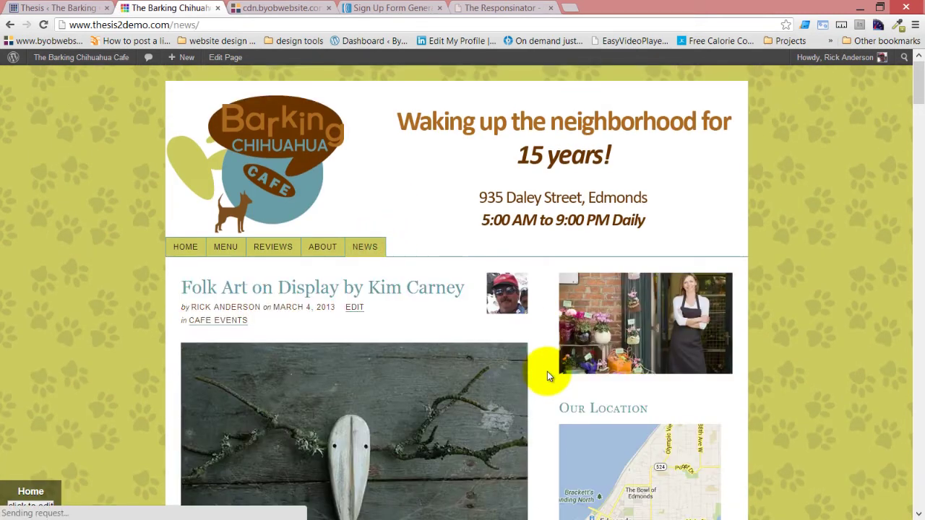
scroll(544, 383, "down", 10)
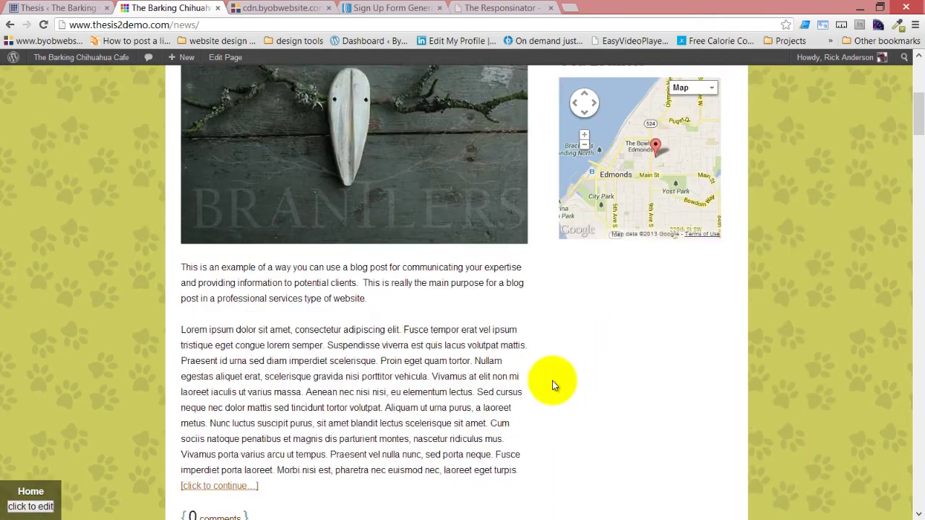
scroll(540, 379, "up", 10)
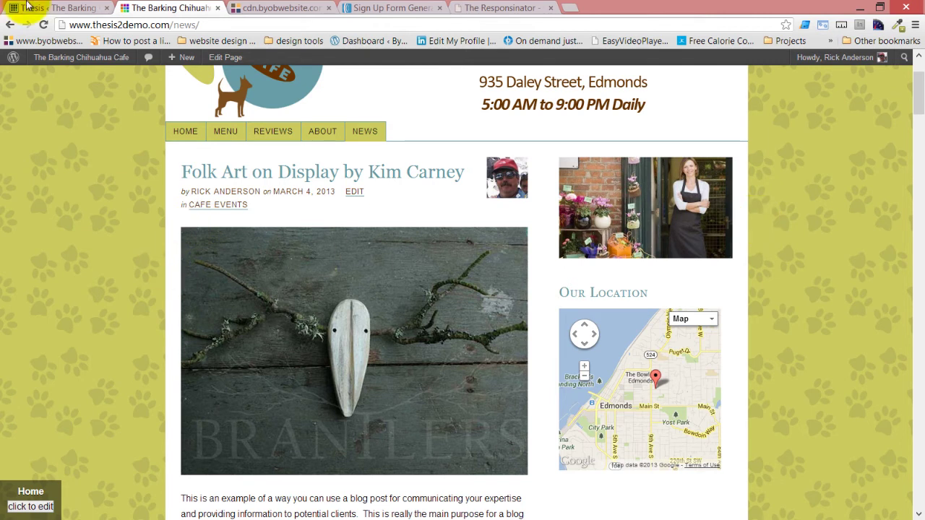
Upload bcc-page-background.png to the skin images and select its images/bcc-page-background.png reference
left_click(65, 7)
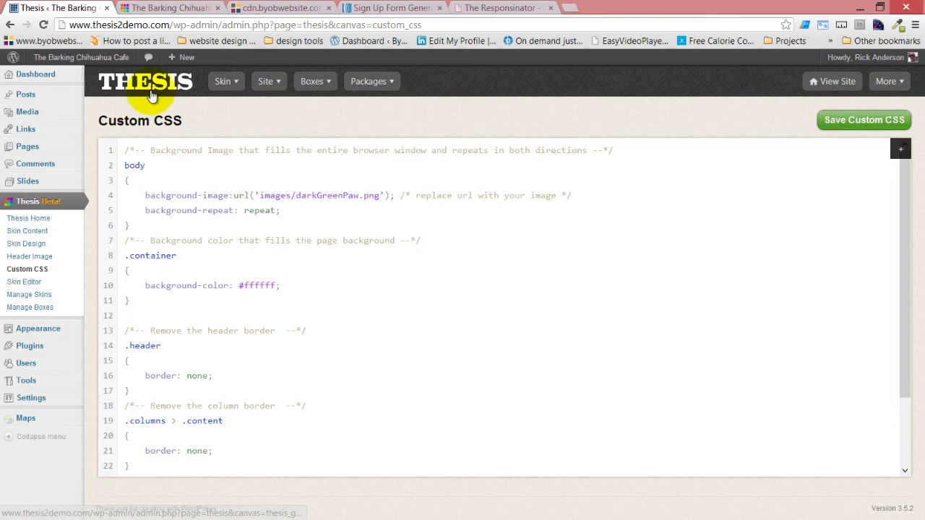
mouse_move(230, 81)
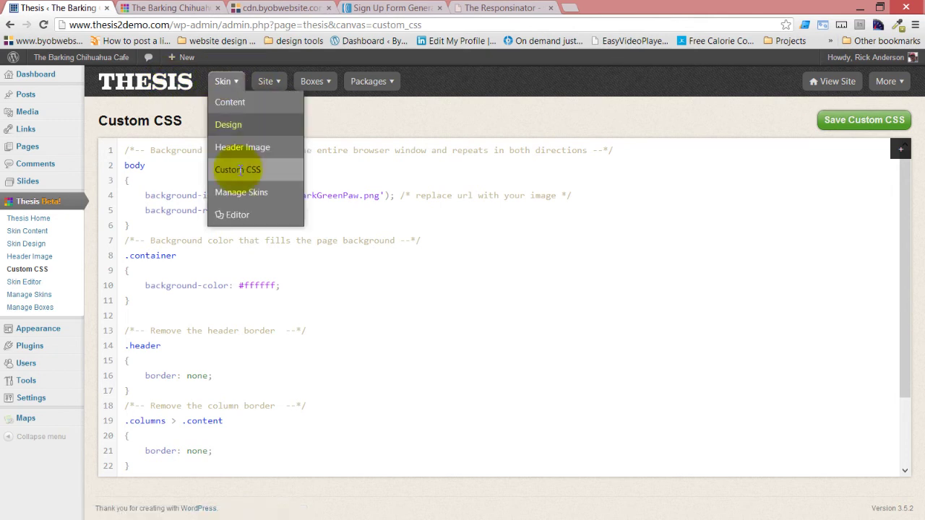
left_click(251, 215)
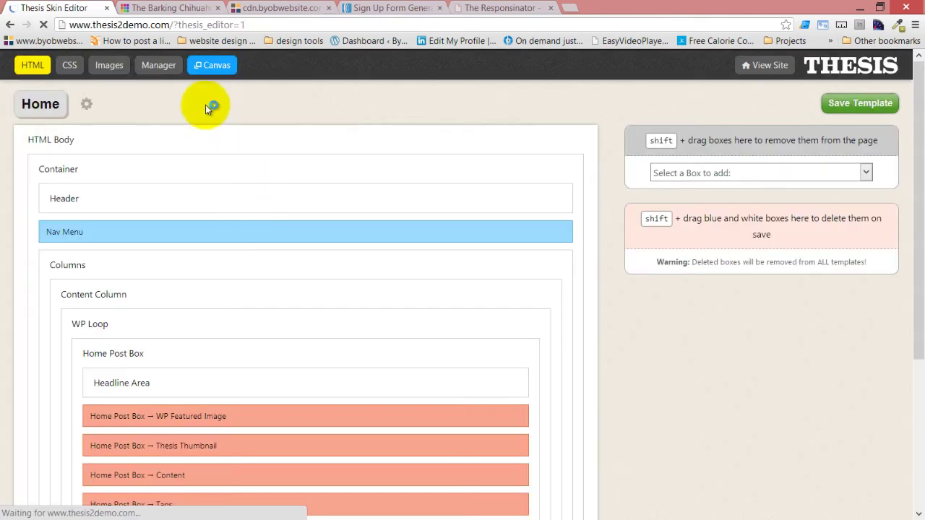
left_click(109, 68)
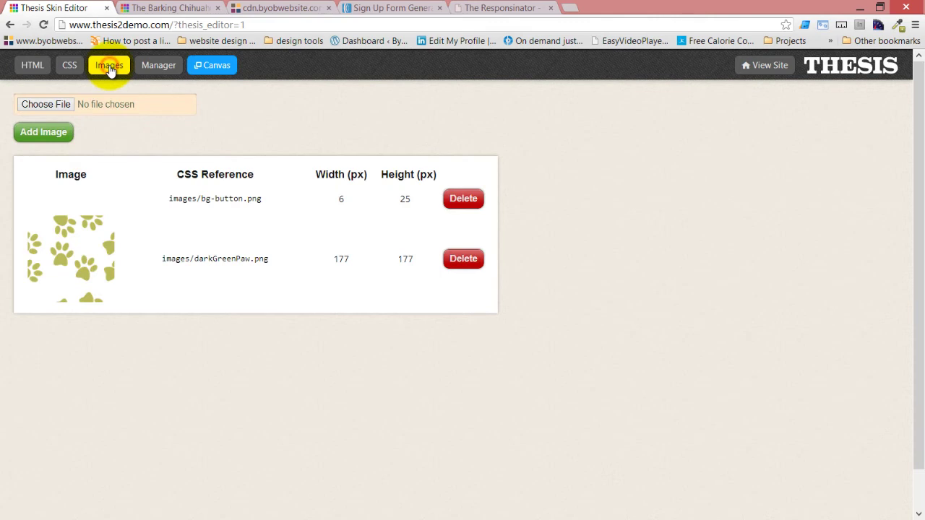
left_click(48, 106)
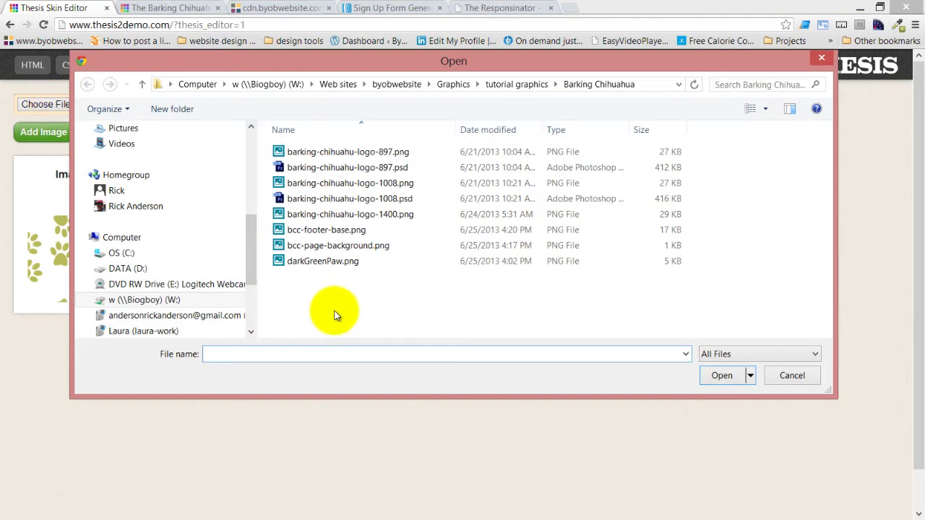
left_click(329, 248)
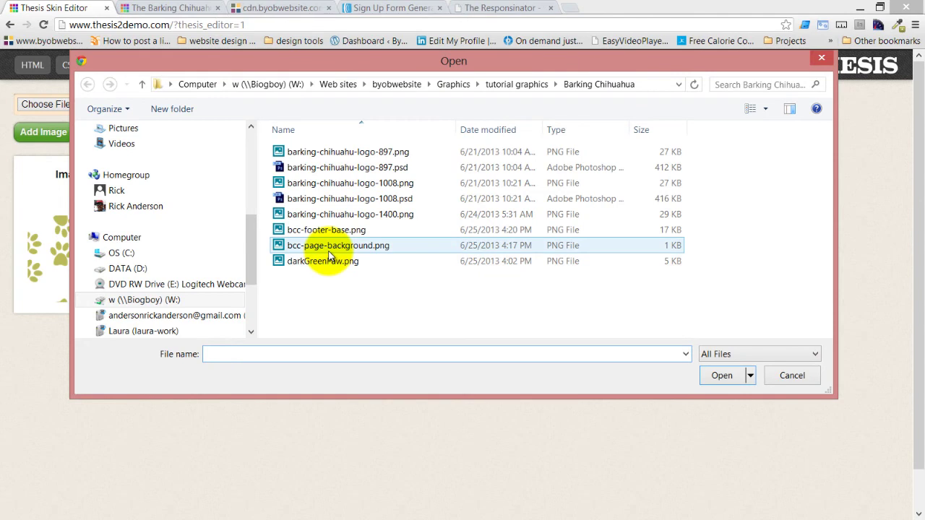
left_click(723, 375)
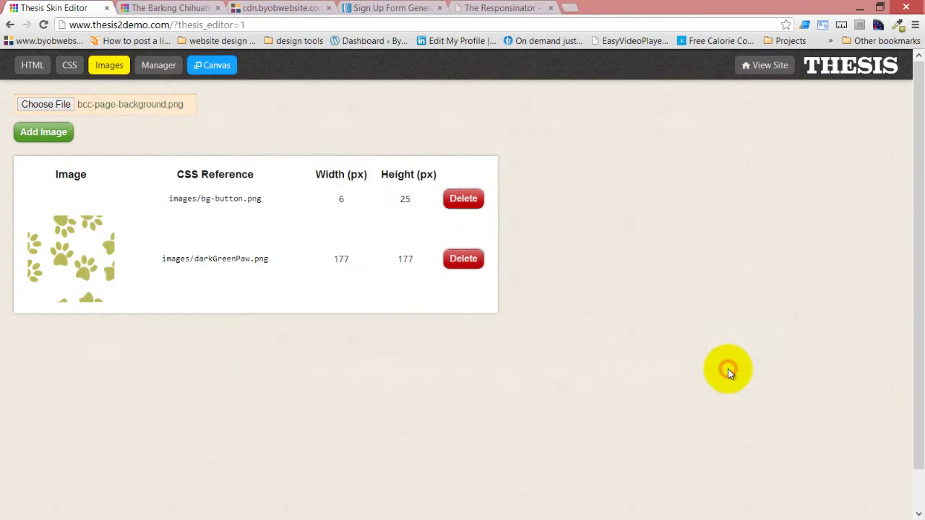
left_click(42, 133)
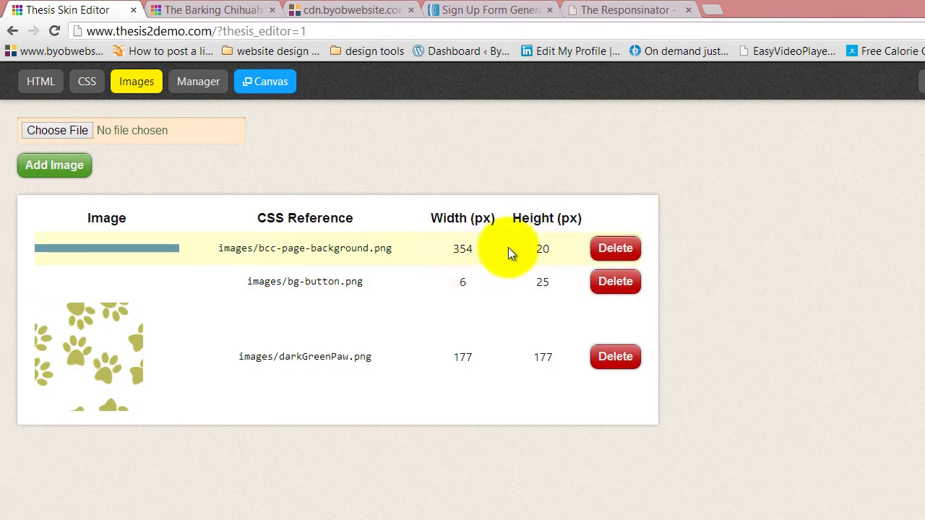
left_click(277, 251)
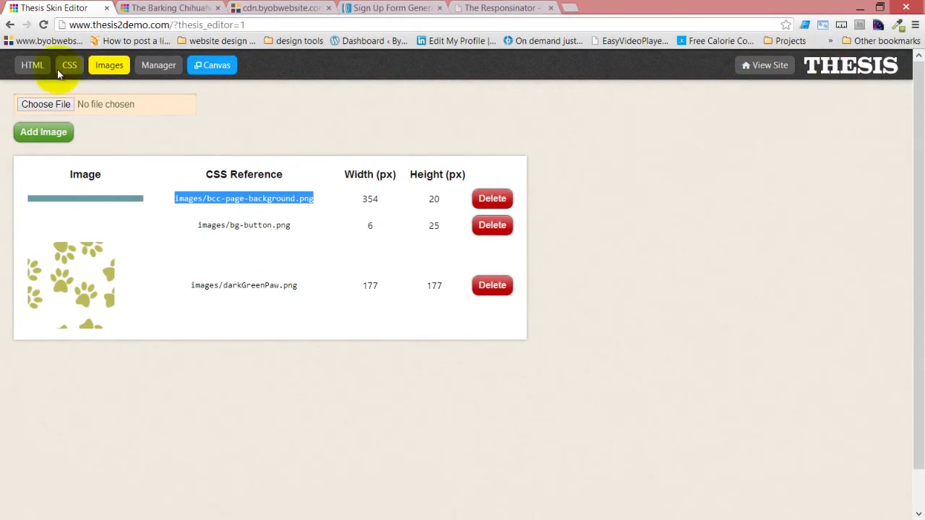
left_click(865, 40)
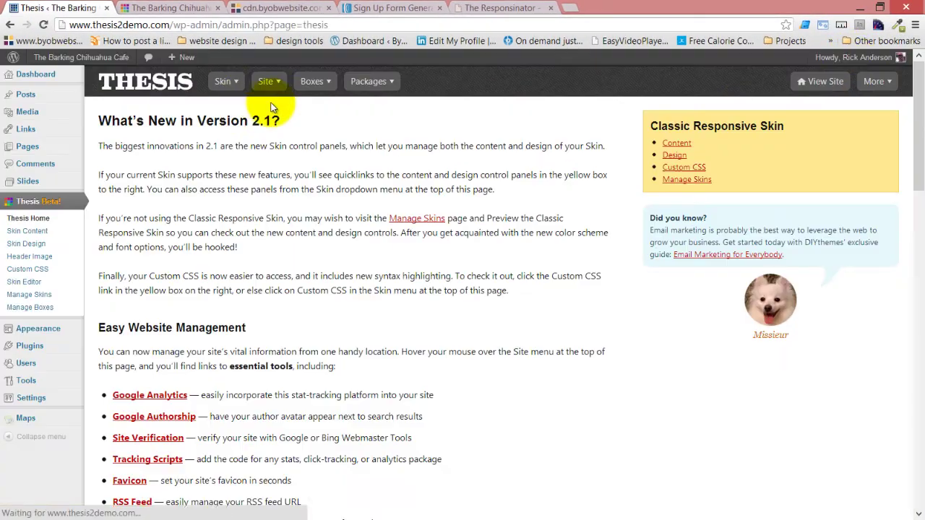
Copy the snippets' .columns rule (bcc-page-background.png, repeat-y, right top) into Custom CSS after .container and save
mouse_move(230, 84)
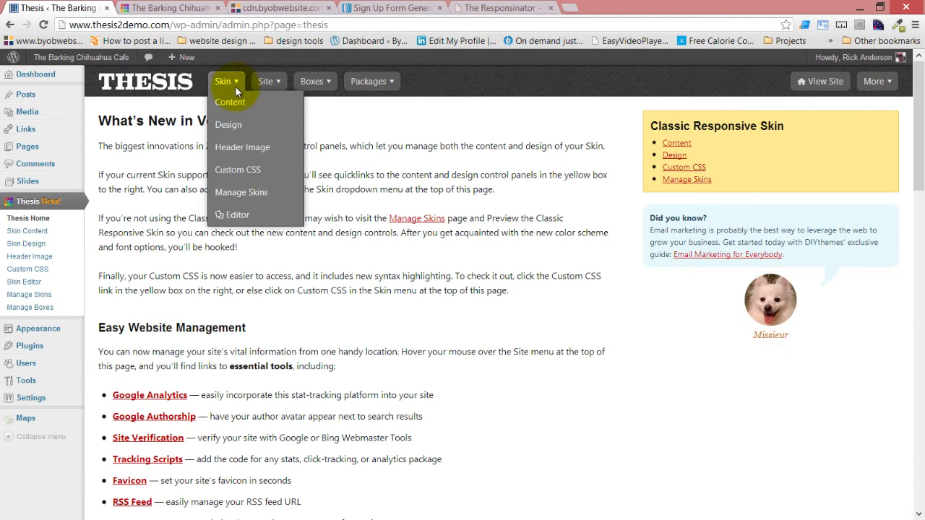
left_click(238, 169)
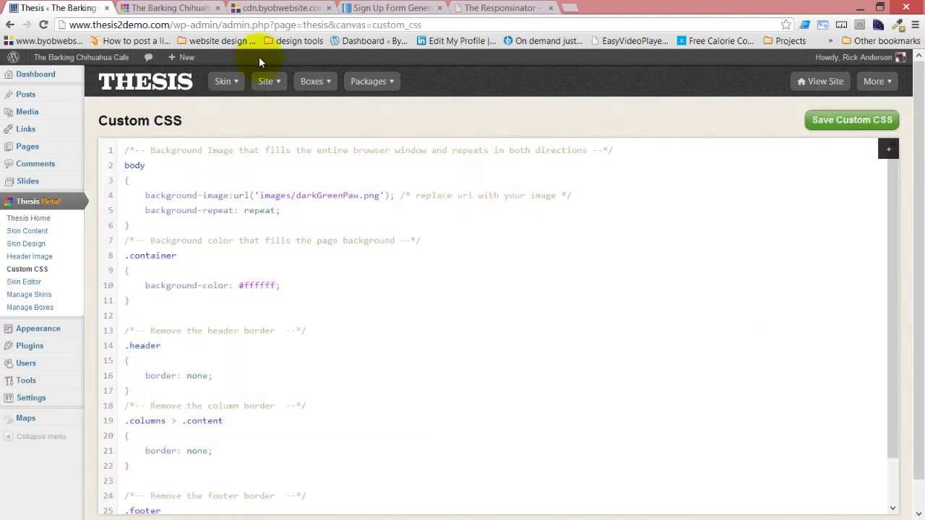
left_click(264, 8)
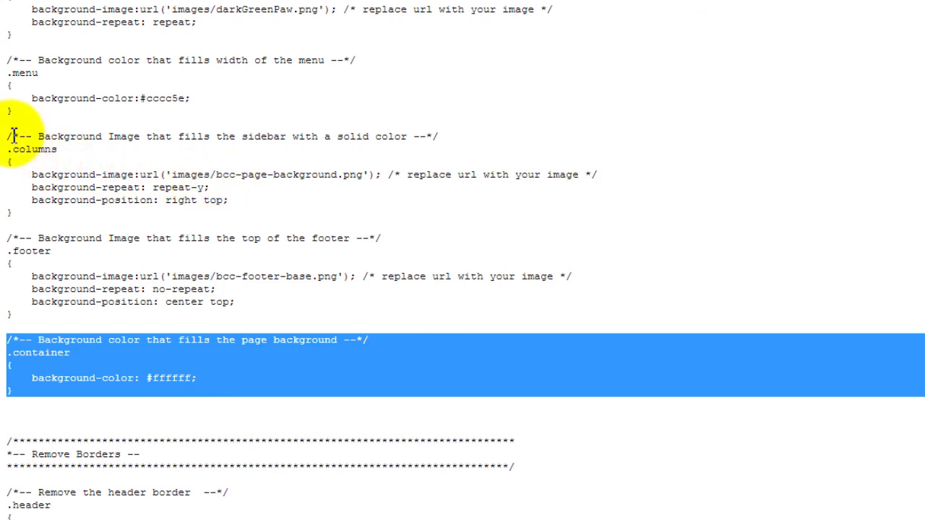
left_click_drag(9, 135, 32, 225)
key("ctrl+c")
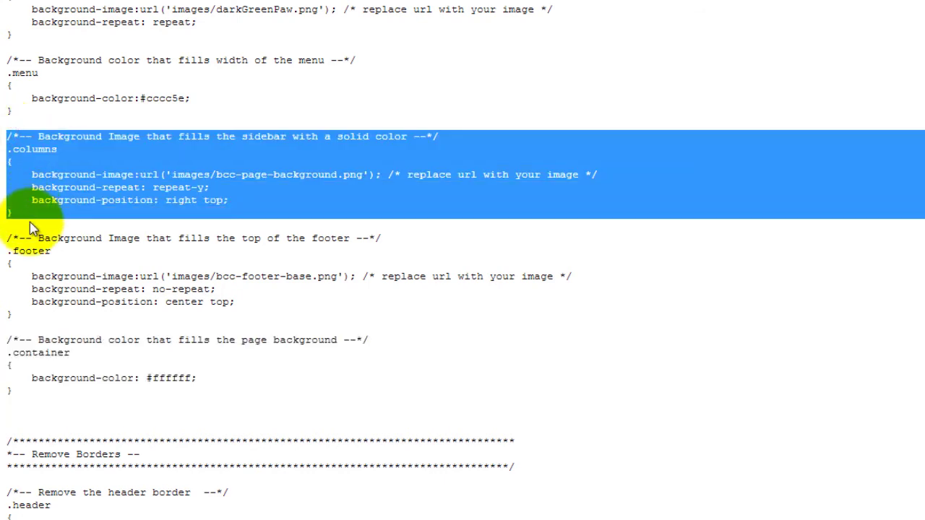
left_click(171, 8)
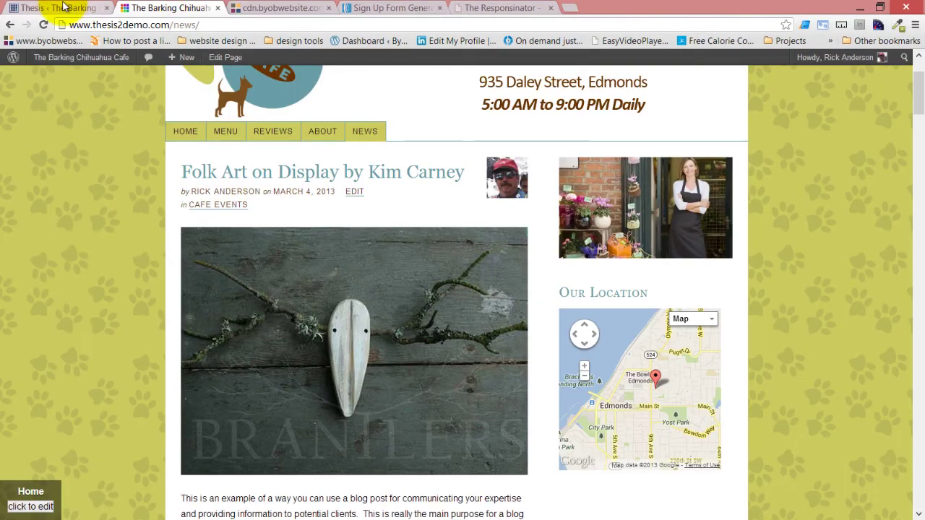
left_click(63, 7)
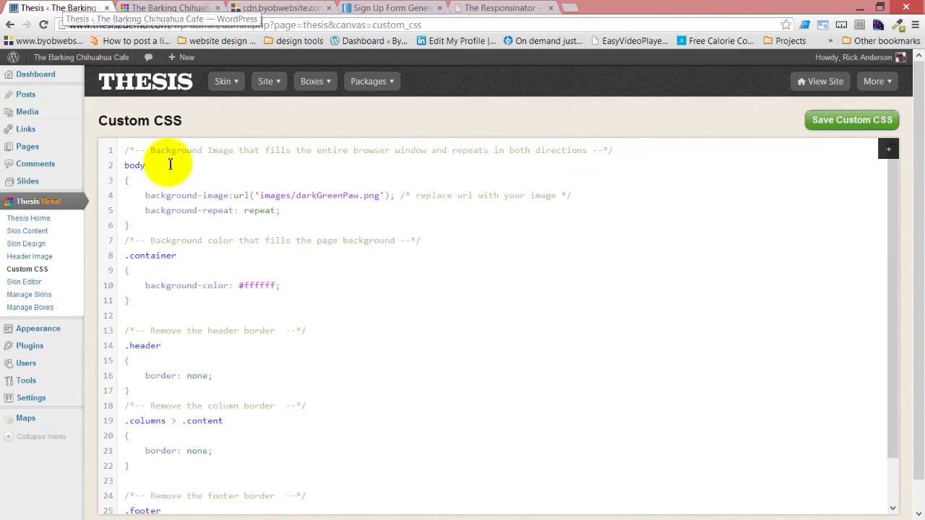
left_click(146, 314)
key("ctrl+v")
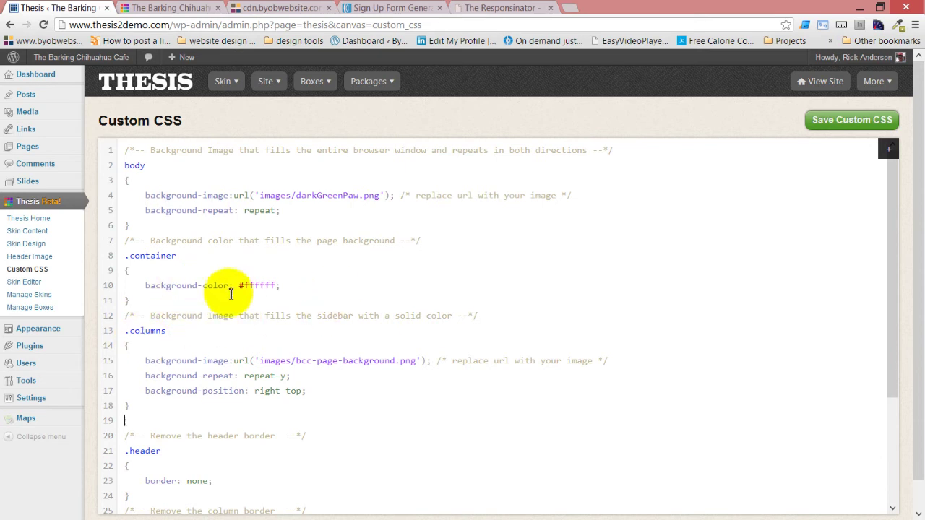
left_click(855, 120)
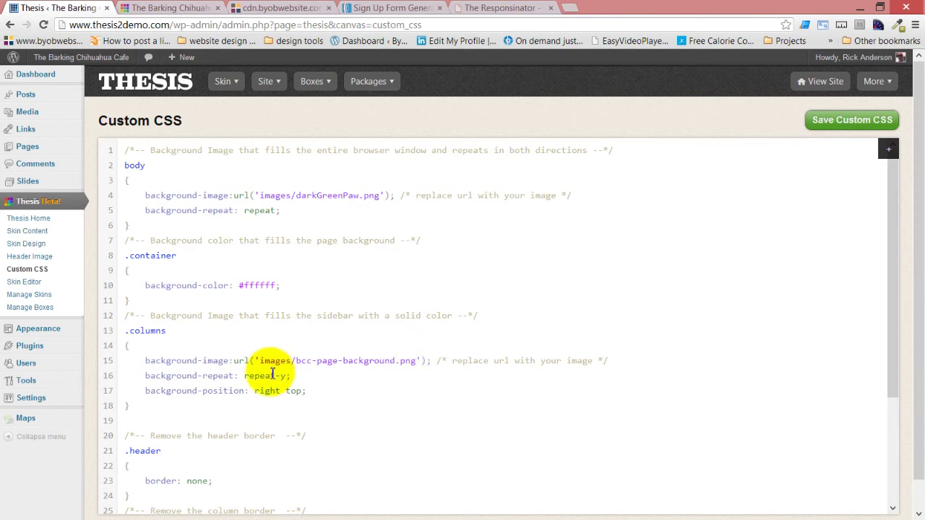
Reload the News page to check the teal sidebar, then go to the cafe's HOME page
left_click(168, 8)
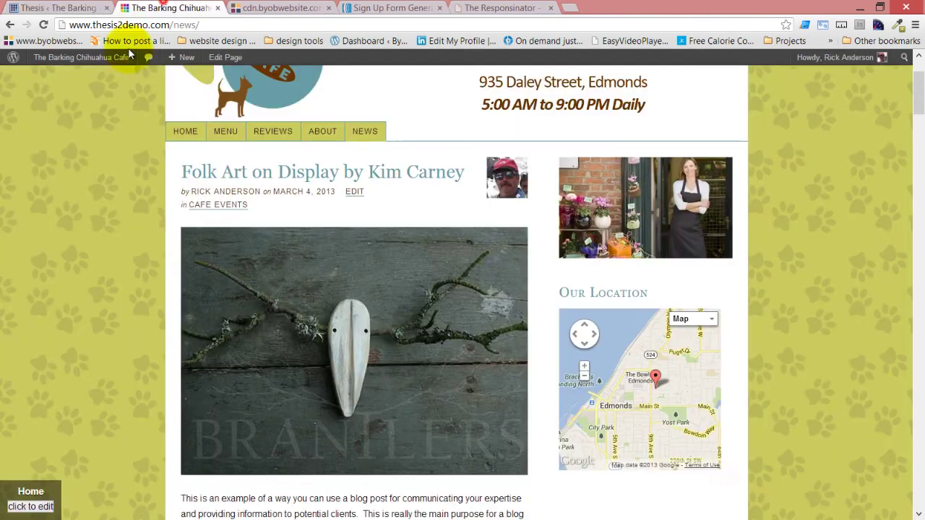
left_click(43, 25)
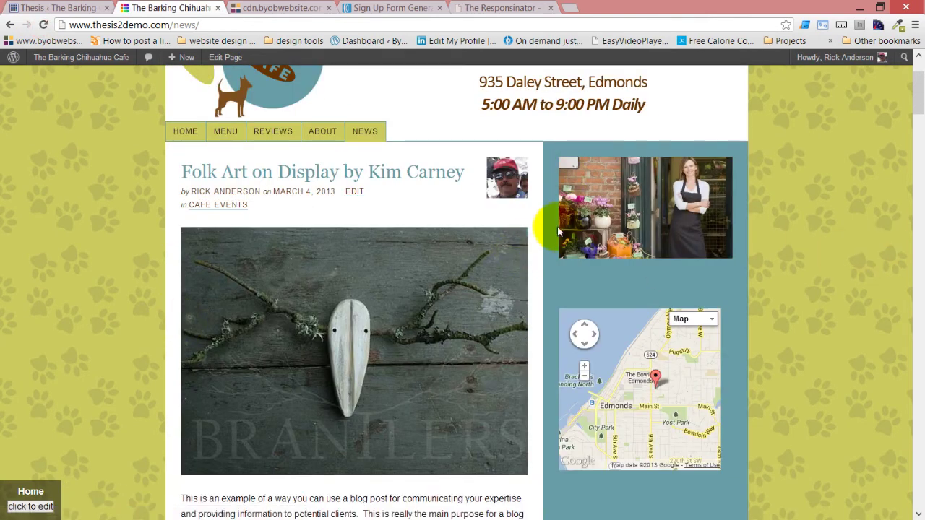
scroll(561, 222, "down", 8)
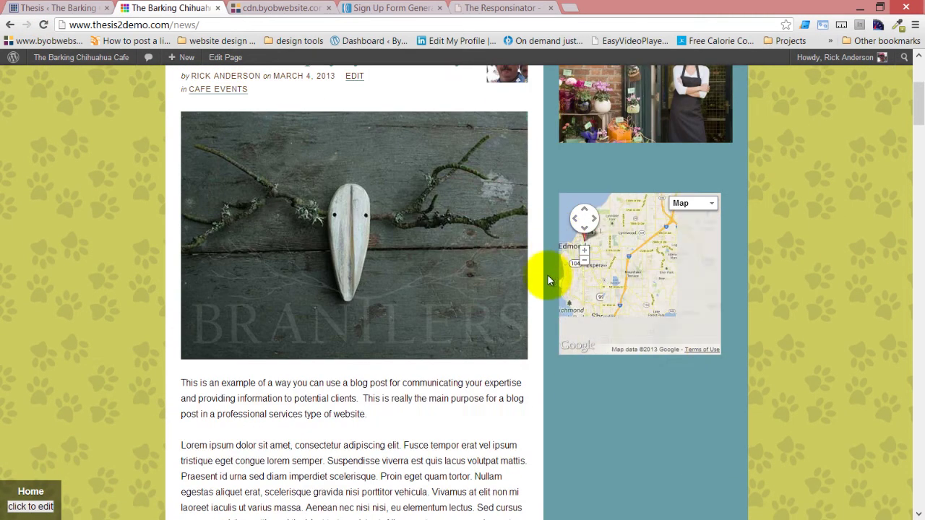
scroll(540, 332, "down", 20)
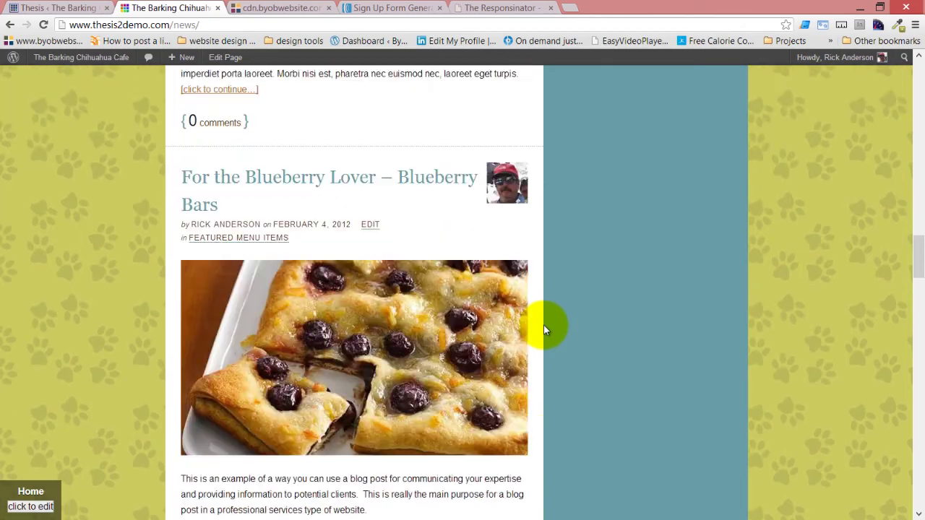
scroll(544, 325, "down", 12)
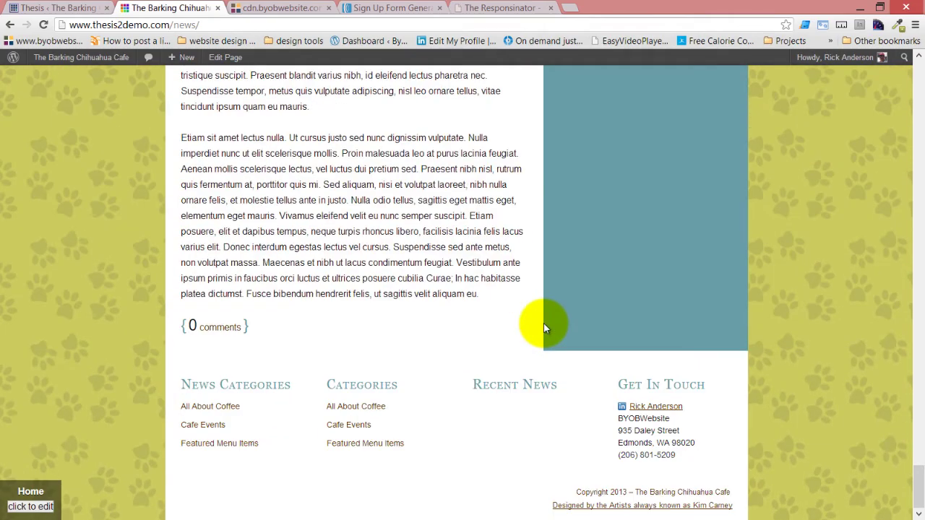
scroll(570, 327, "up", 15)
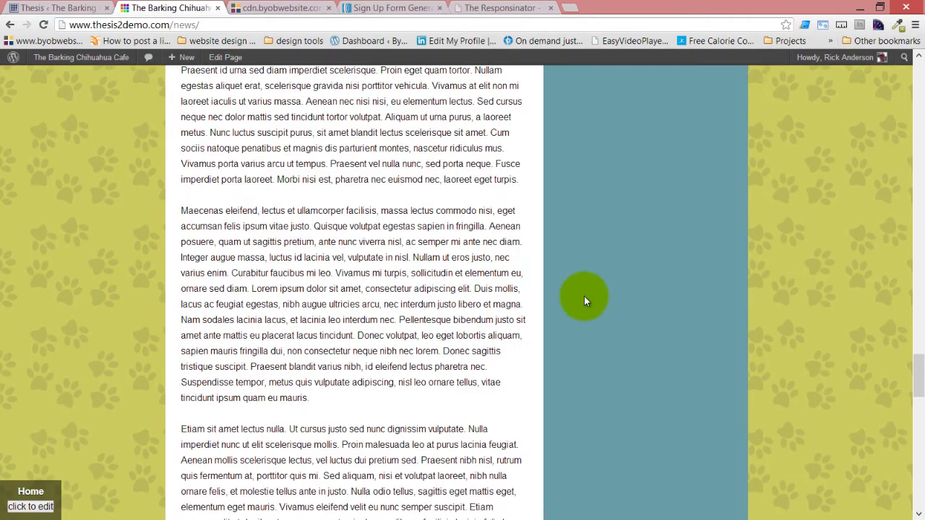
scroll(589, 288, "up", 15)
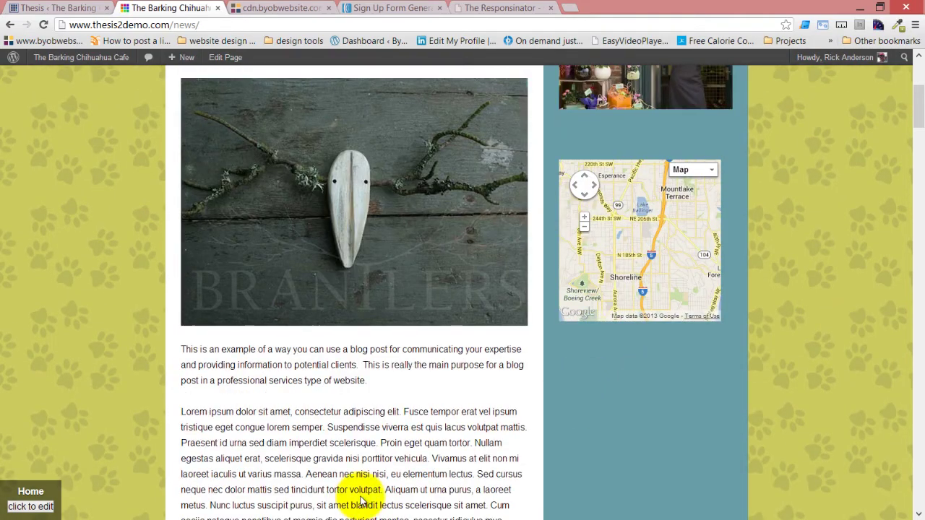
scroll(362, 498, "up", 4)
left_click(193, 248)
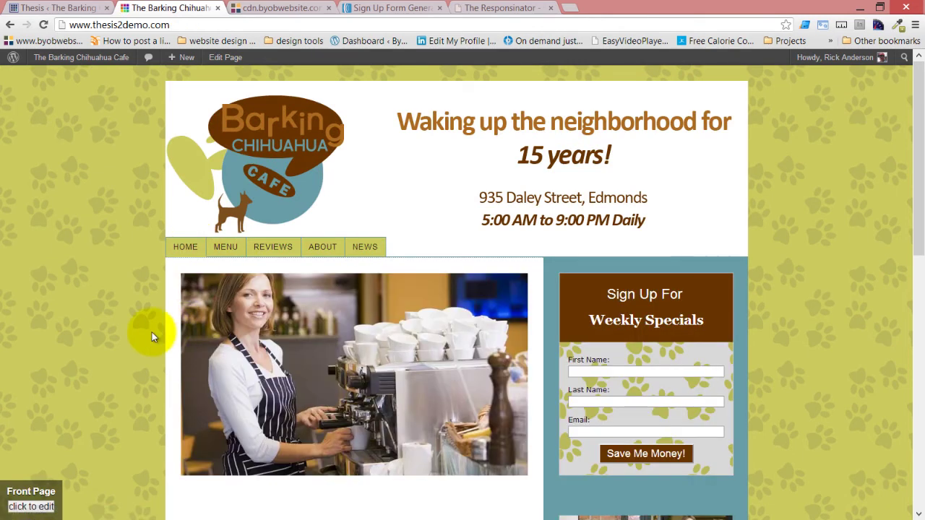
scroll(152, 336, "down", 2)
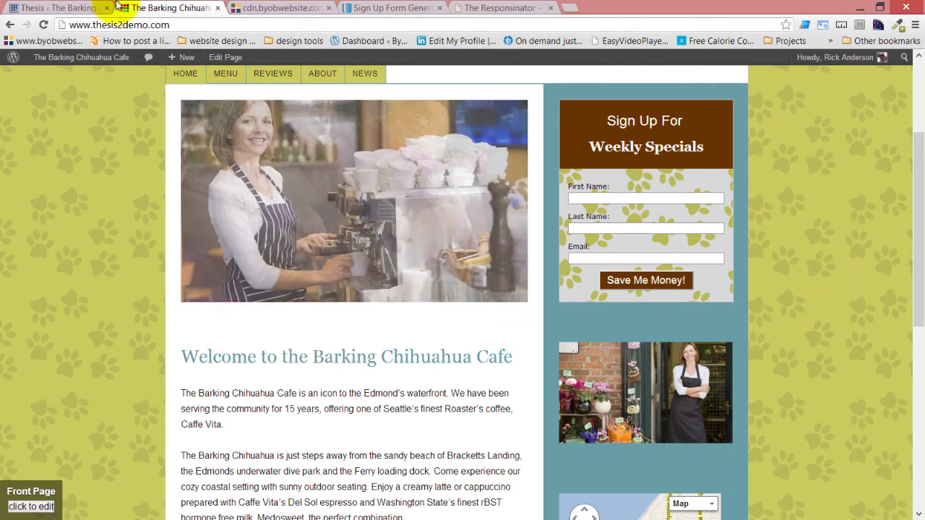
Add '#feature_box.columns { background-image: none; }' below the .columns rule and save the custom CSS
left_click(58, 7)
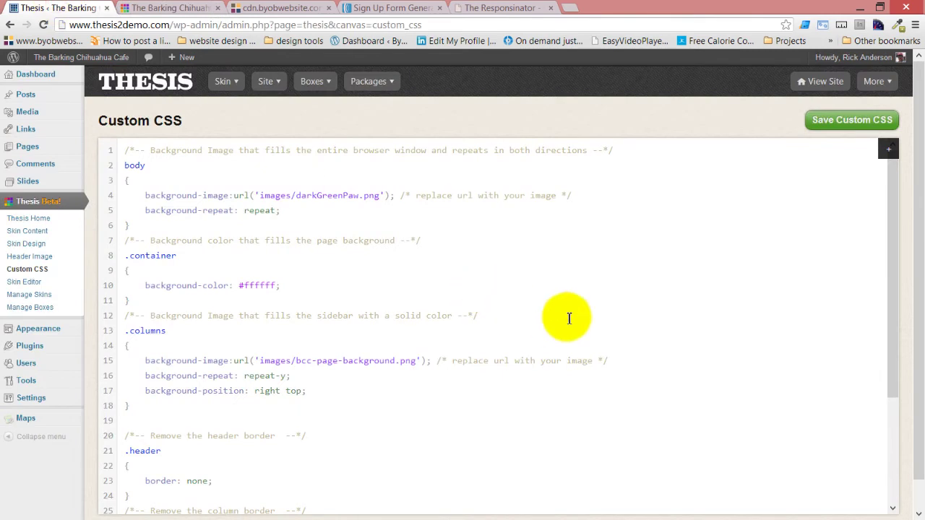
left_click(160, 411)
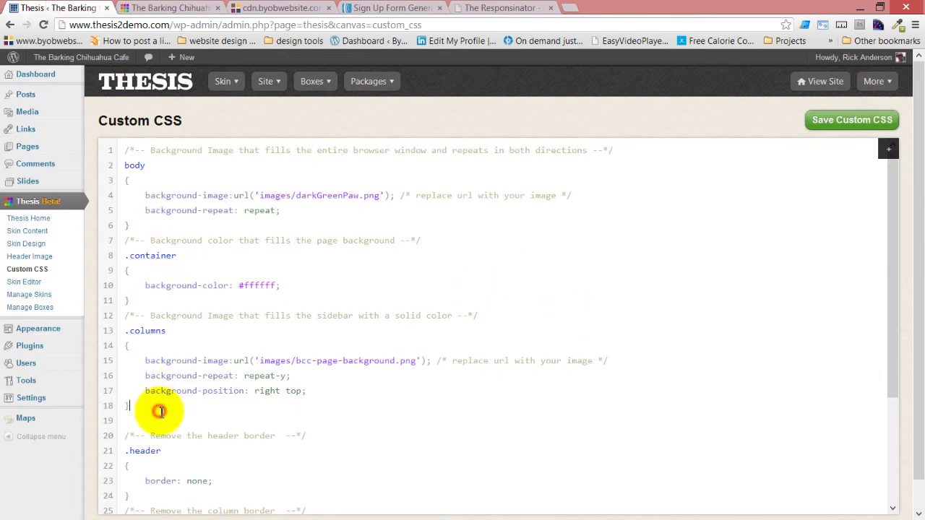
key("Return")
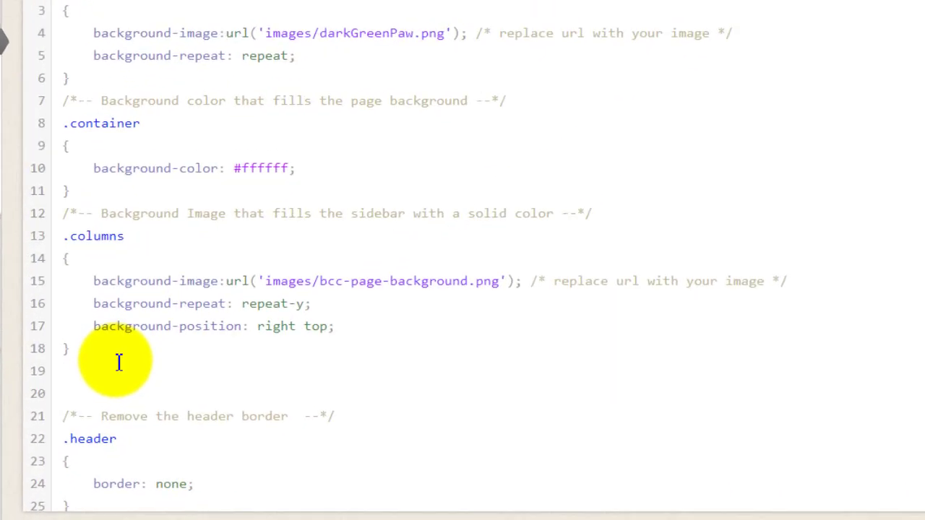
type("#feature_box.columns")
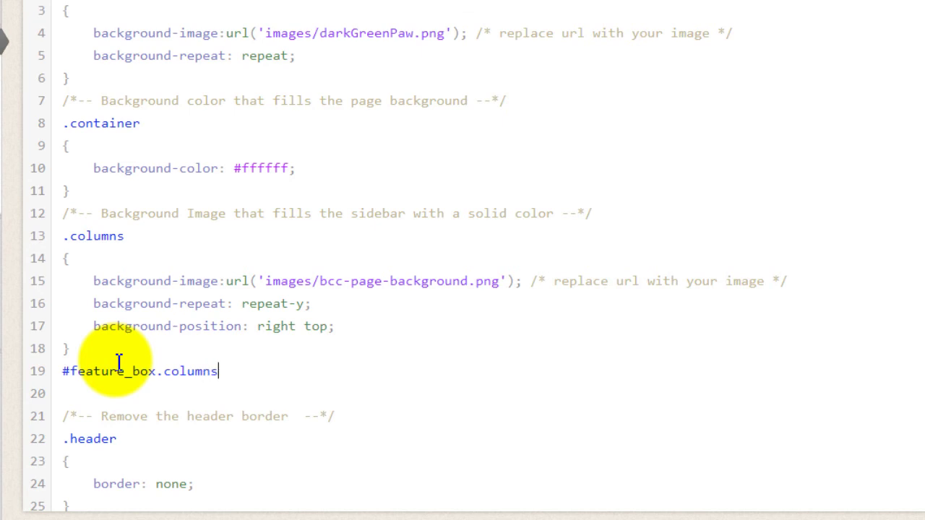
key("Return")
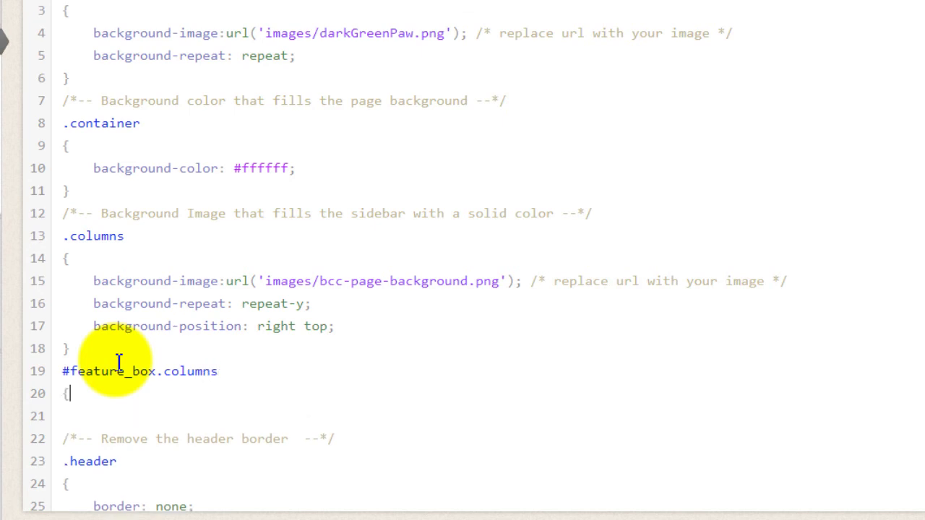
key("Return")
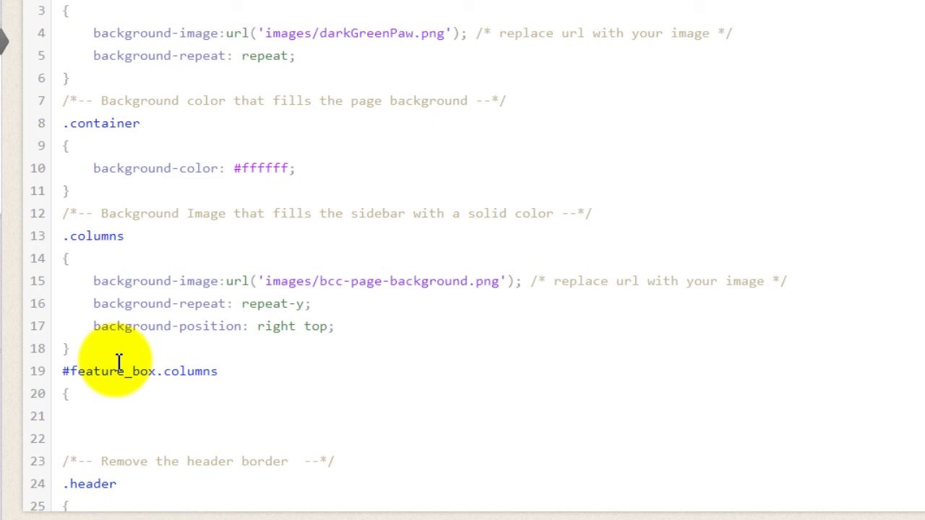
type("backgrou")
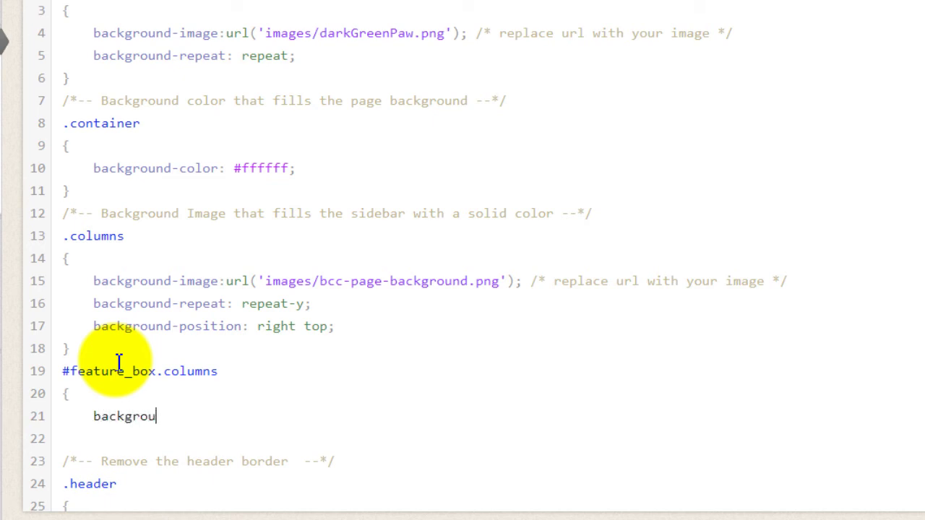
type("md")
type("d-image:none;")
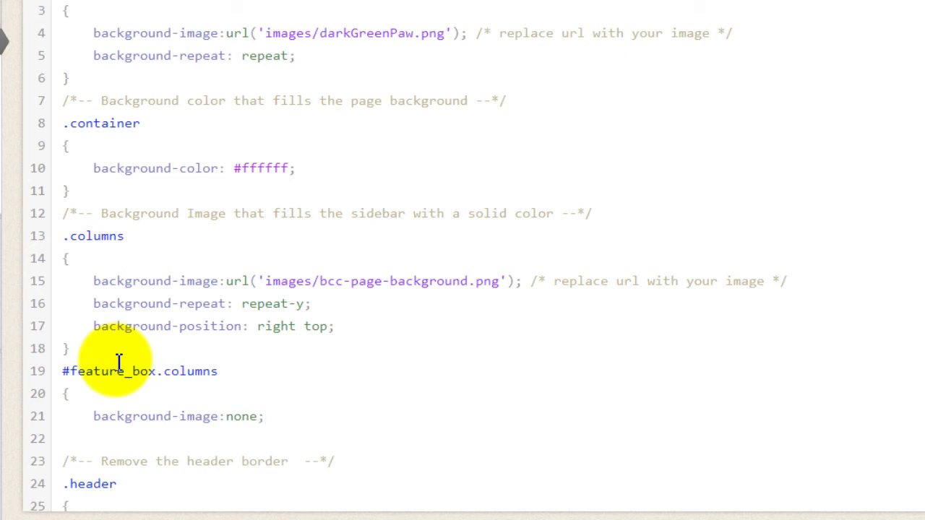
key("Return")
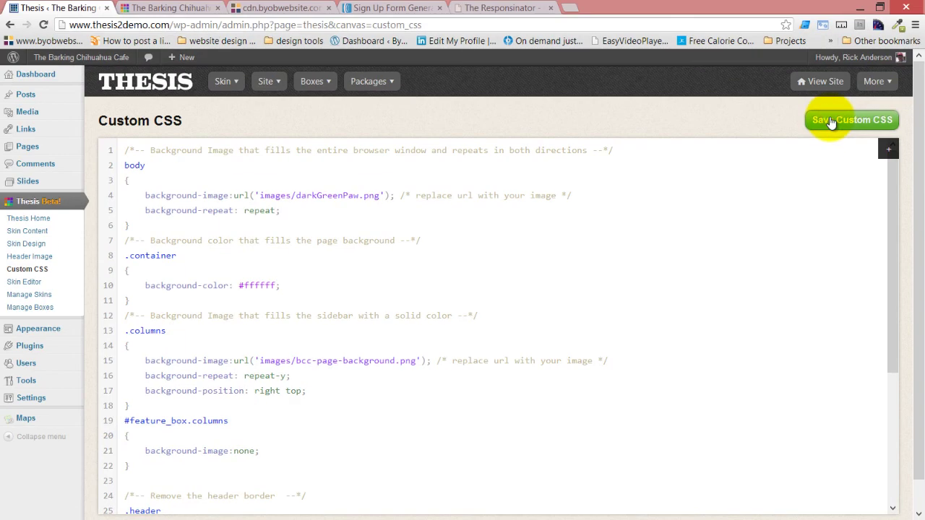
left_click(832, 122)
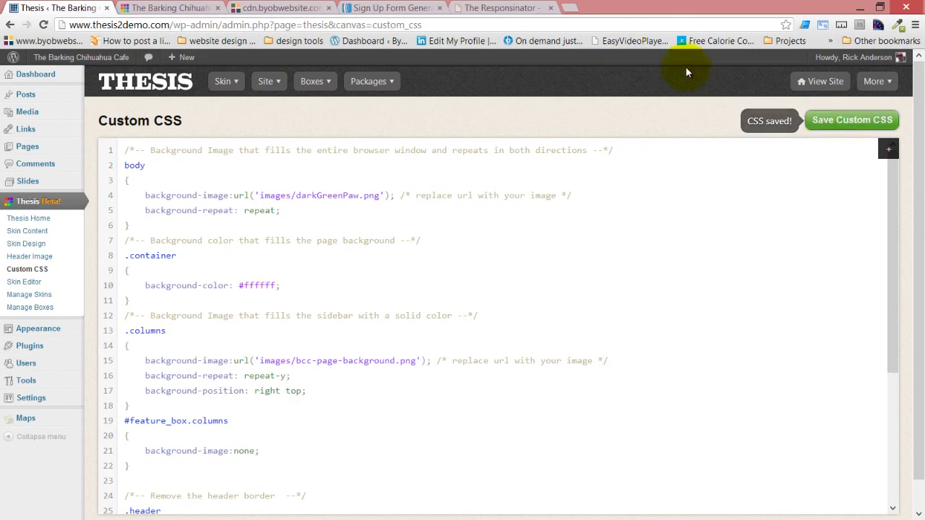
Reload the cafe home page and check the teal sidebar now starts below the feature box
left_click(141, 8)
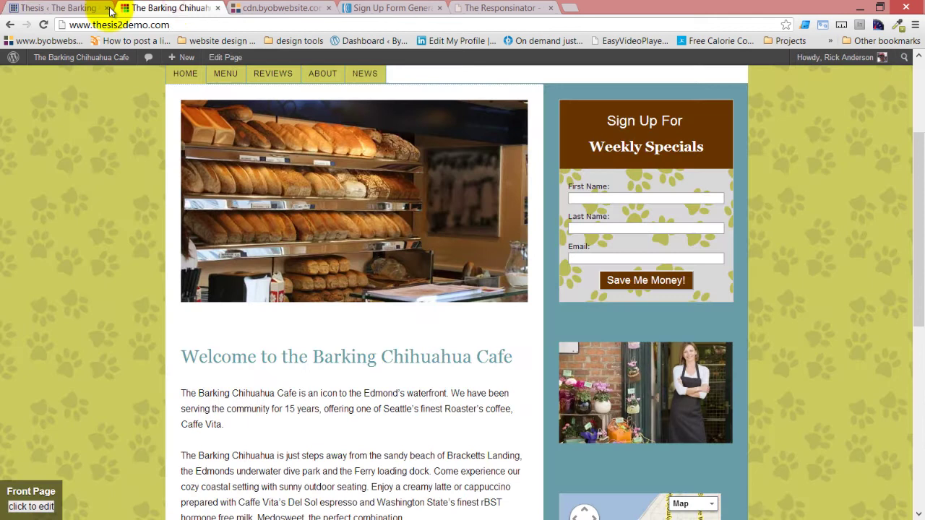
left_click(43, 25)
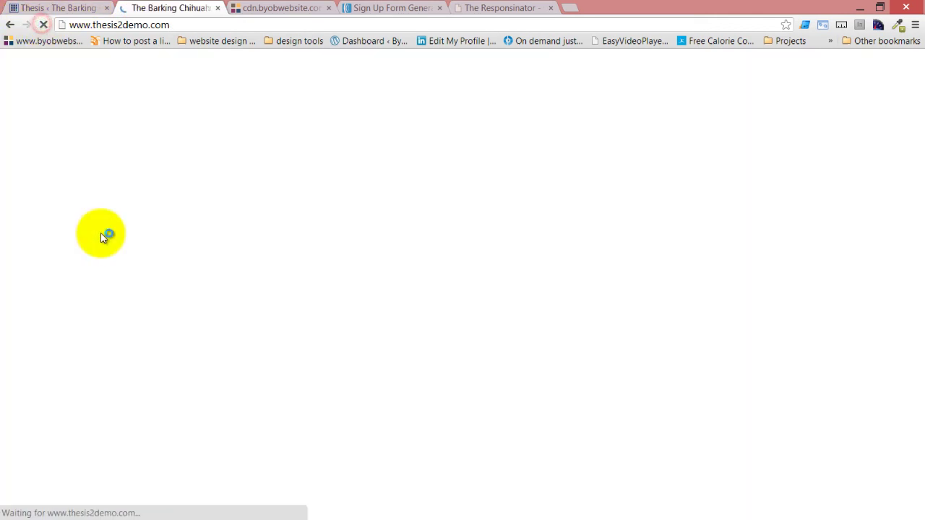
scroll(104, 253, "down", 5)
scroll(103, 252, "up", 2)
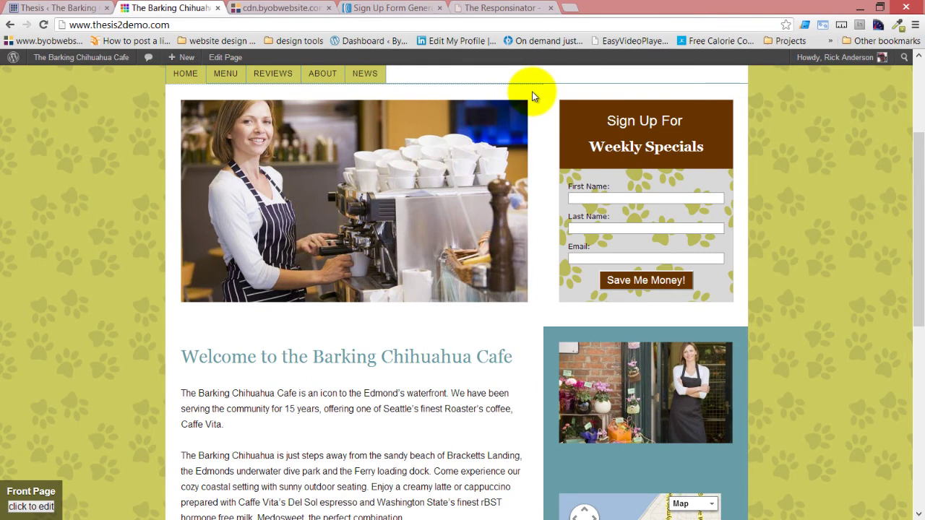
scroll(516, 347, "down", 2)
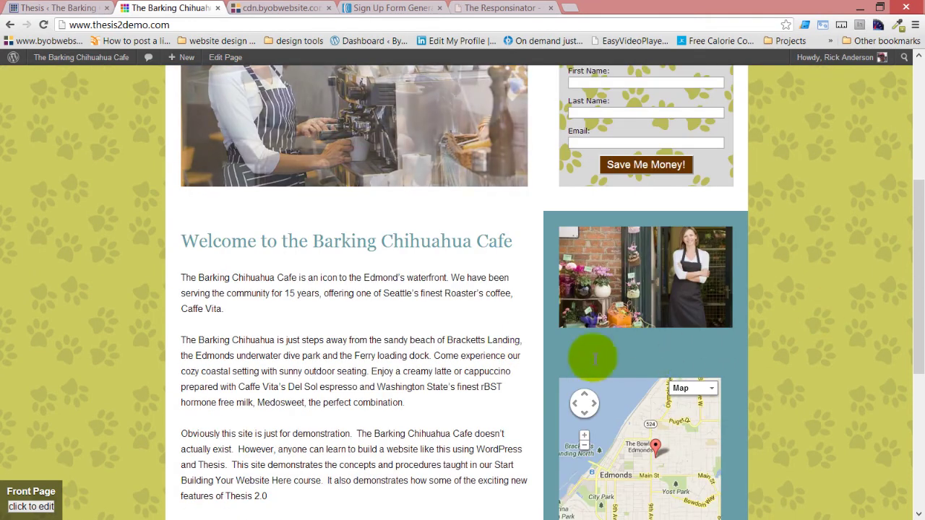
scroll(477, 404, "up", 3)
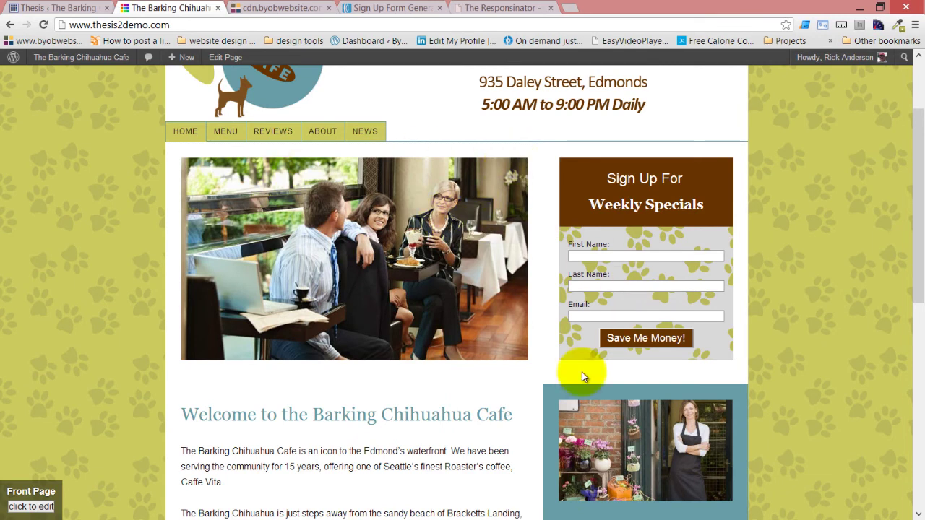
scroll(470, 430, "down", 7)
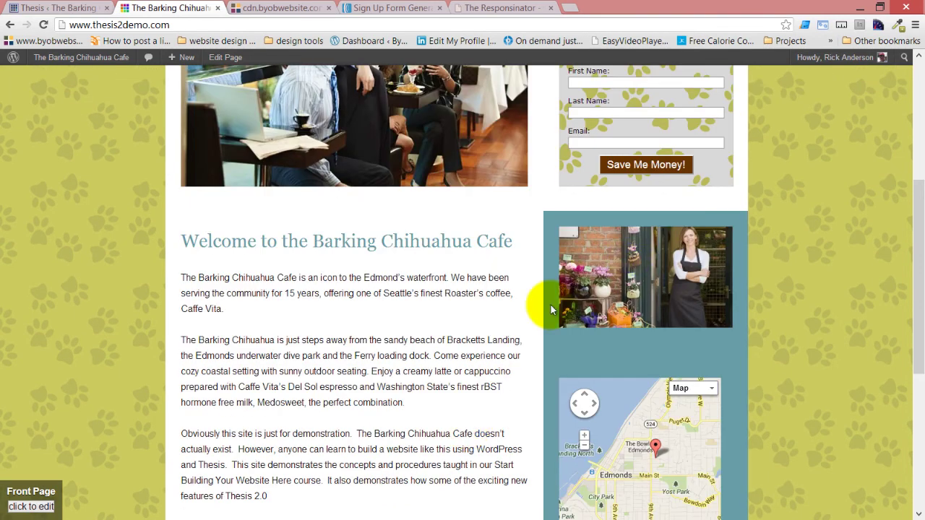
scroll(551, 309, "up", 3)
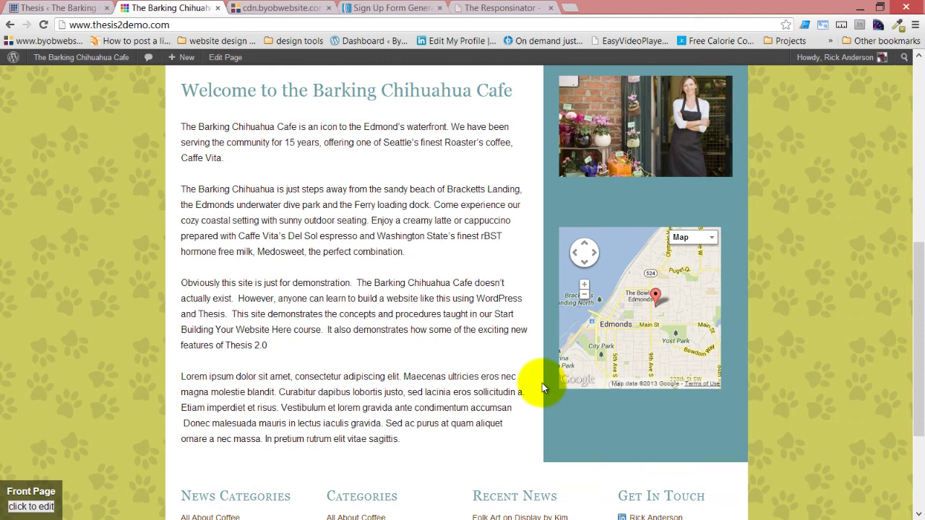
scroll(544, 388, "down", 3)
scroll(542, 384, "up", 4)
scroll(542, 384, "down", 3)
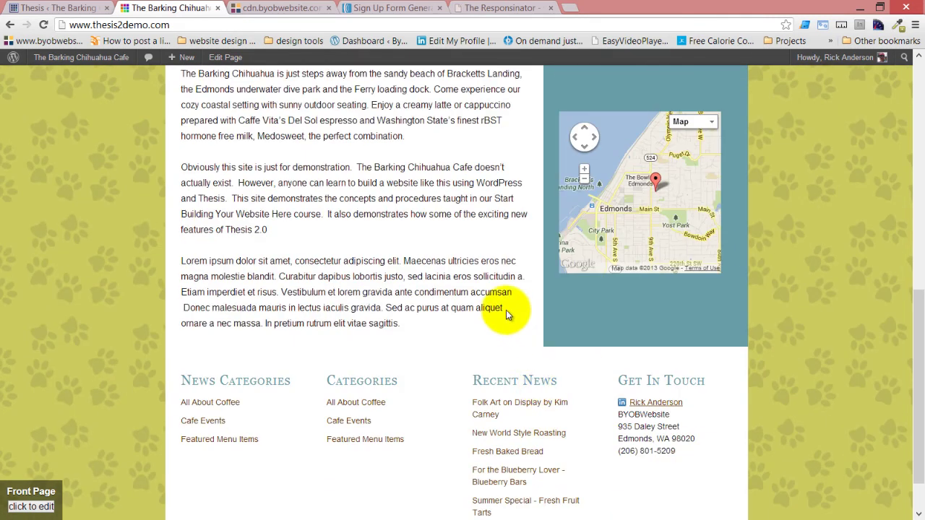
scroll(506, 311, "down", 1)
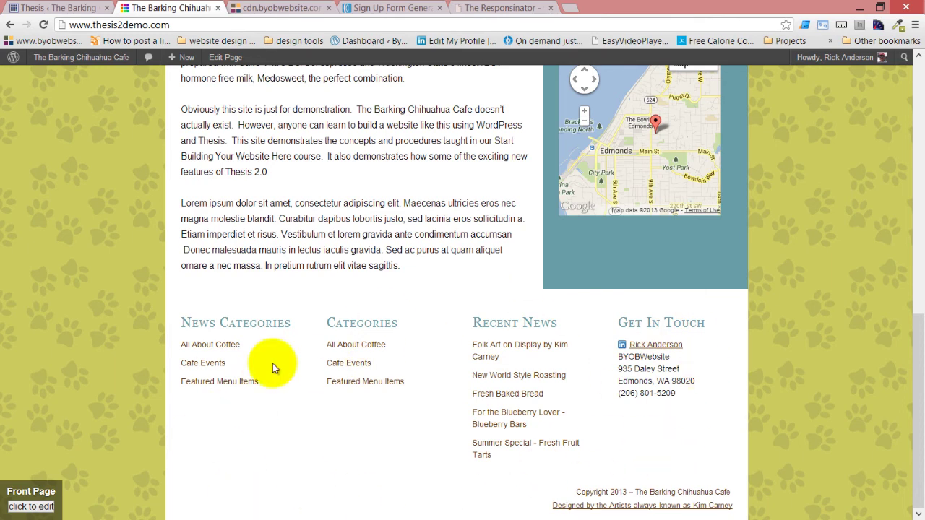
Go to Skin > Editor's Images manager and start choosing an image file to upload
left_click(65, 8)
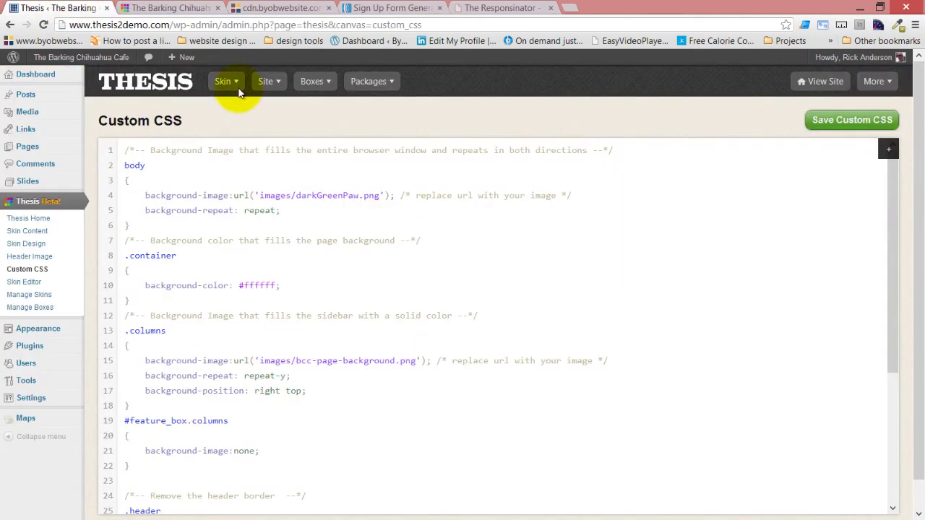
left_click(268, 81)
left_click(264, 8)
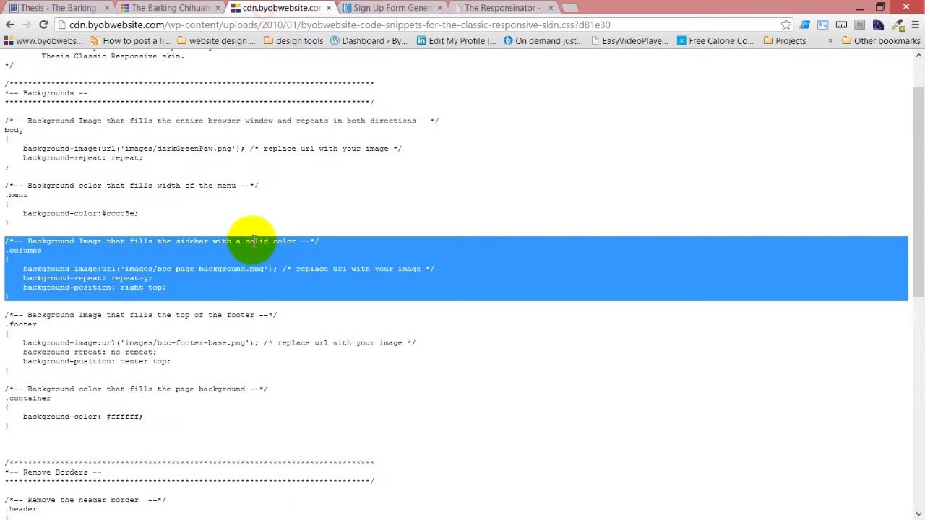
left_click(169, 7)
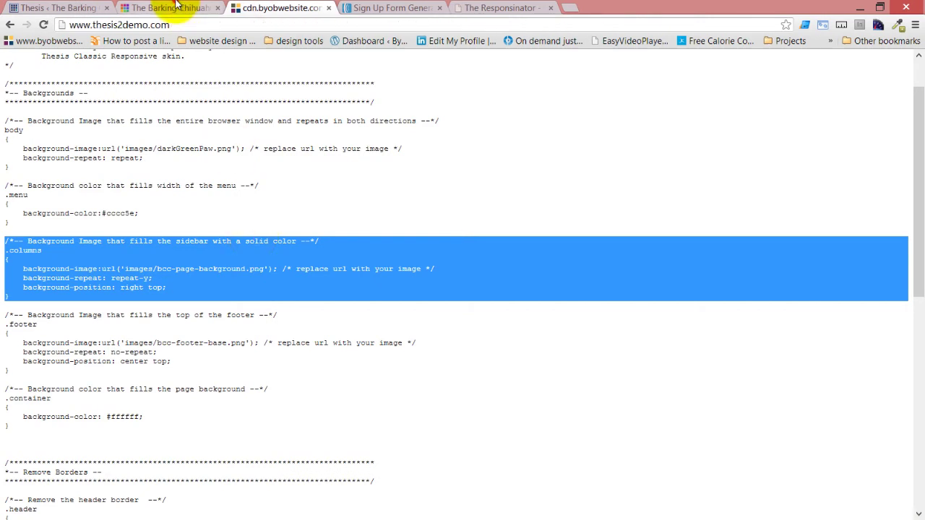
left_click(69, 7)
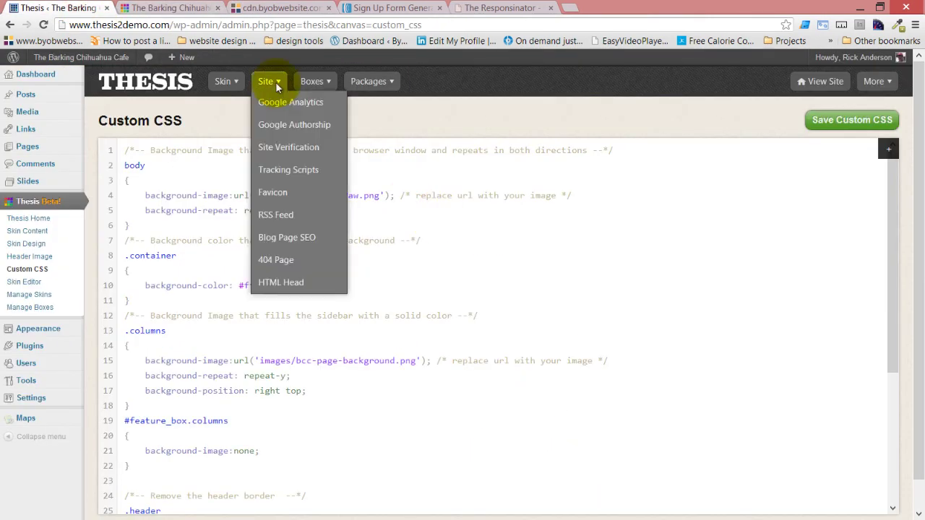
mouse_move(224, 81)
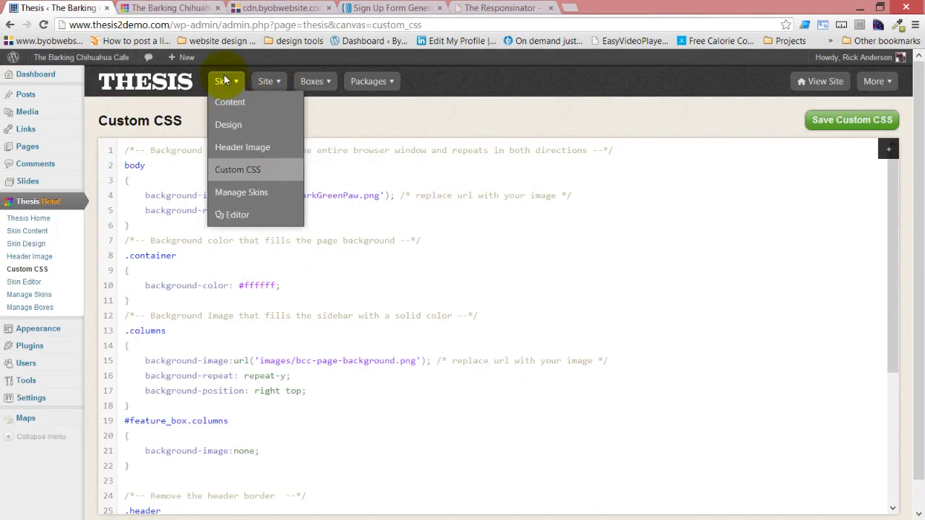
left_click(239, 215)
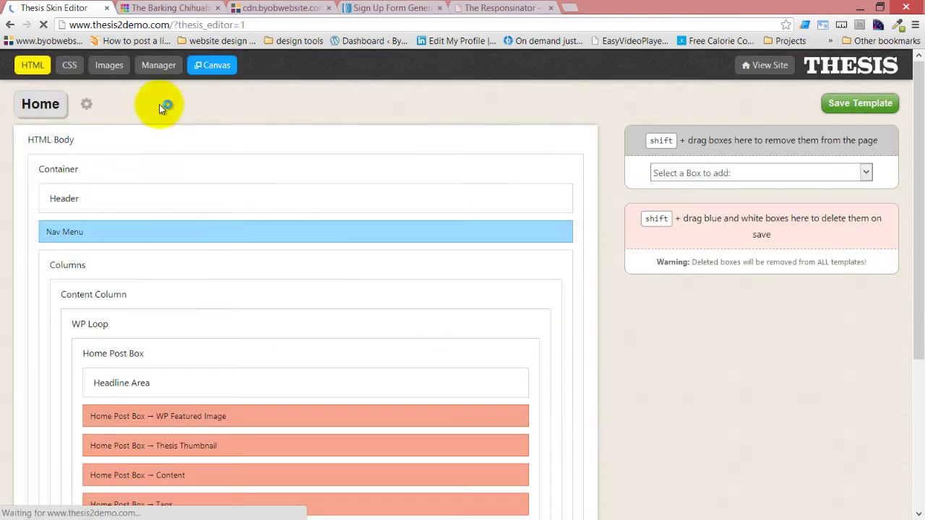
left_click(108, 65)
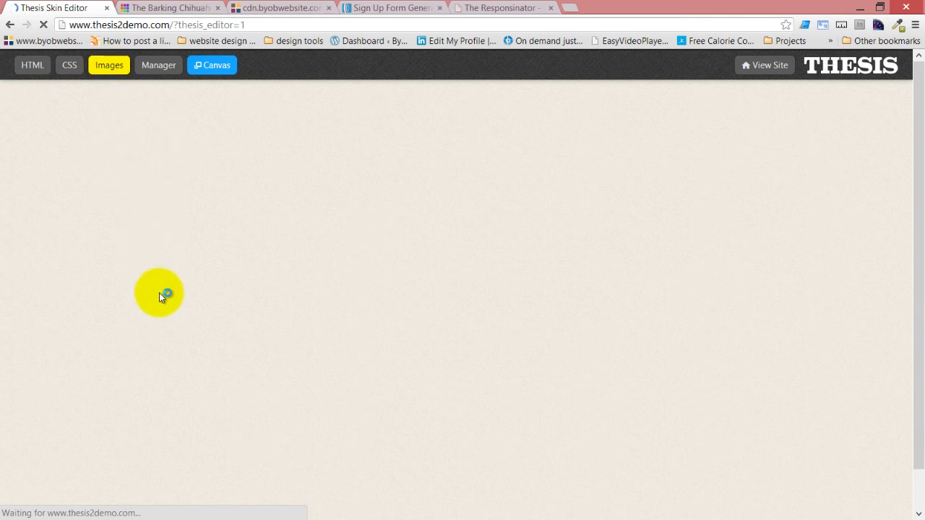
left_click(55, 106)
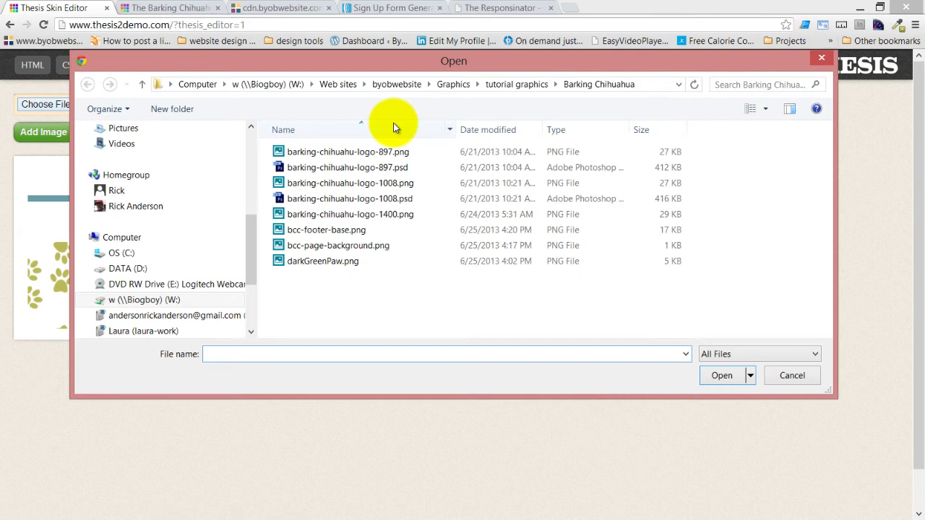
Upload bcc-footer-base.png as a skin image (1008 × 125 px)
left_click(339, 233)
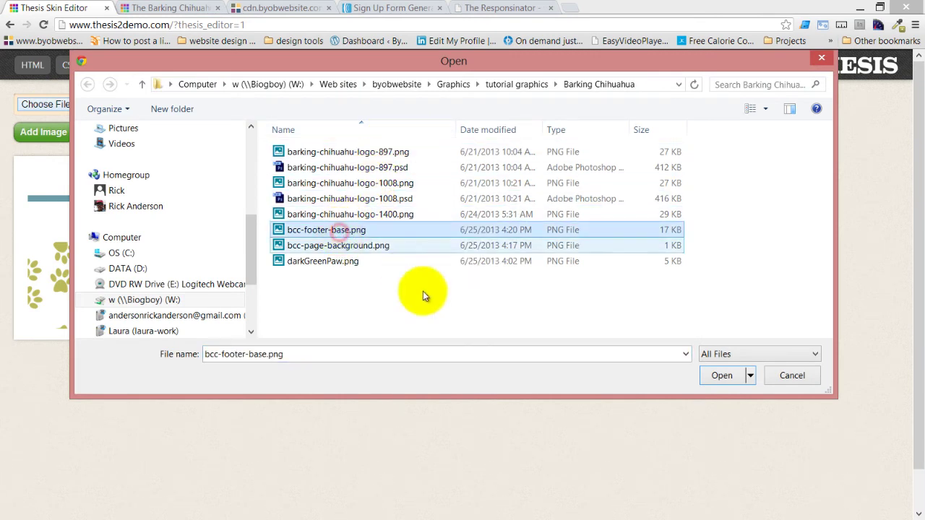
left_click(720, 375)
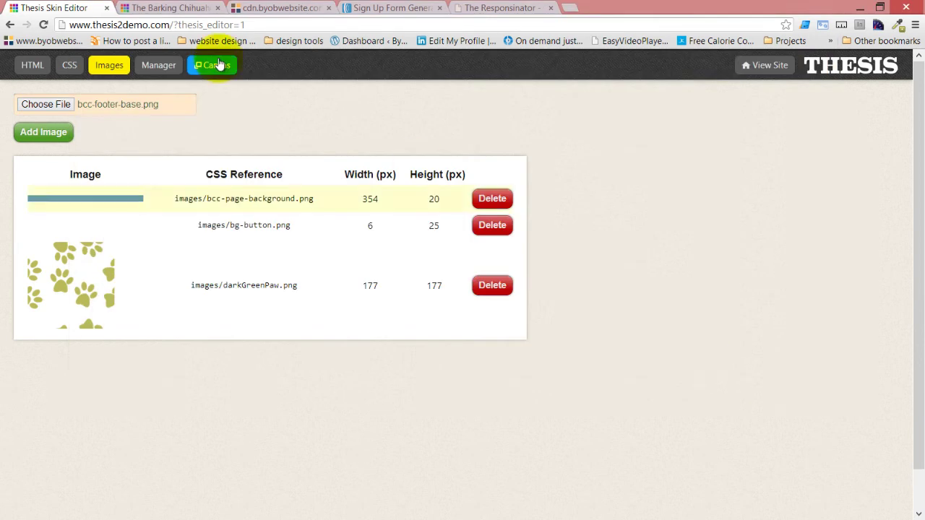
left_click(58, 133)
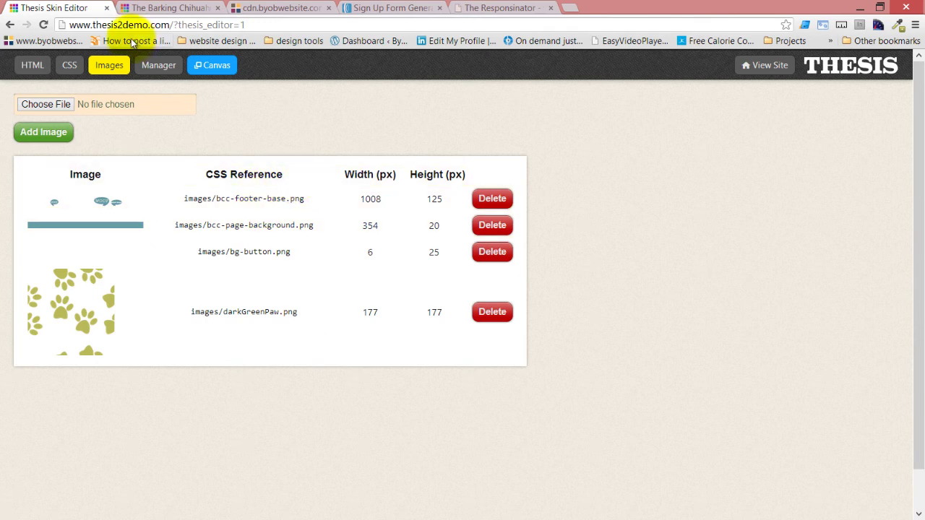
Reopen Skin > Custom CSS and copy the .footer bcc-footer-base.png rule from the snippets stylesheet
left_click(853, 68)
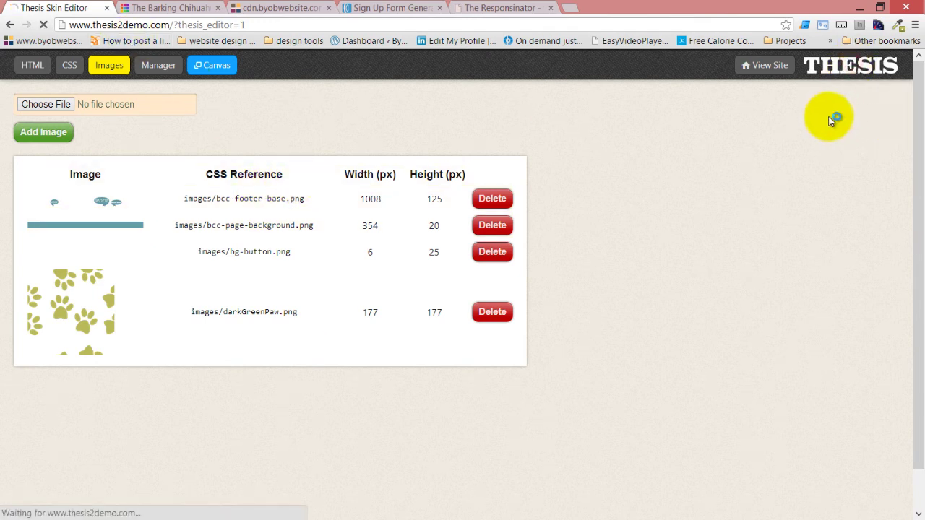
mouse_move(250, 83)
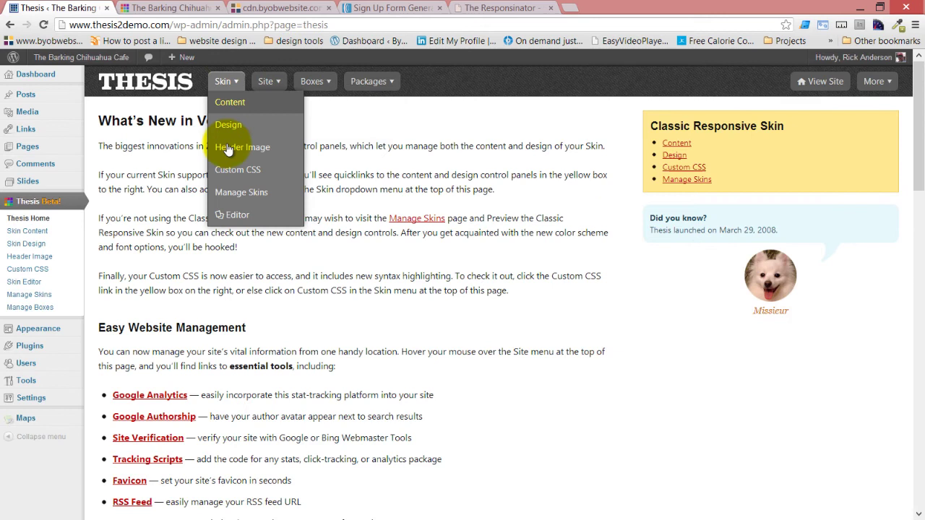
left_click(235, 176)
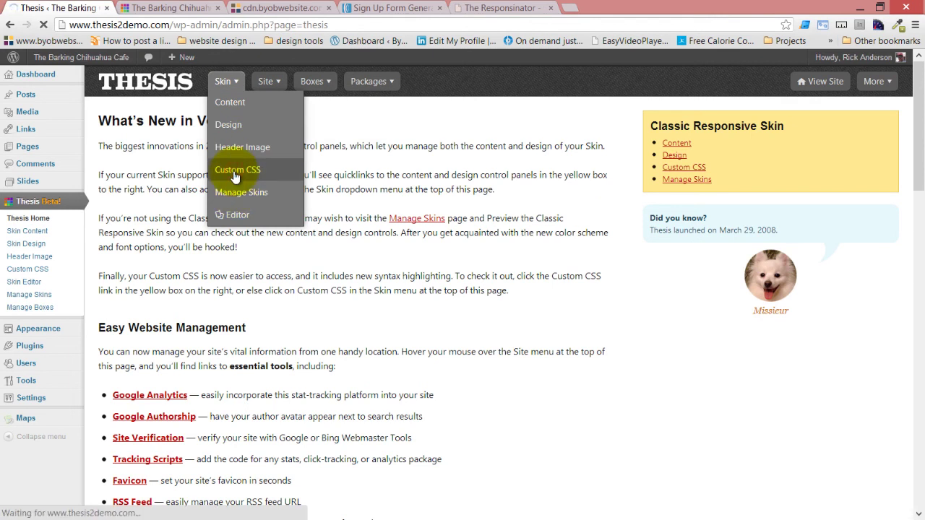
left_click(175, 5)
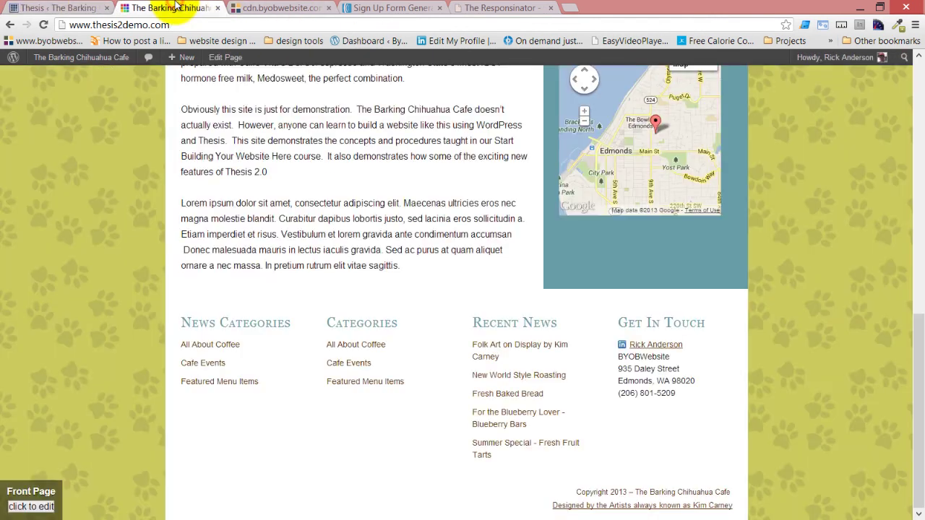
left_click(287, 5)
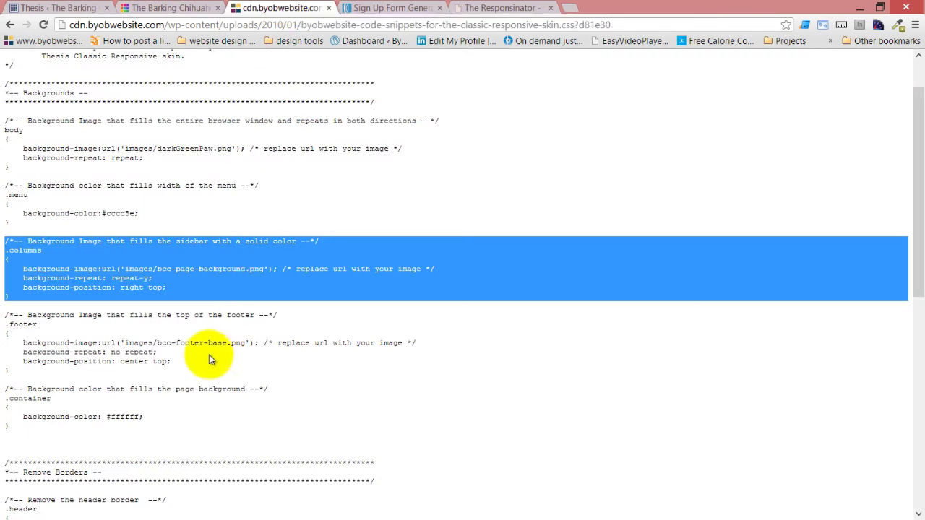
scroll(208, 355, "down", 2)
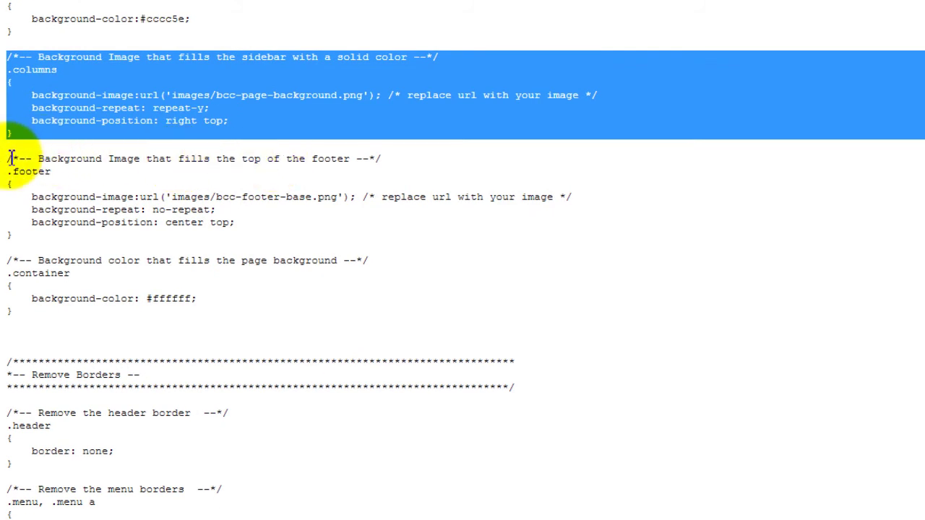
left_click_drag(10, 158, 24, 235)
key("ctrl+c")
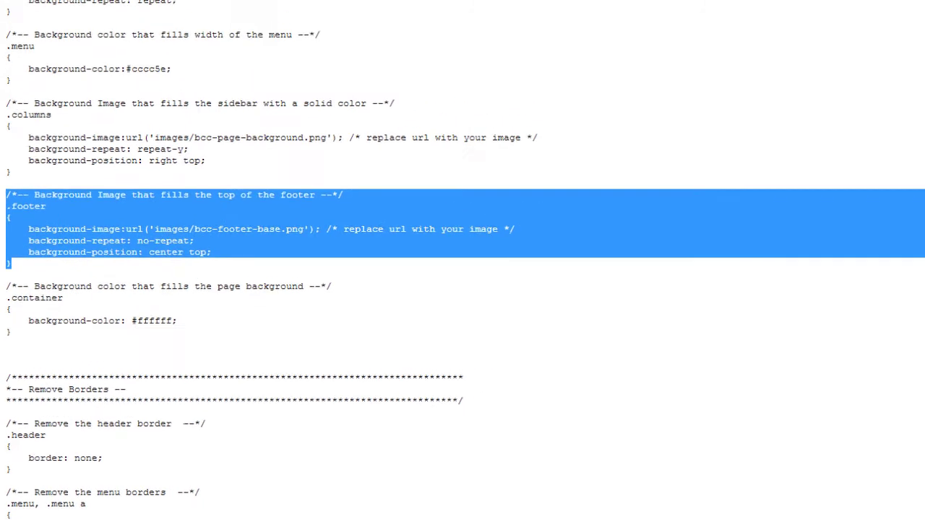
Paste the .footer rule (bcc-footer-base.png, no-repeat, center top) on line 34 and save
left_click(58, 8)
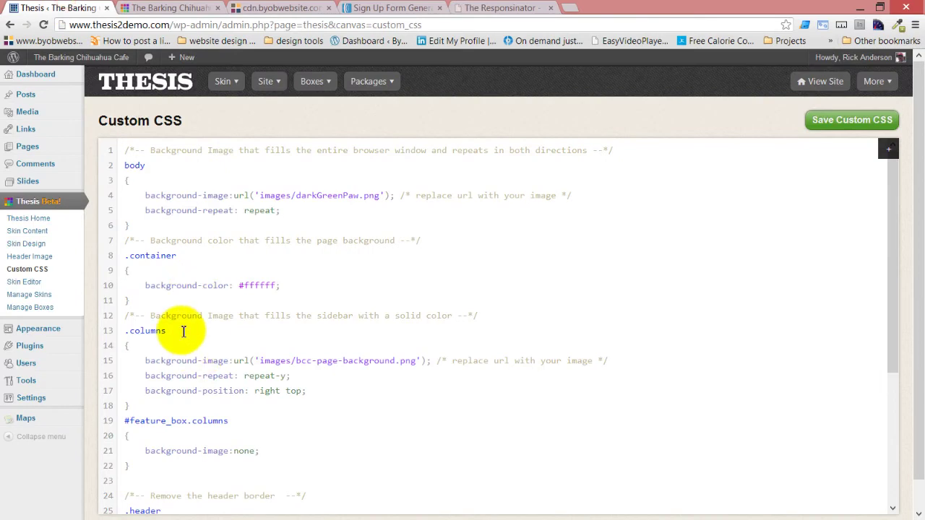
scroll(140, 227, "down", 3)
scroll(177, 374, "down", 5)
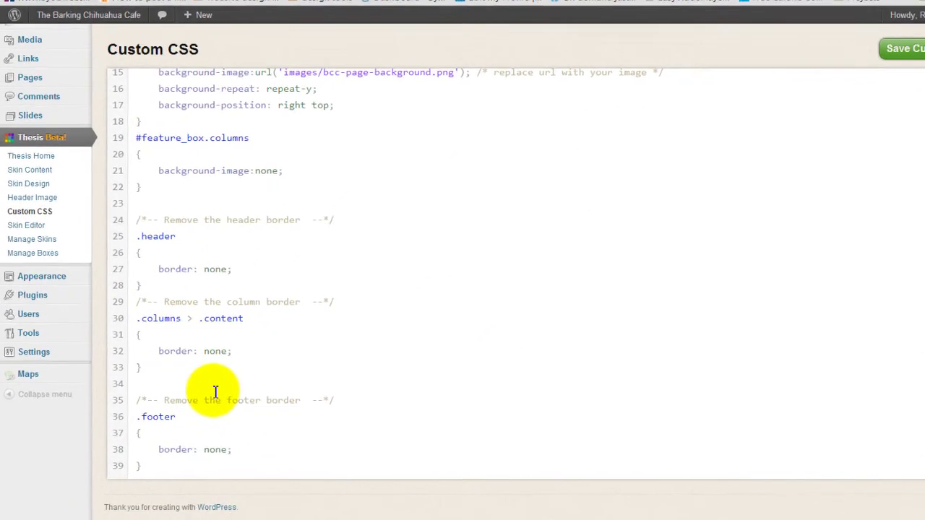
left_click(180, 387)
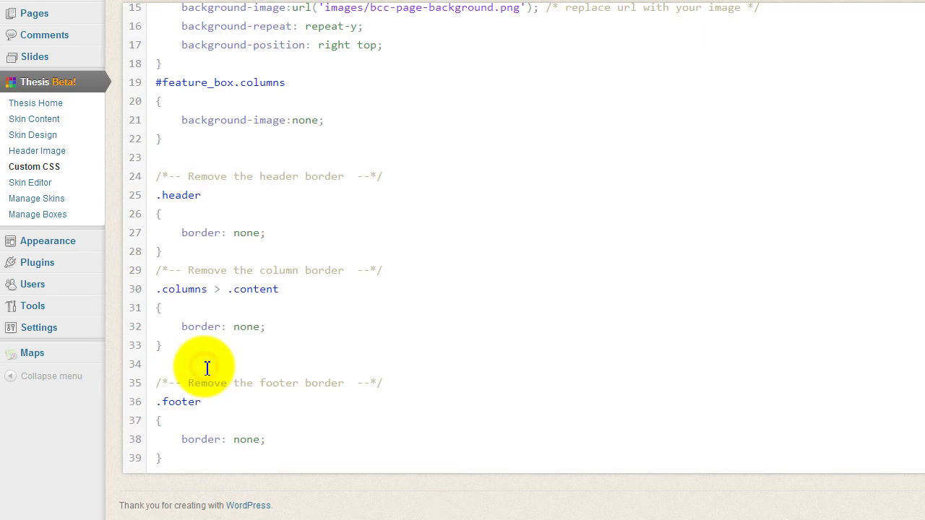
key("ctrl+v")
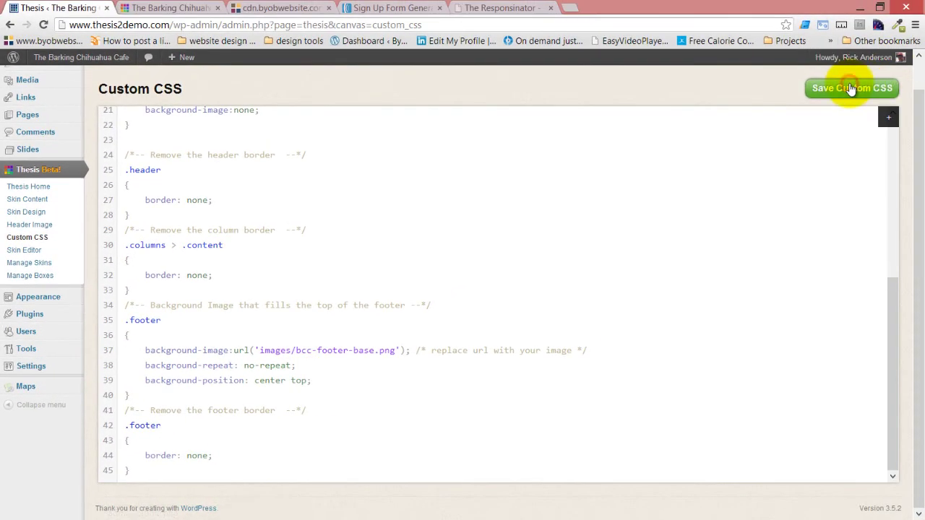
left_click(851, 89)
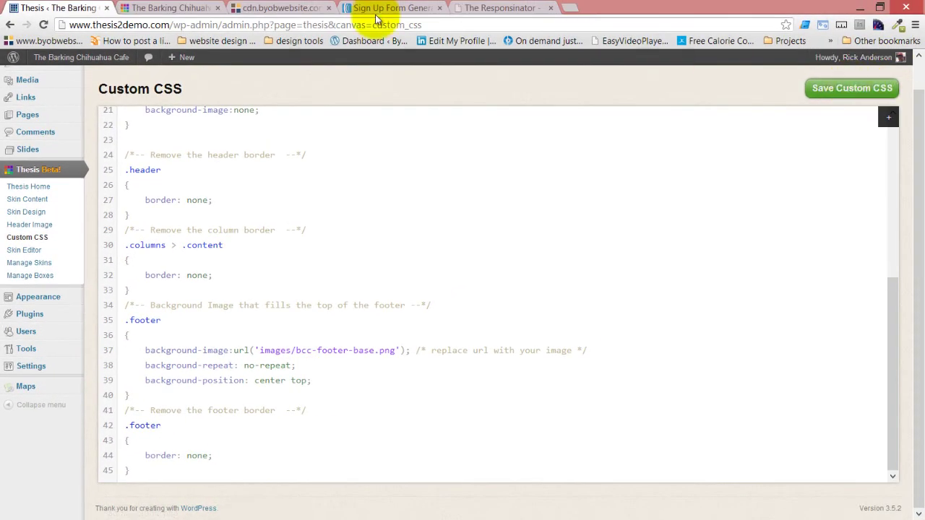
left_click(183, 8)
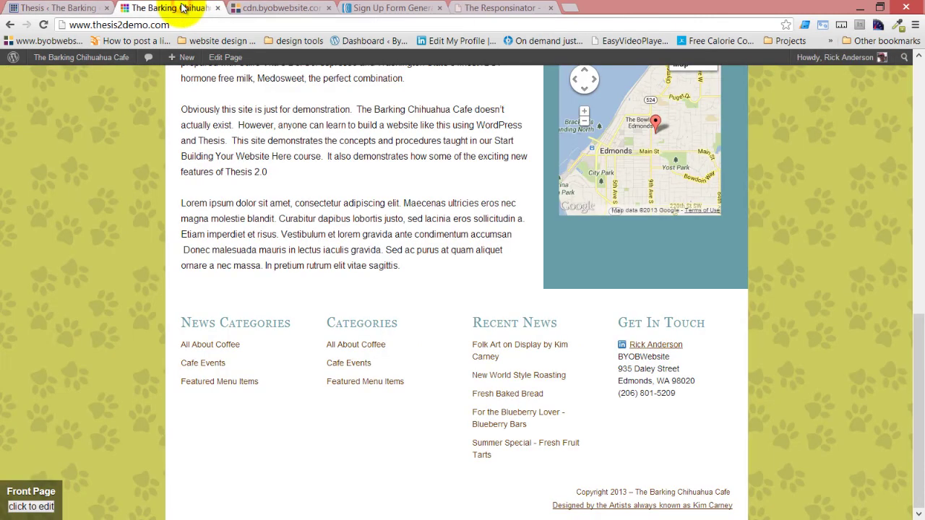
Reload the site to confirm the WOOF footer image, then return to the Custom CSS editor
left_click(53, 26)
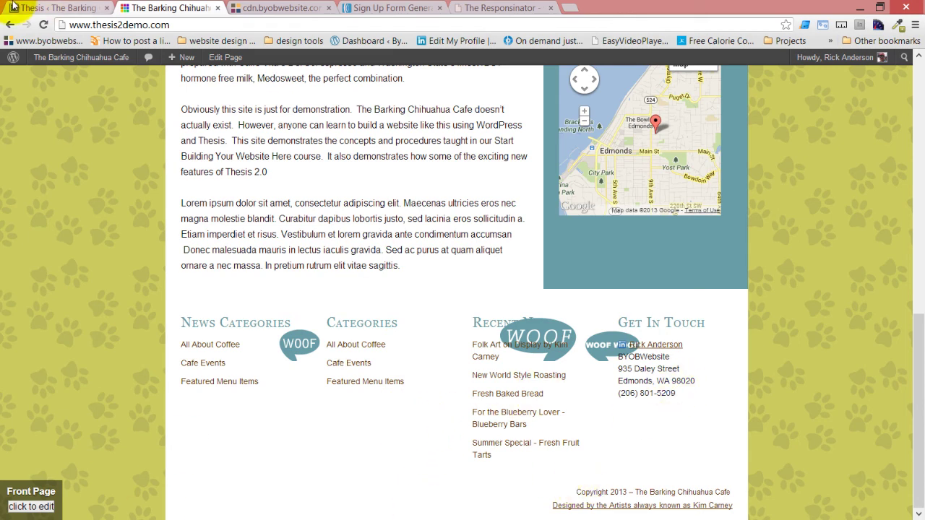
left_click(65, 7)
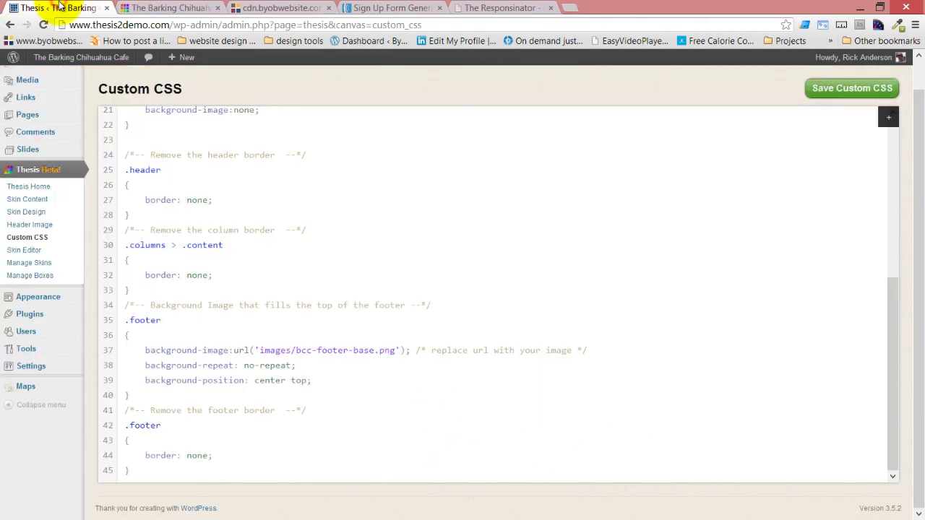
Start a background-color declaration on a new line in the .footer rule
left_click(319, 383)
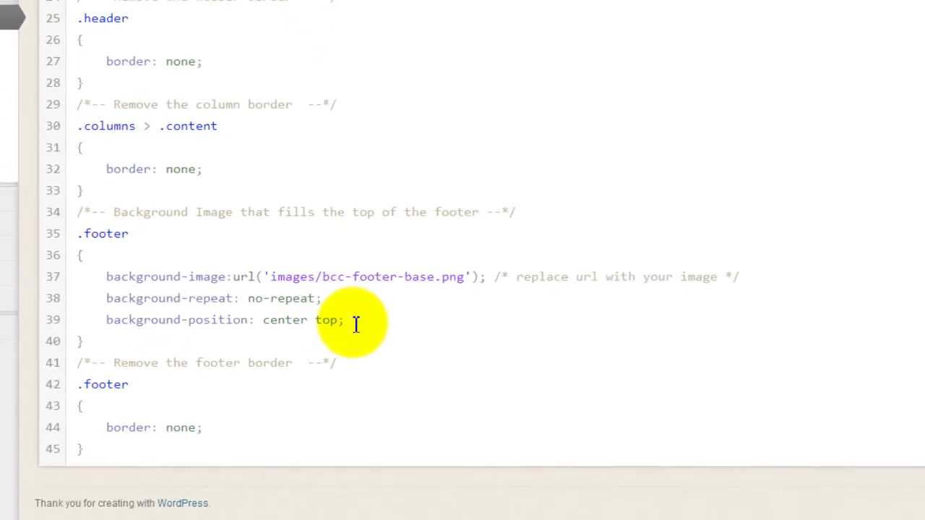
key("Return")
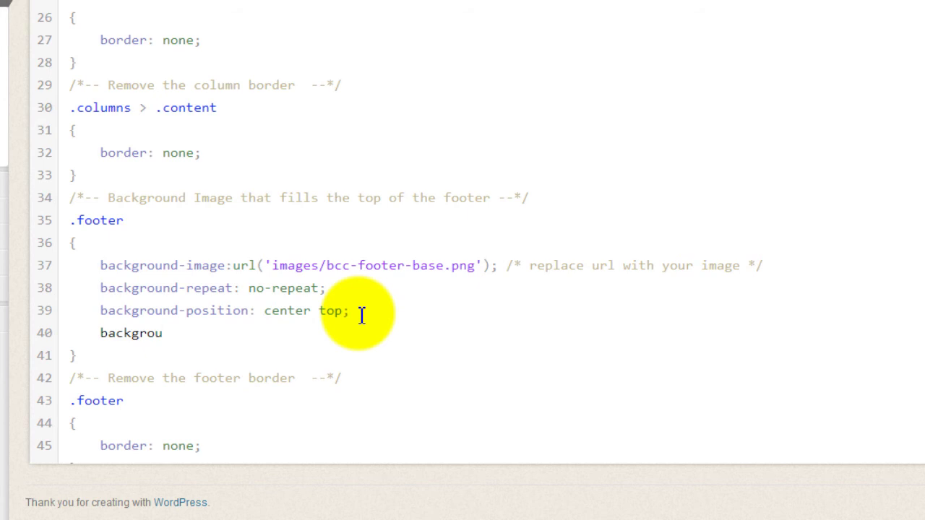
type("background-color:")
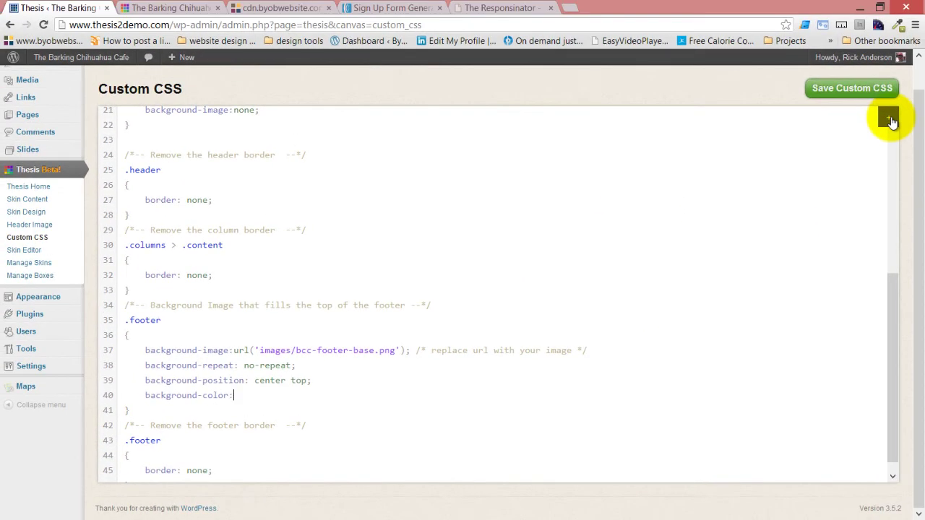
Set the footer background-color to the $headline_color variable (#669ca4) and save the custom CSS
left_click(889, 119)
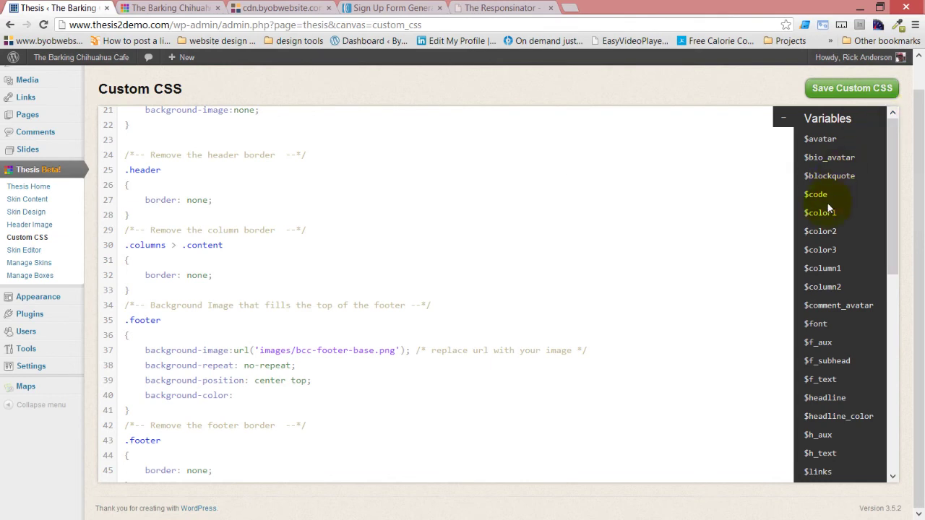
mouse_move(820, 215)
mouse_move(817, 232)
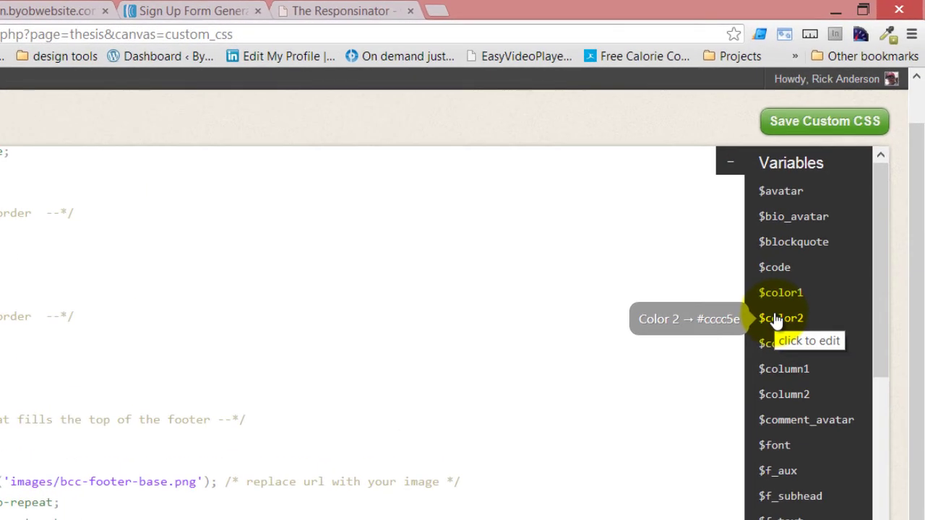
mouse_move(774, 351)
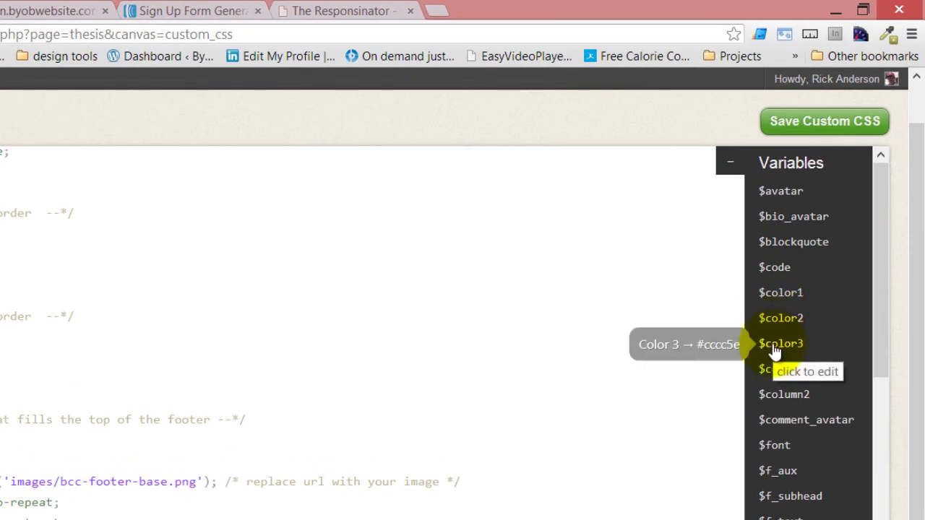
mouse_move(789, 398)
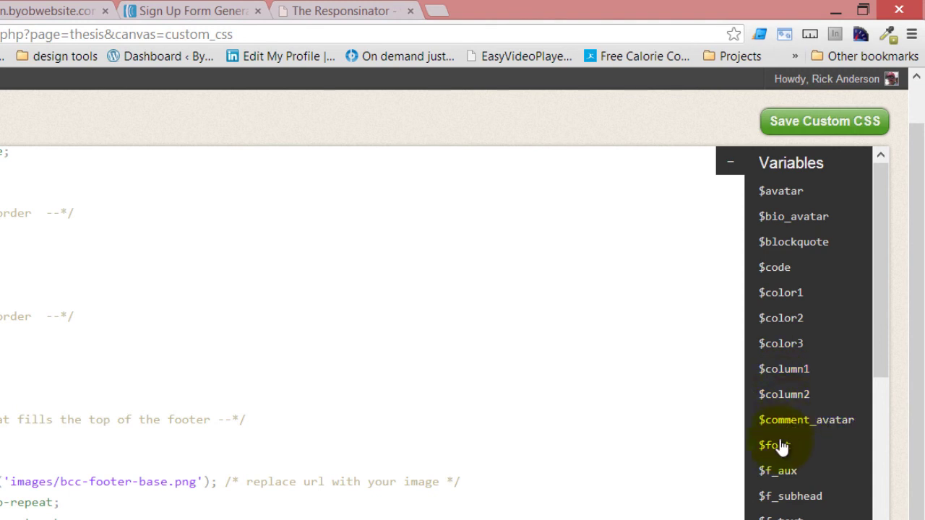
mouse_move(799, 504)
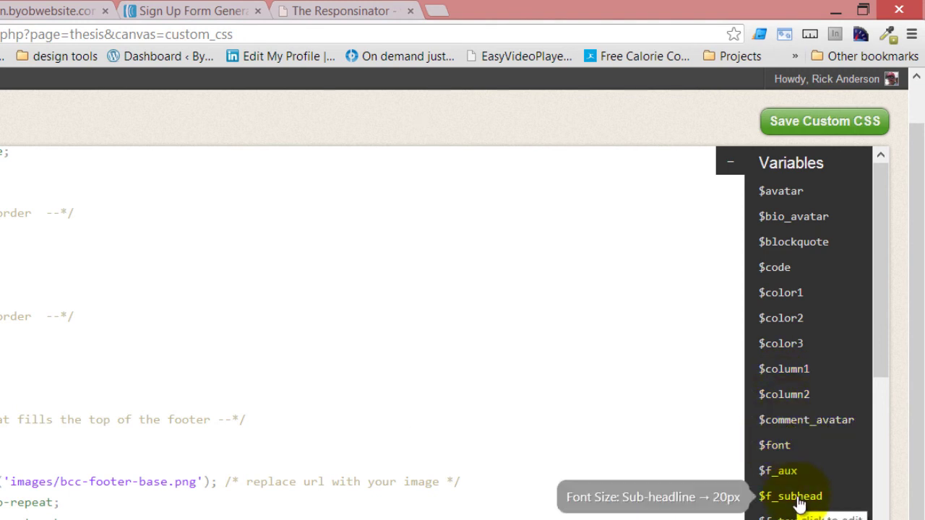
scroll(779, 458, "down", 1)
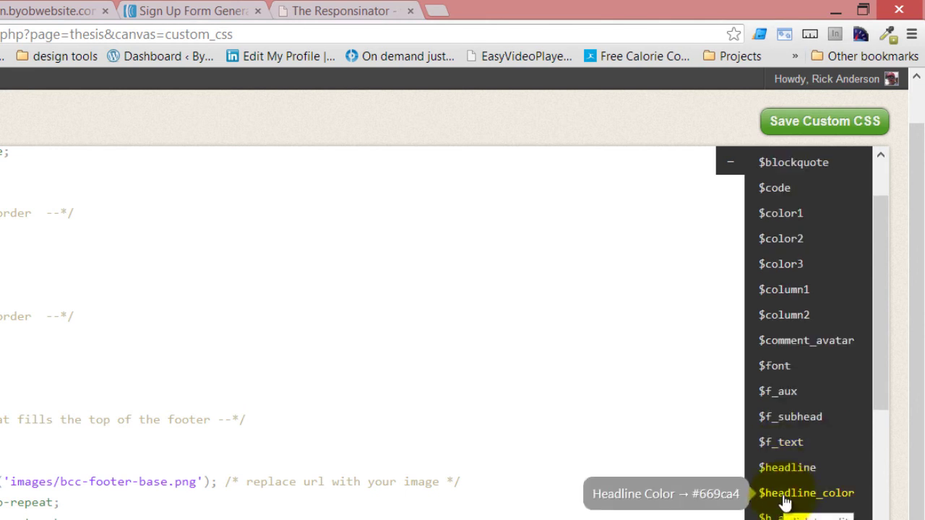
scroll(777, 496, "up", 3)
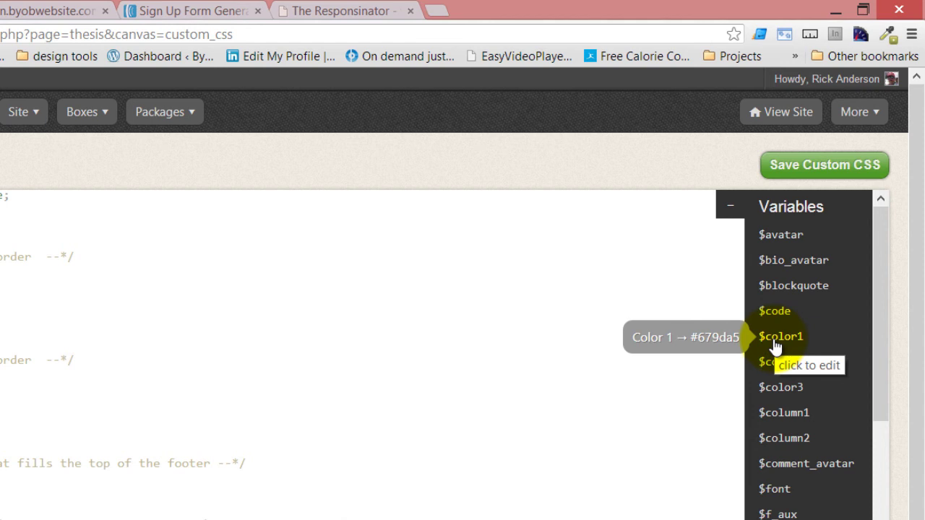
scroll(775, 361, "down", 2)
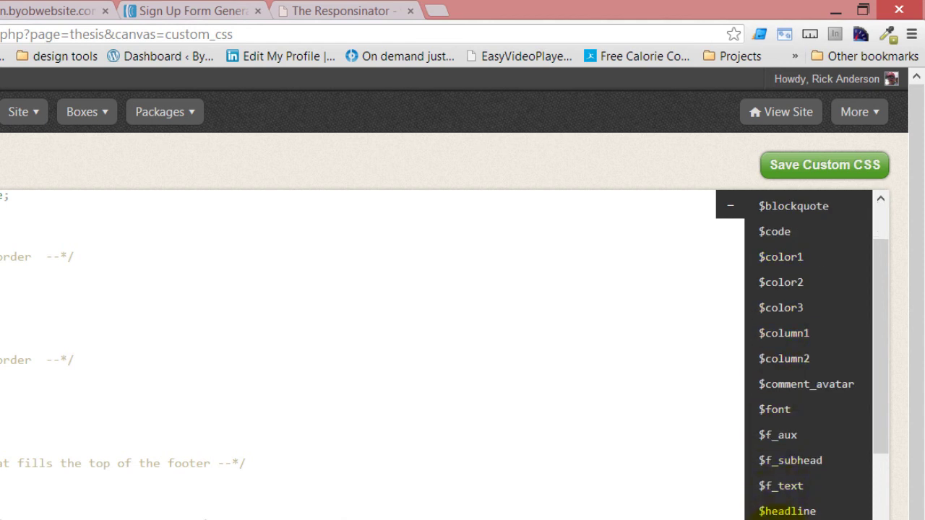
scroll(775, 434, "down", 3)
mouse_move(776, 441)
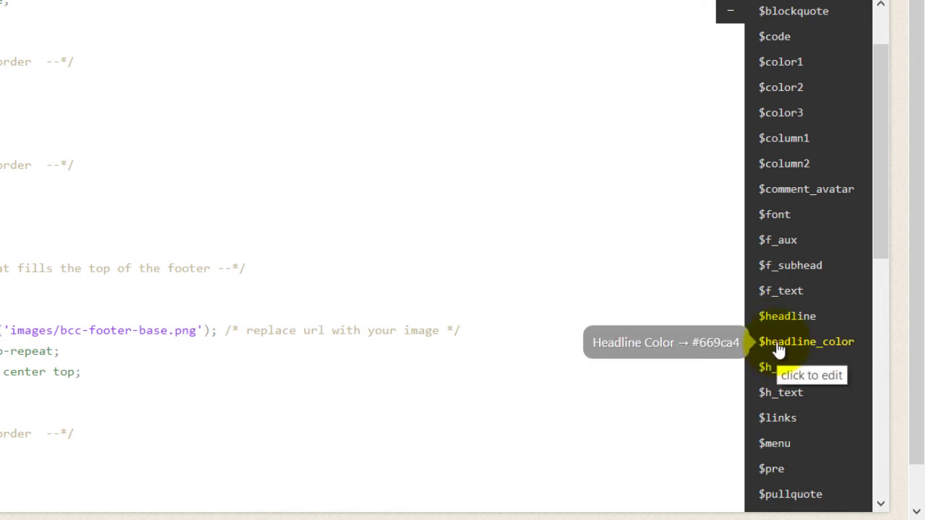
left_click(779, 350)
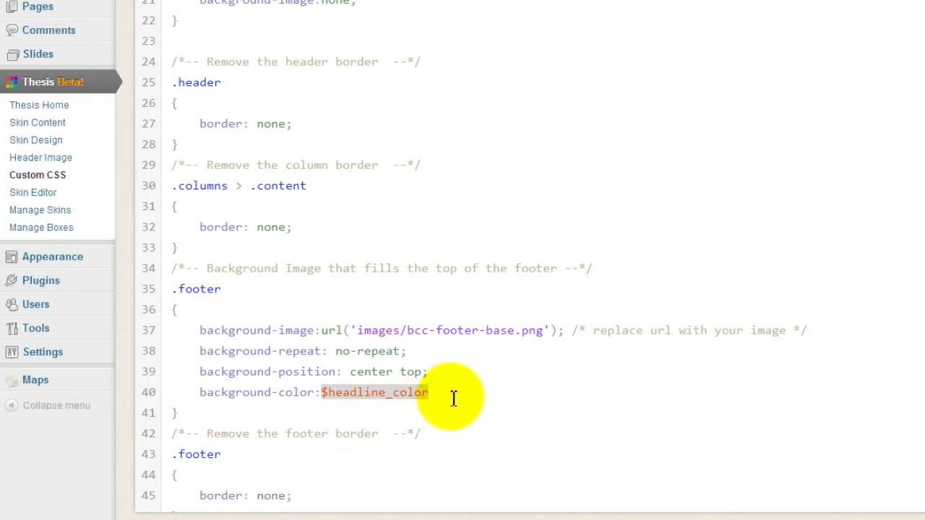
left_click(449, 395)
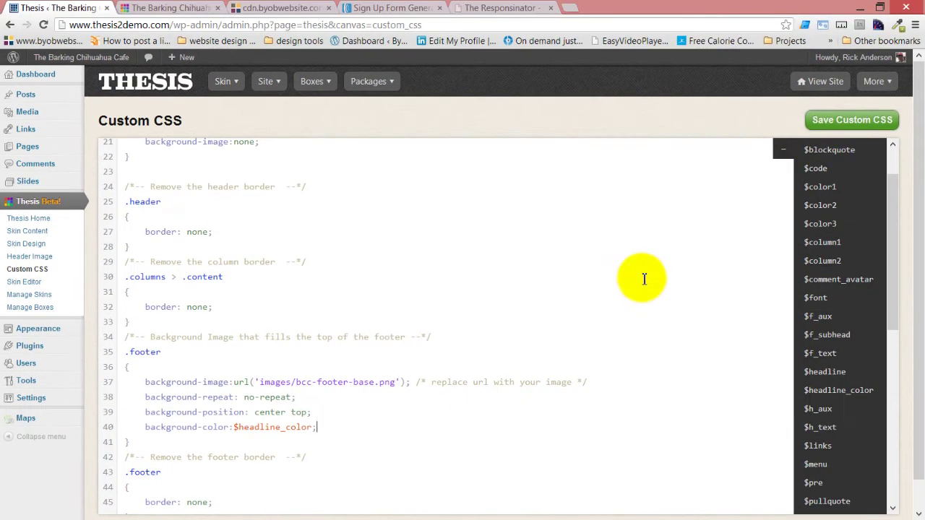
left_click(828, 117)
Check the colour variables in Skin Design, then go back to the Custom CSS editor
mouse_move(226, 84)
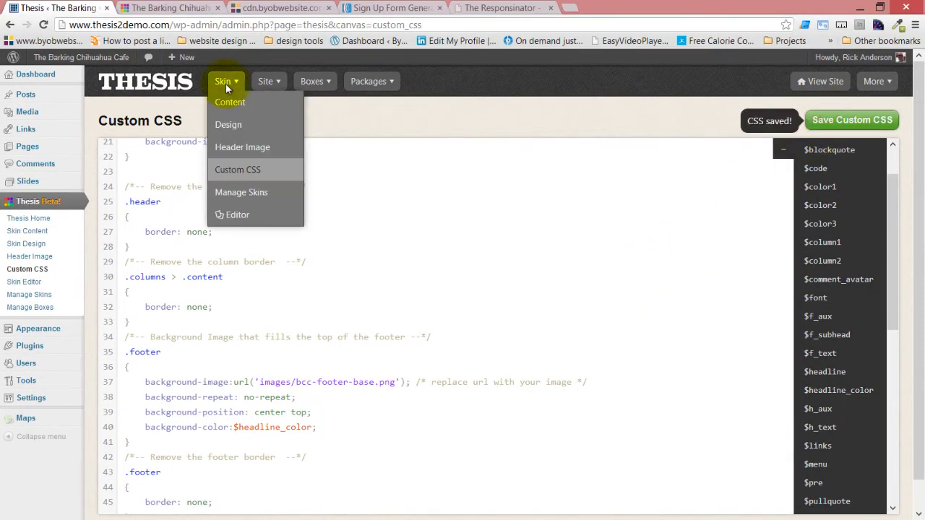
left_click(231, 126)
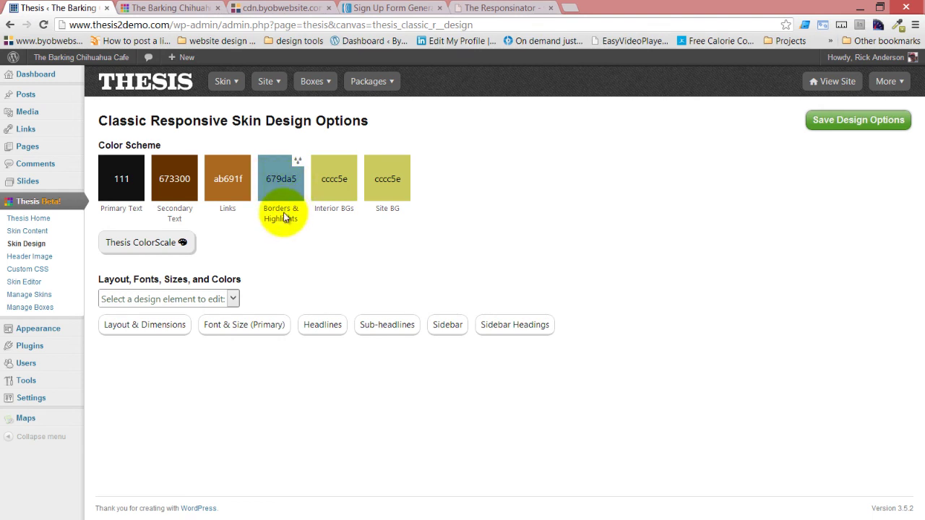
mouse_move(220, 85)
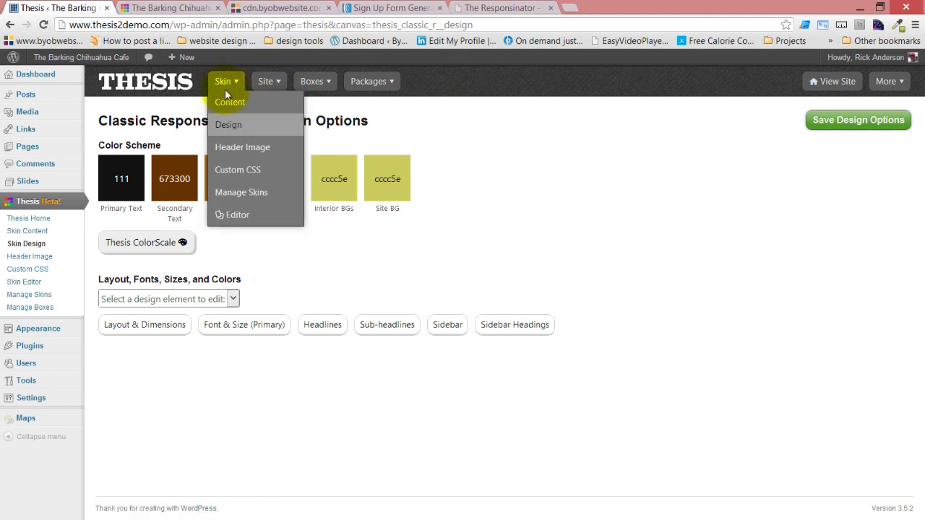
left_click(227, 174)
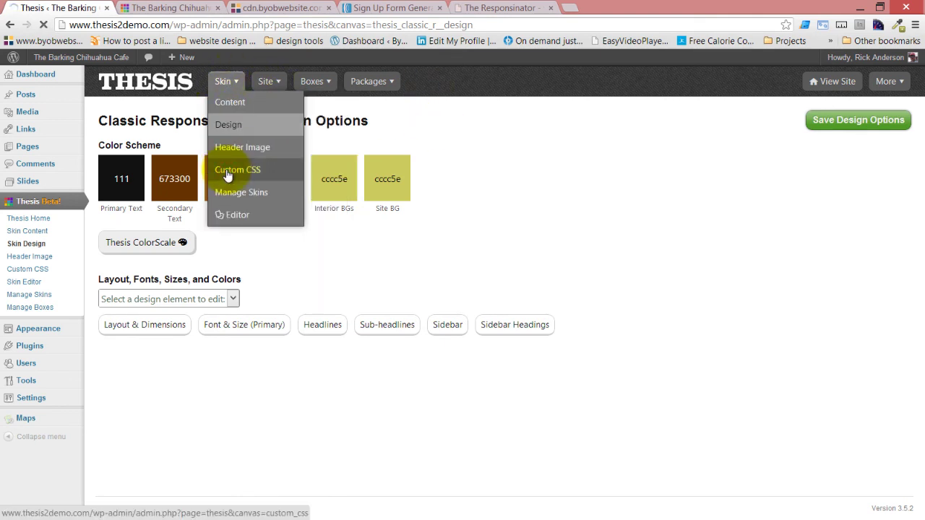
Replace the footer's $headline_color with $color1 (#679da5), save, and reload the cafe site
scroll(261, 394, "down", 4)
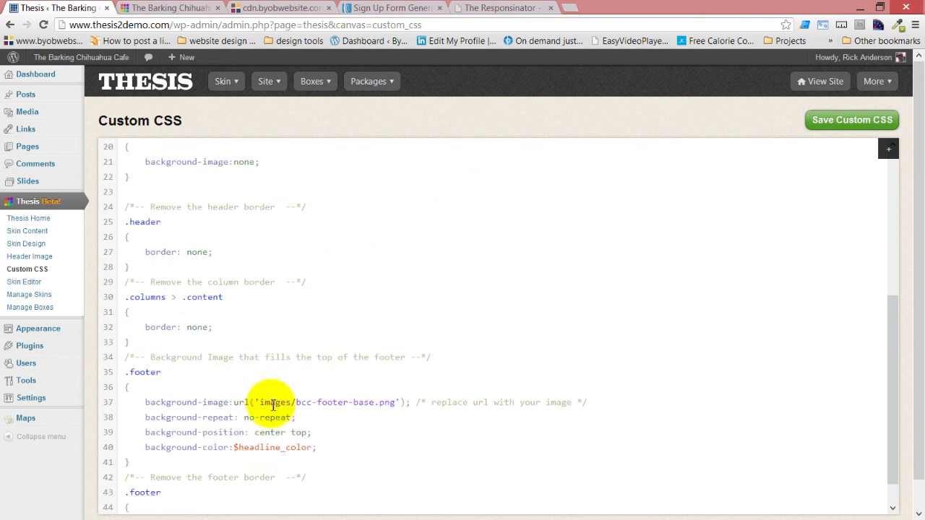
left_click_drag(235, 447, 313, 447)
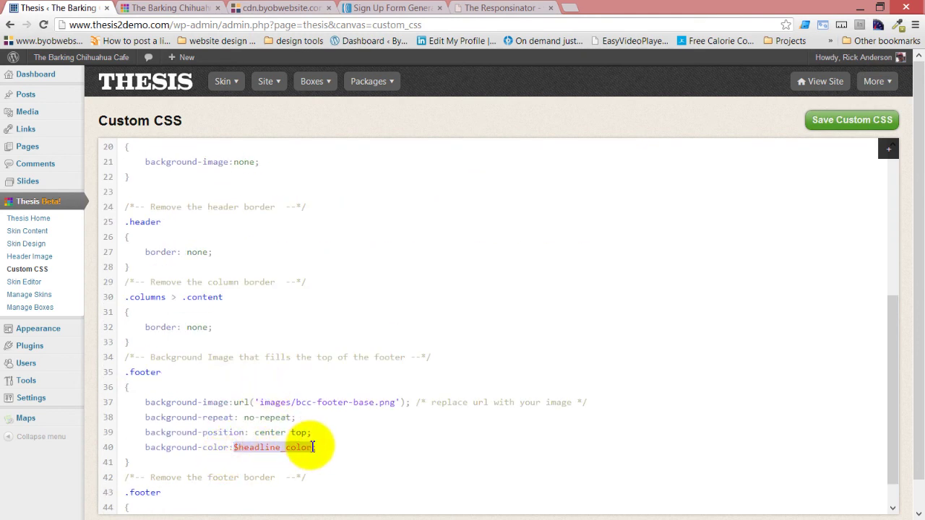
left_click(887, 150)
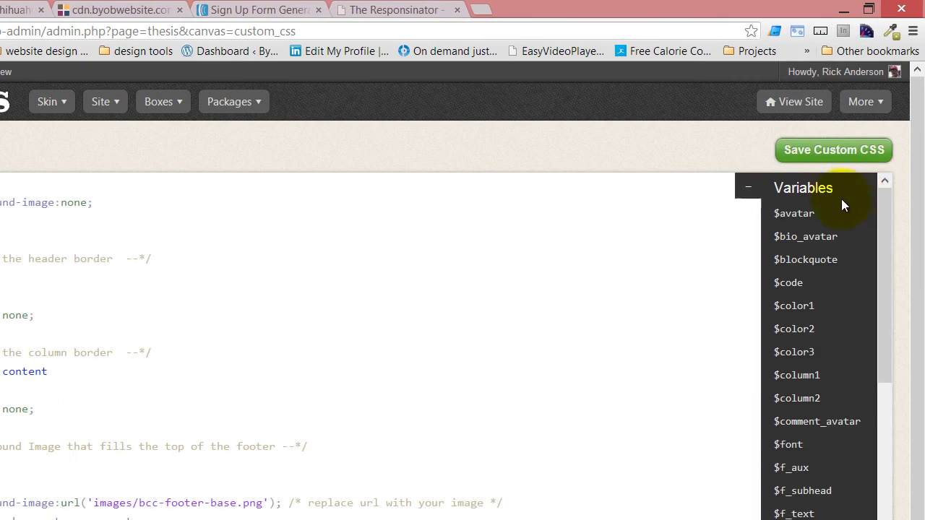
mouse_move(796, 311)
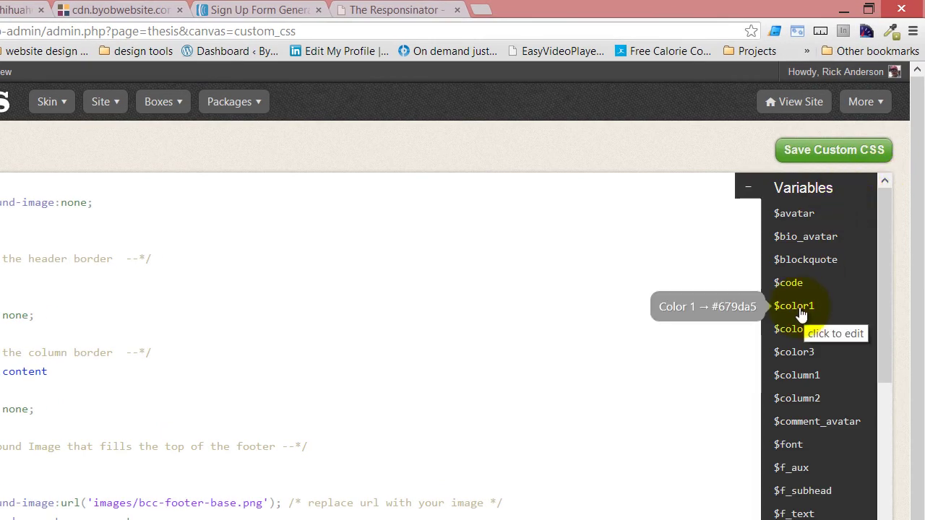
left_click(795, 308)
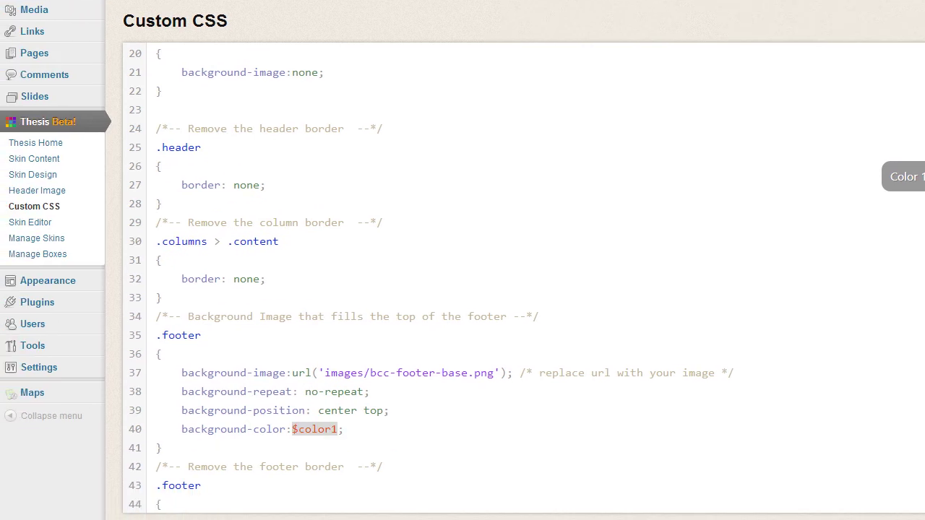
left_click(464, 448)
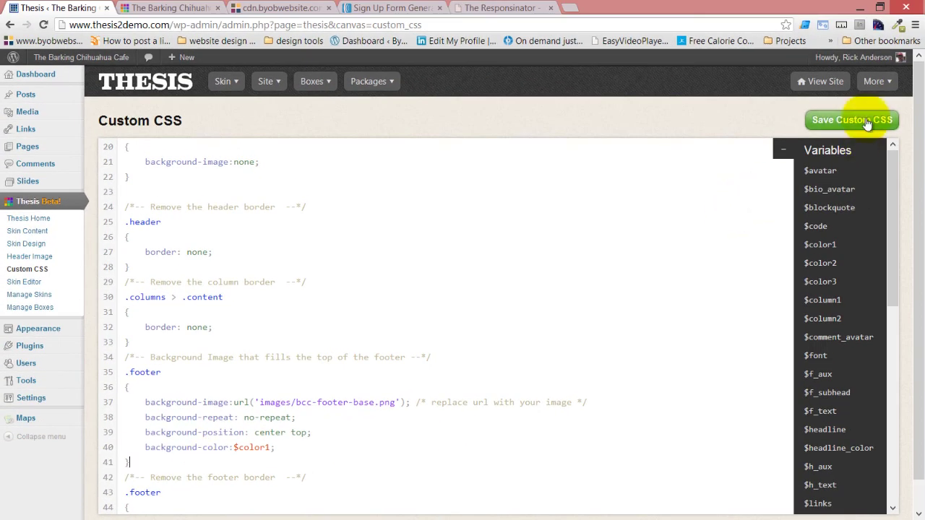
left_click(867, 122)
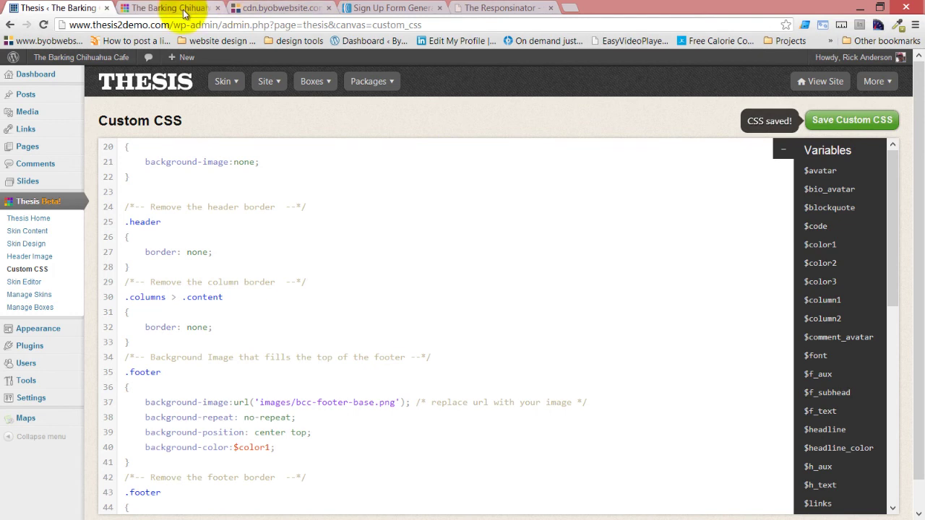
left_click(161, 7)
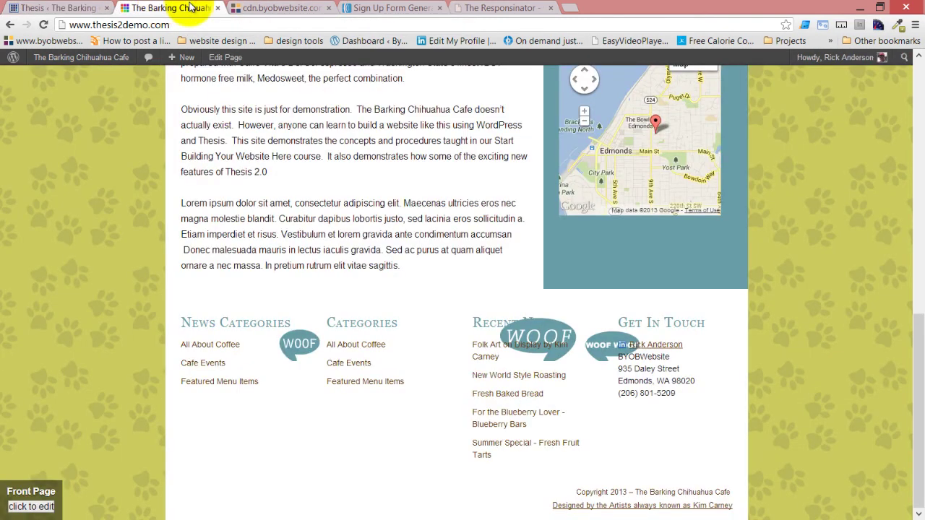
left_click(43, 25)
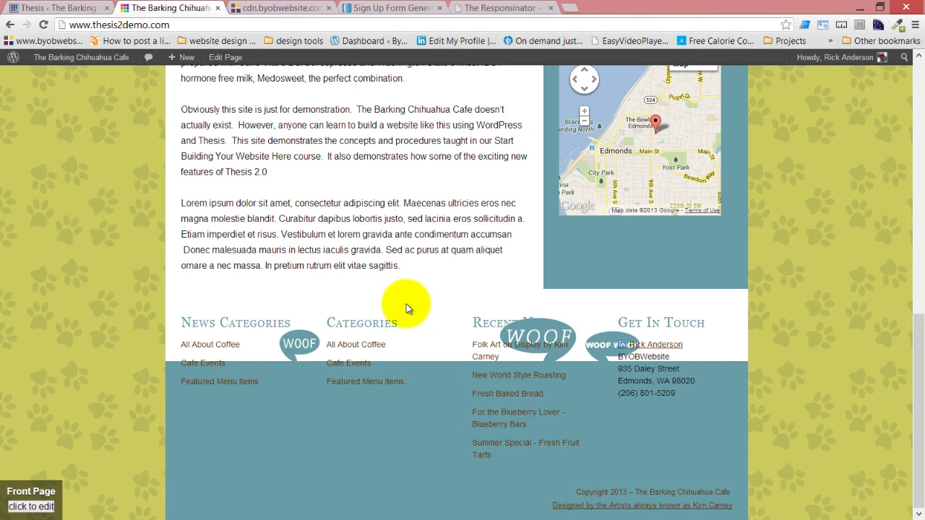
Back in Custom CSS, start editing the main .footer rule after the padding-top declaration
left_click(65, 7)
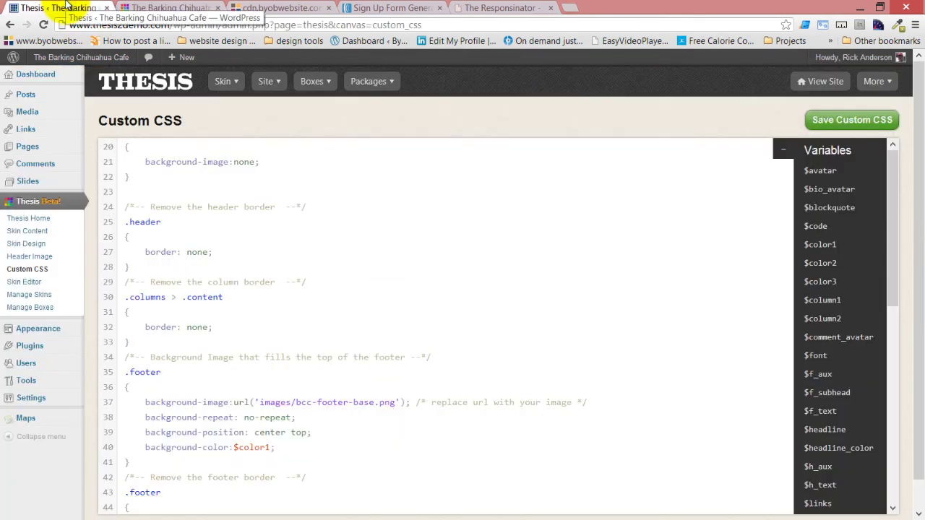
scroll(308, 381, "down", 1)
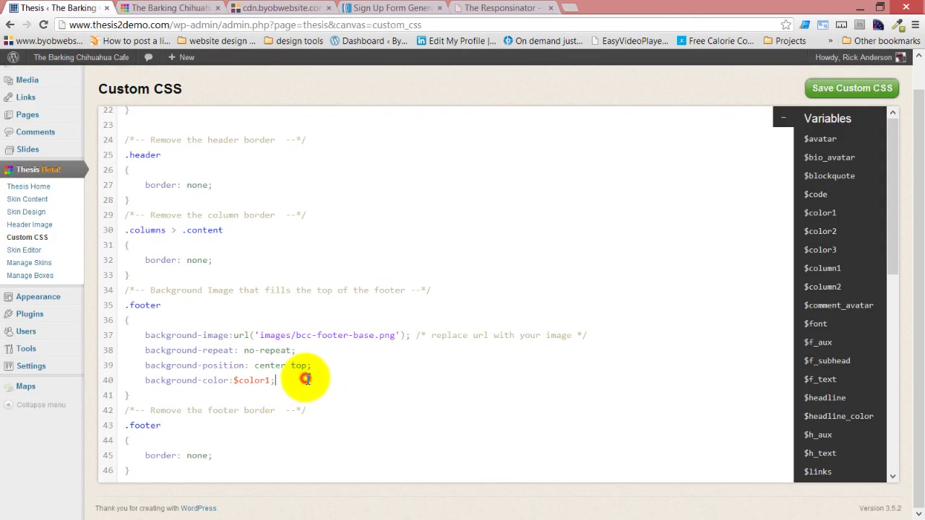
key("Return")
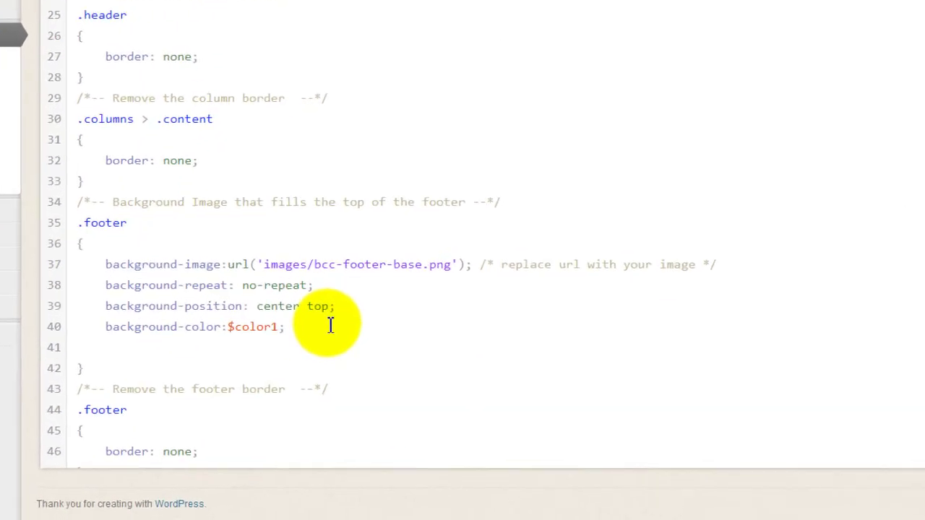
type("padding-top:150px;")
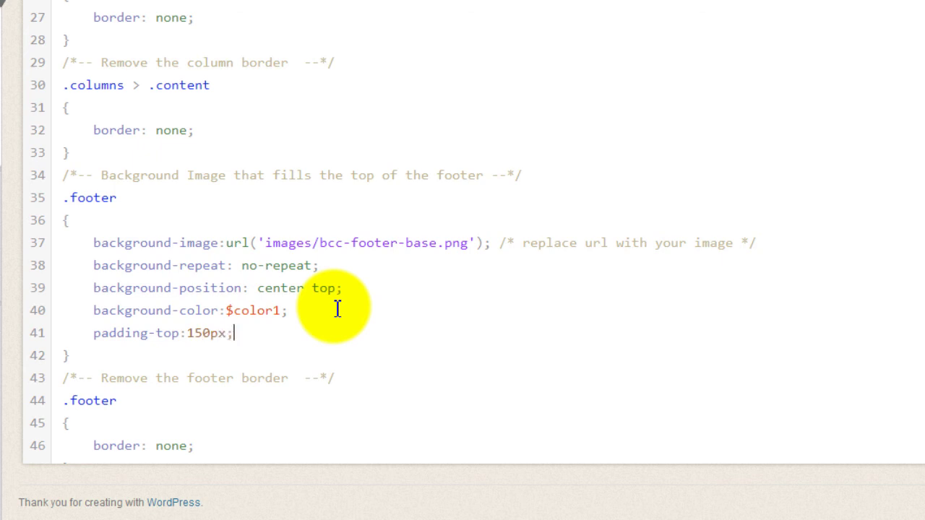
left_click(307, 333)
scroll(307, 333, "down", 1)
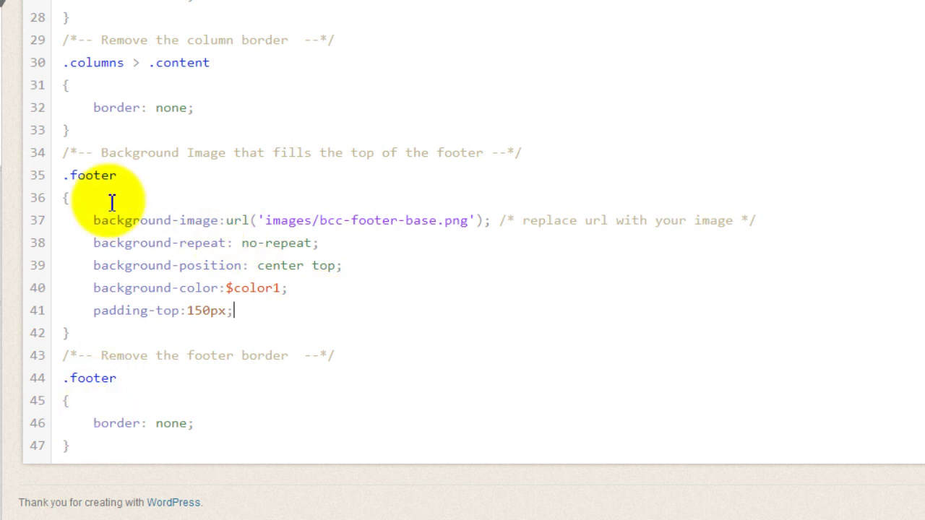
Move border: none into the main .footer rule and delete the empty footer rule on lines 44–48
left_click_drag(93, 424, 215, 426)
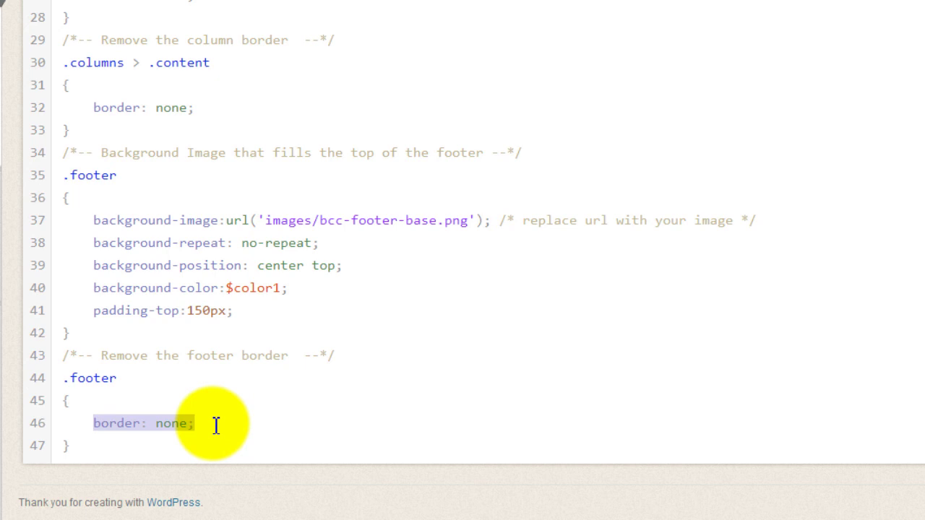
key("ctrl+x")
left_click(254, 312)
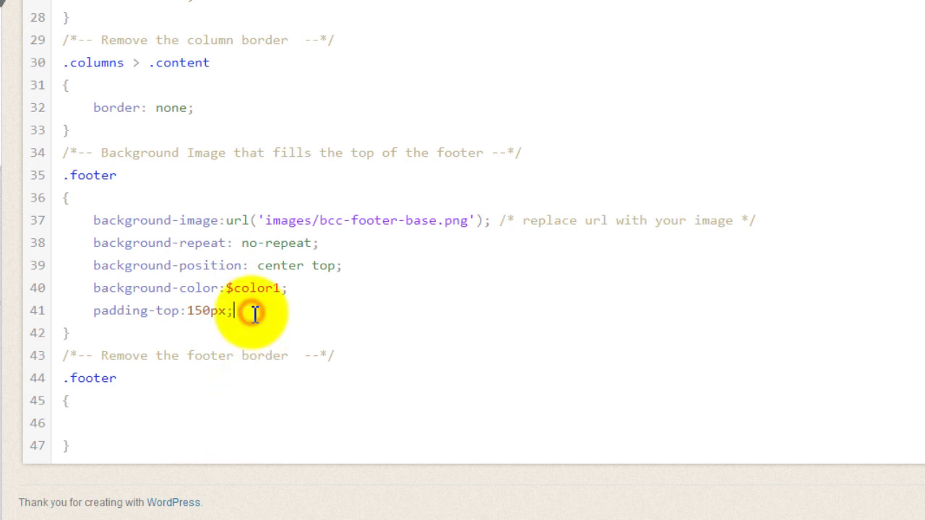
key("Return")
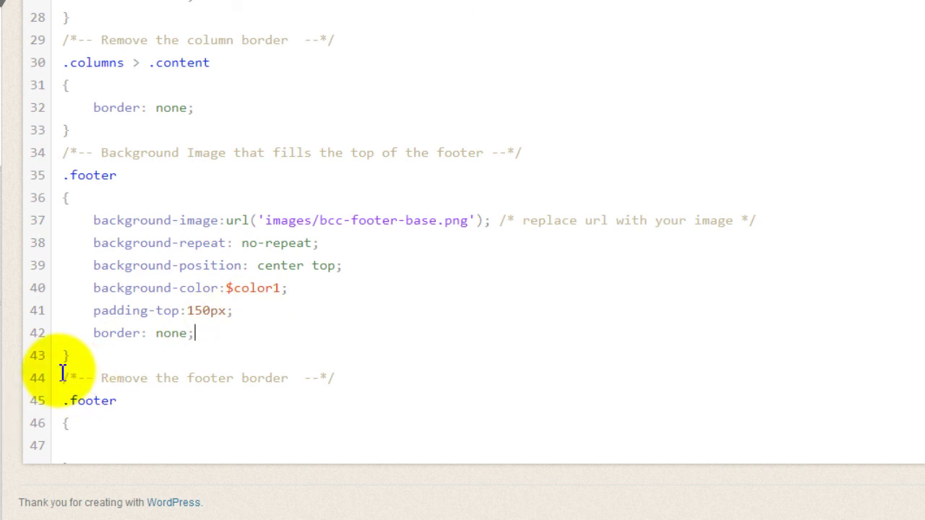
left_click_drag(62, 373, 97, 502)
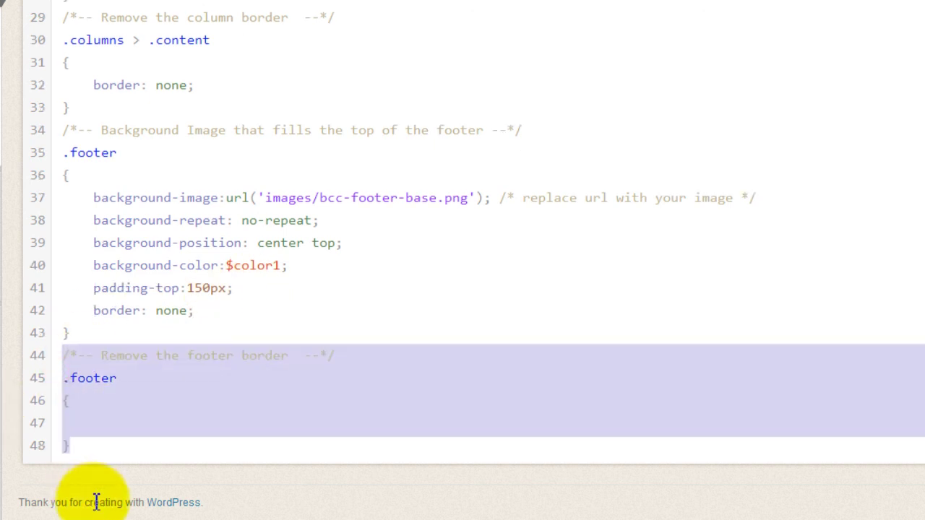
key("Delete")
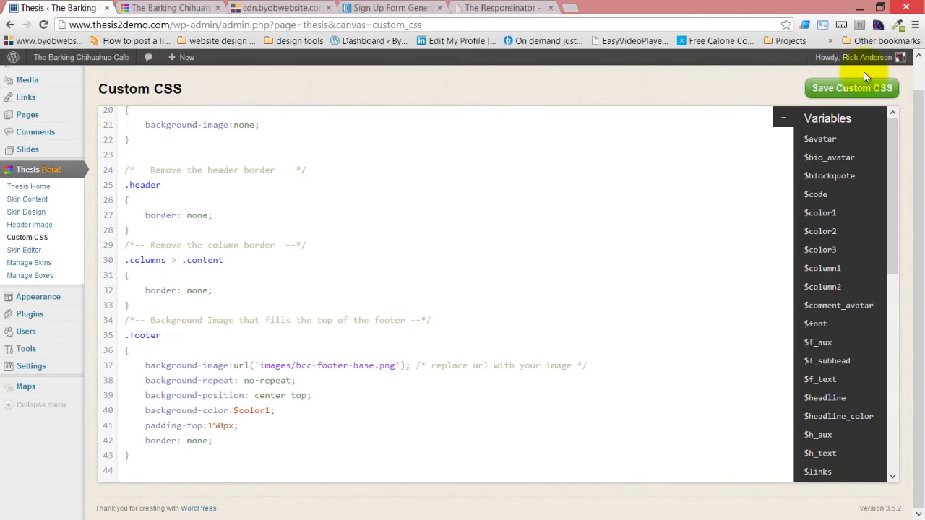
left_click(865, 88)
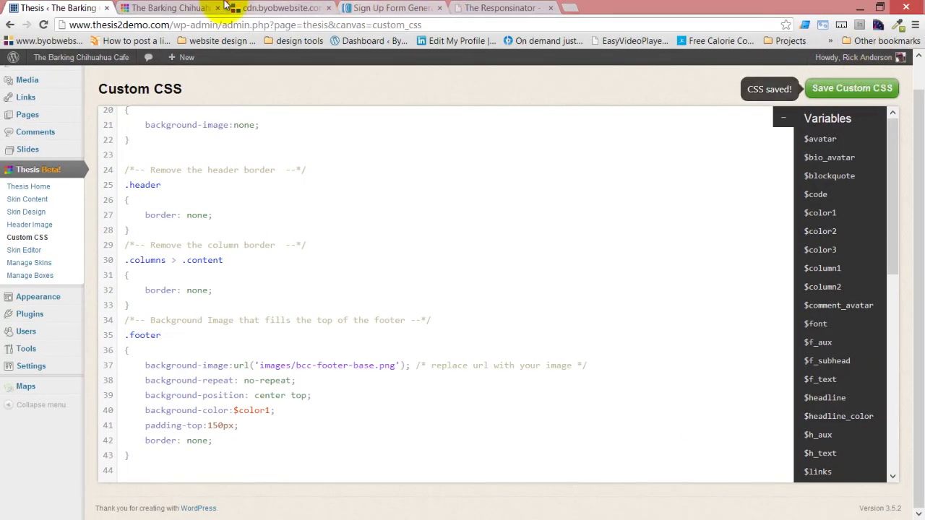
left_click(186, 10)
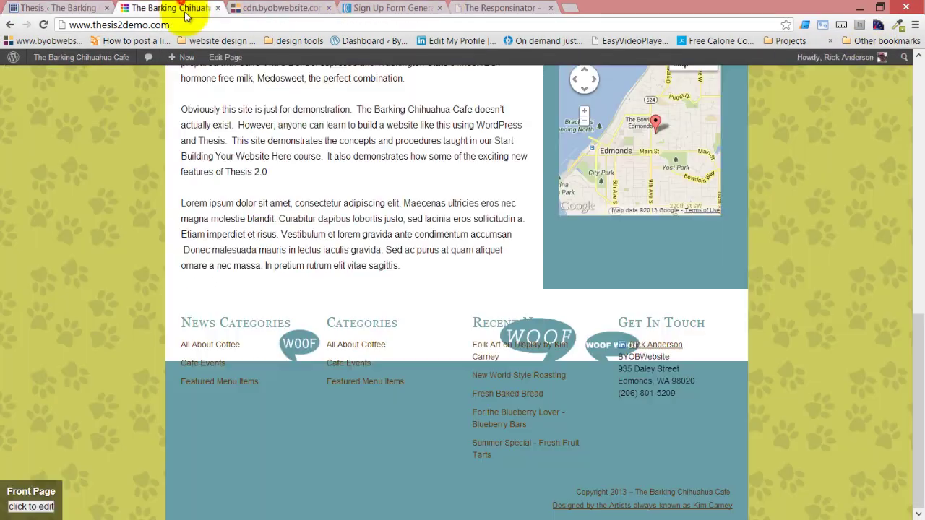
left_click(44, 26)
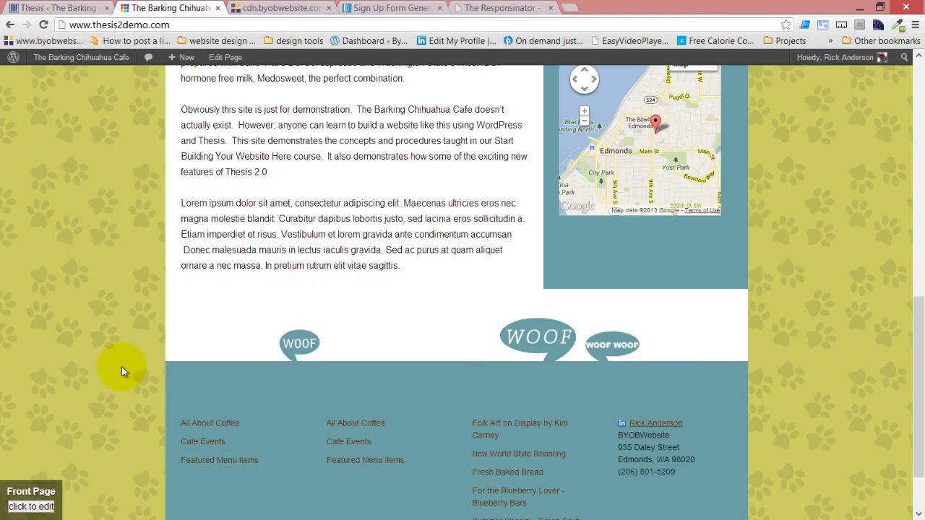
scroll(715, 347, "down", 2)
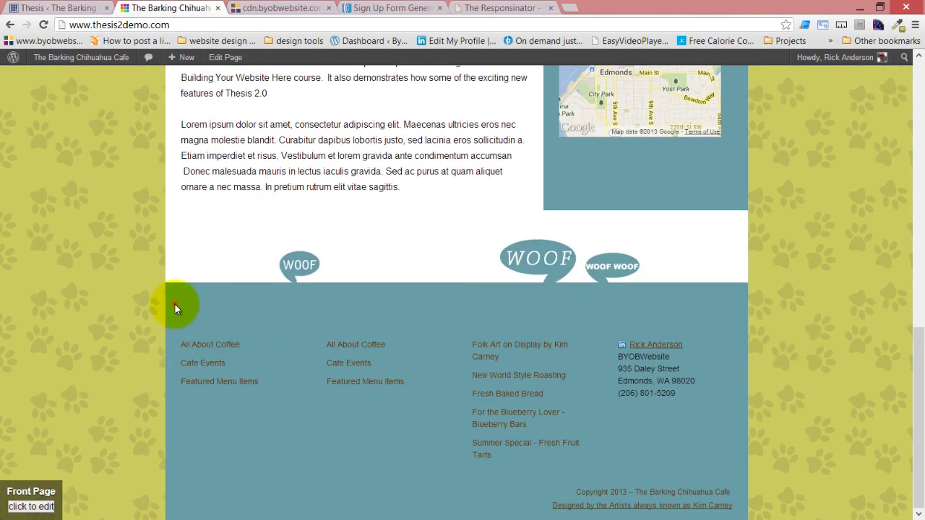
mouse_move(178, 307)
left_mouse_down()
mouse_move(419, 325)
mouse_move(290, 326)
left_mouse_up()
left_click(421, 325)
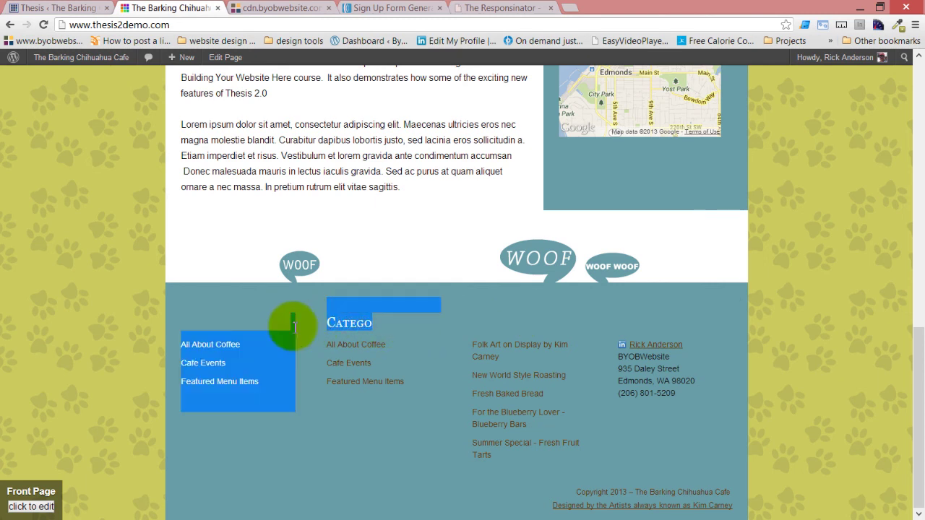
left_click(347, 323)
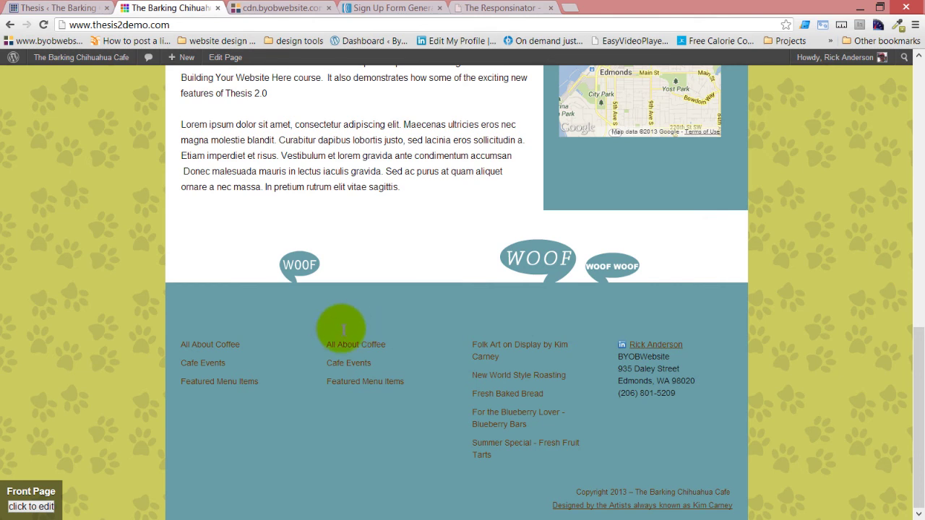
left_click_drag(341, 344, 381, 345)
scroll(381, 344, "up", 6)
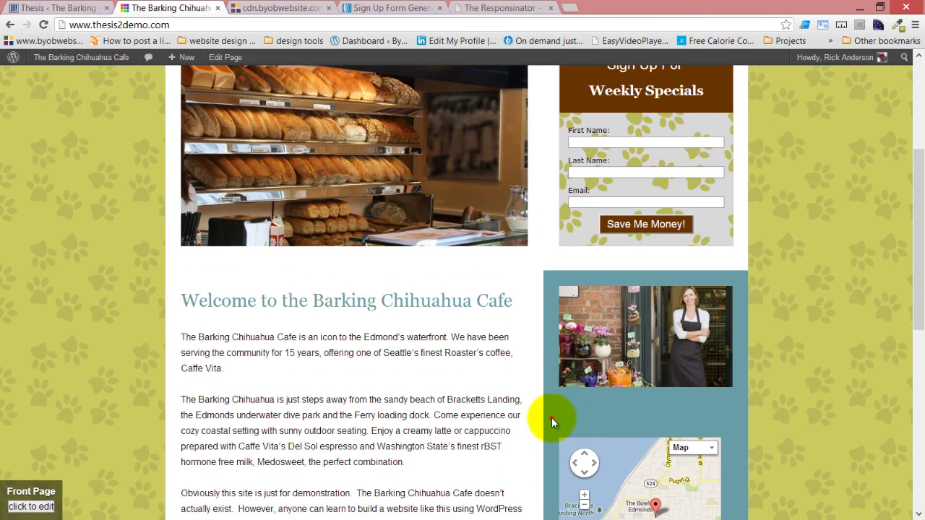
left_click_drag(551, 417, 684, 411)
left_click(685, 410)
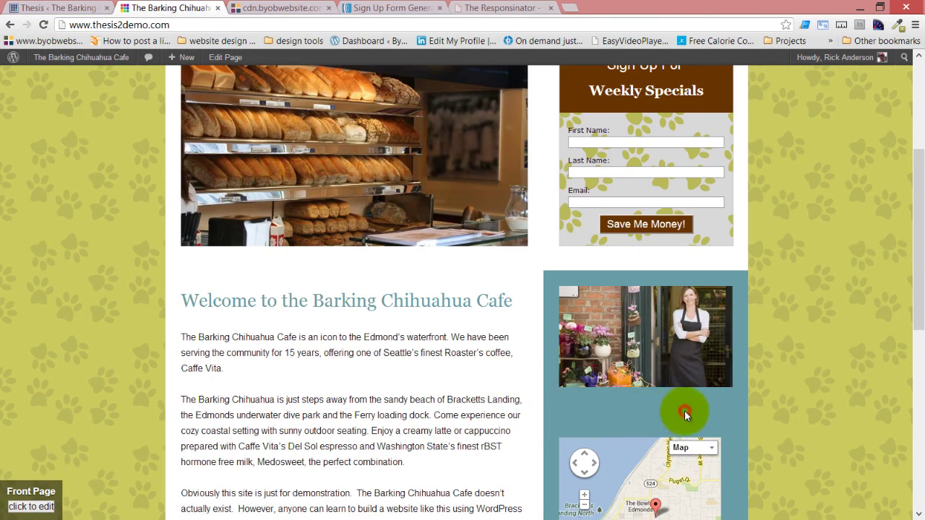
Change the Sidebar Headings text colour from 669ca4 to ffffff in Skin Design and confirm
left_click(76, 6)
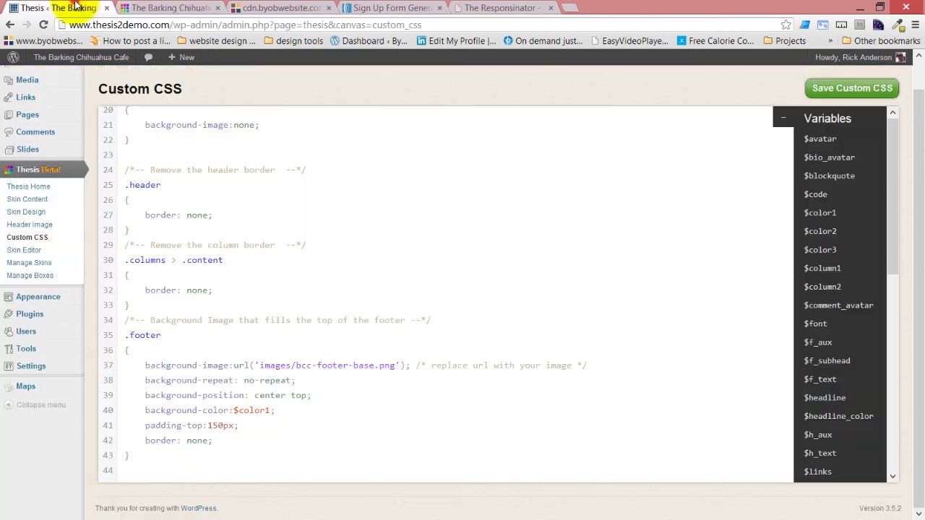
scroll(306, 200, "up", 8)
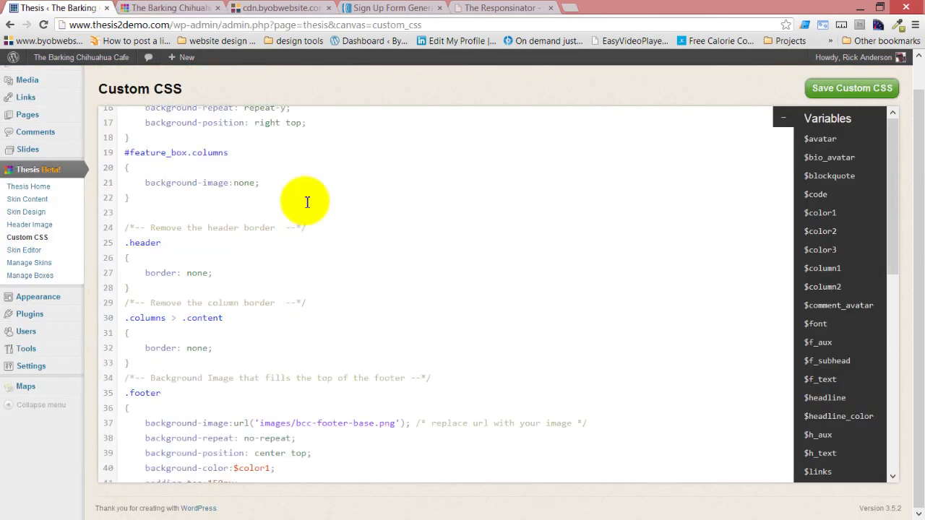
mouse_move(222, 81)
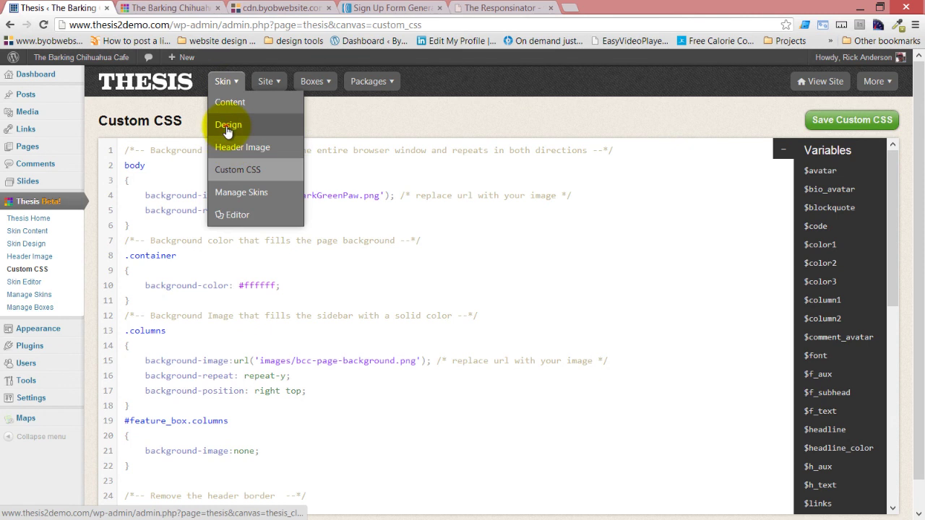
left_click(227, 126)
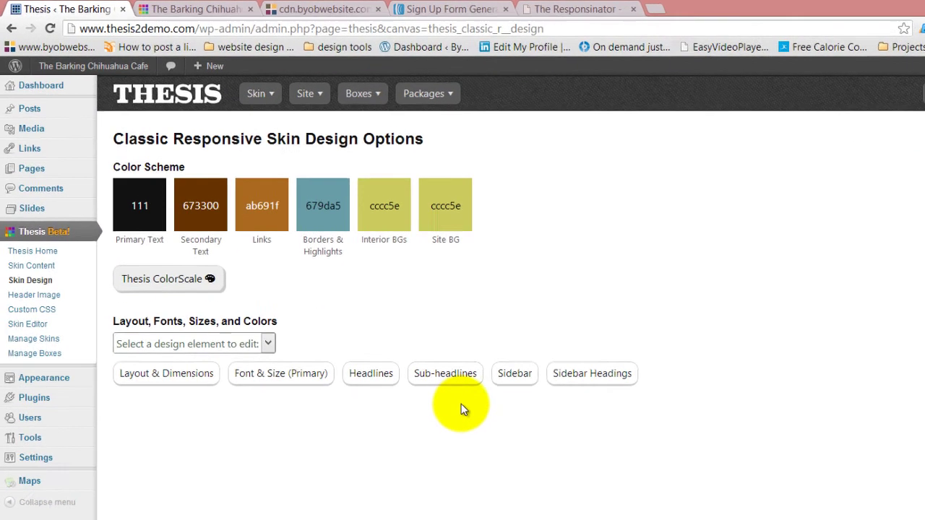
left_click(592, 375)
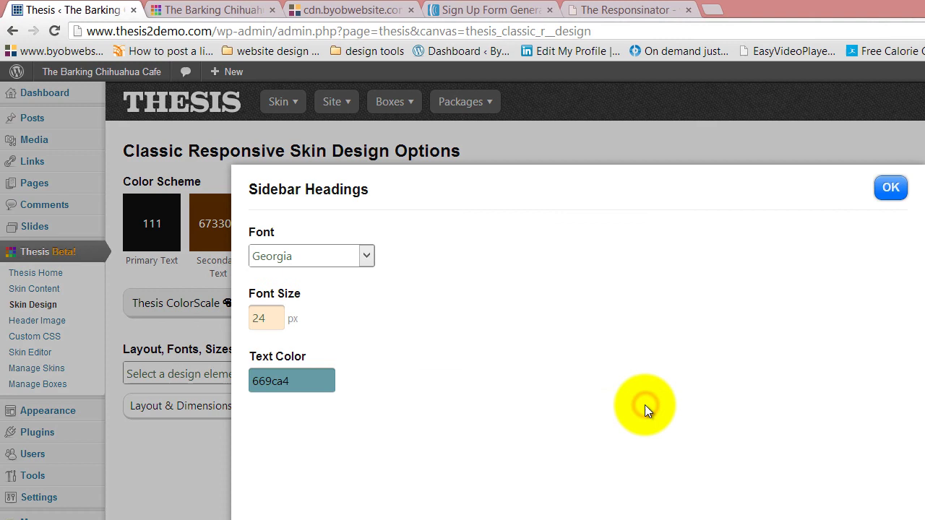
left_click(266, 381)
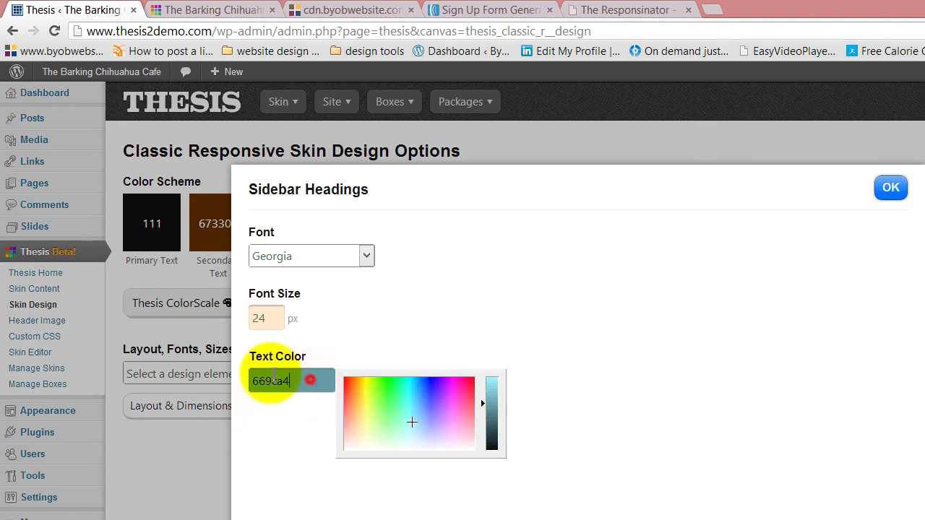
type("ffffff")
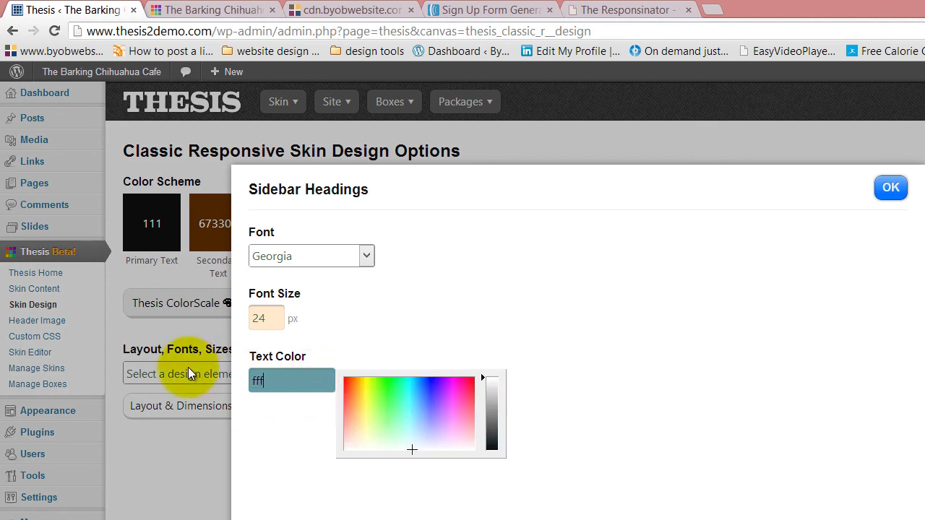
left_click(409, 335)
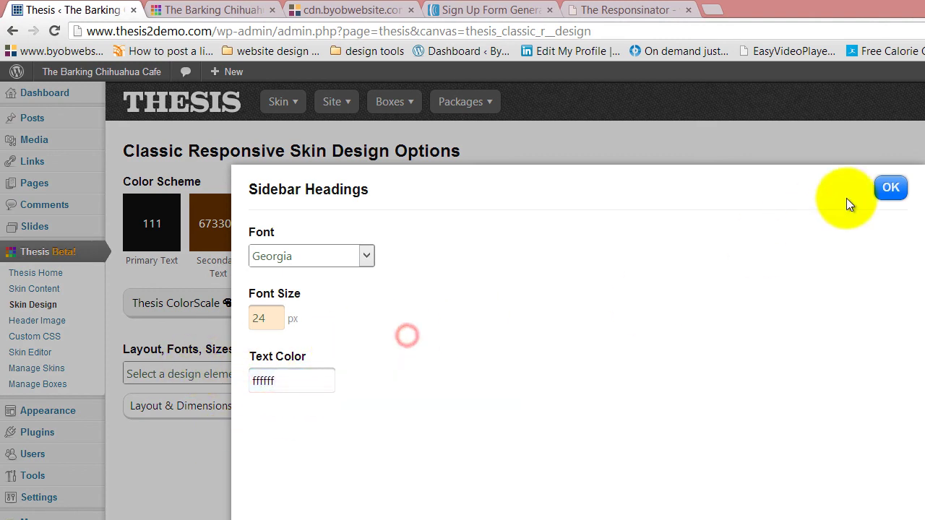
left_click(890, 188)
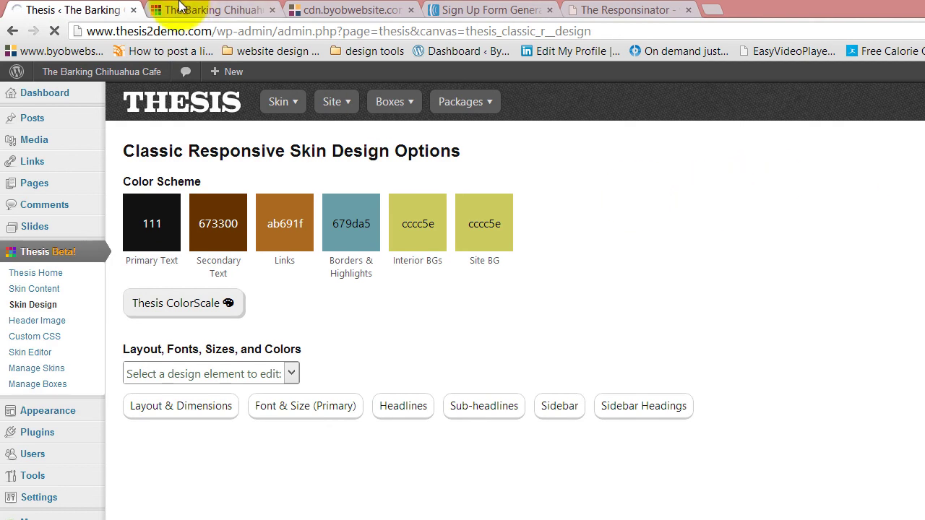
Reload the cafe site and scroll to the footer to confirm the headings are white
left_click(193, 19)
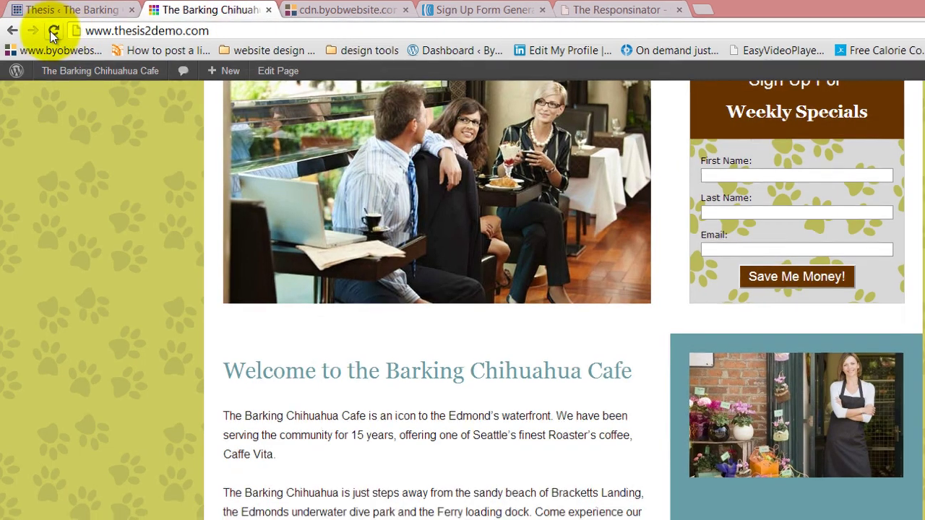
left_click(52, 30)
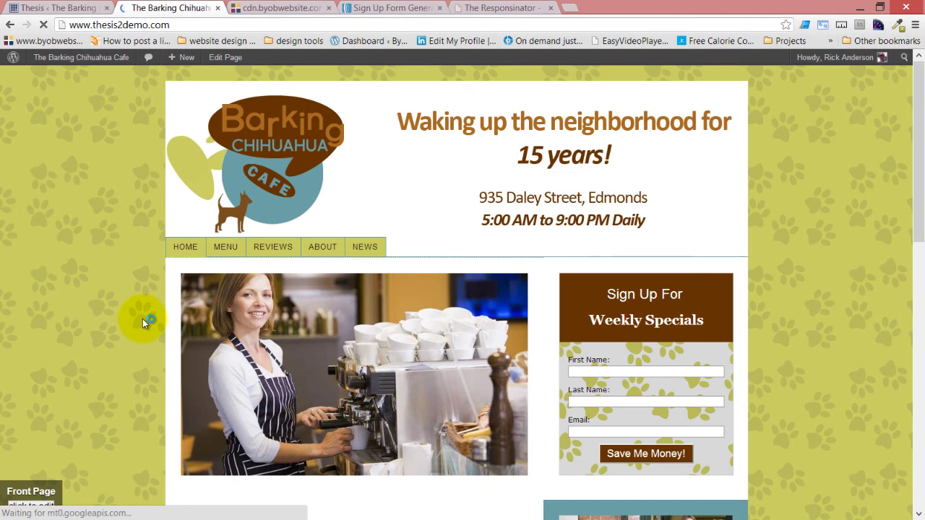
scroll(142, 324, "down", 5)
scroll(142, 323, "down", 4)
scroll(142, 319, "down", 2)
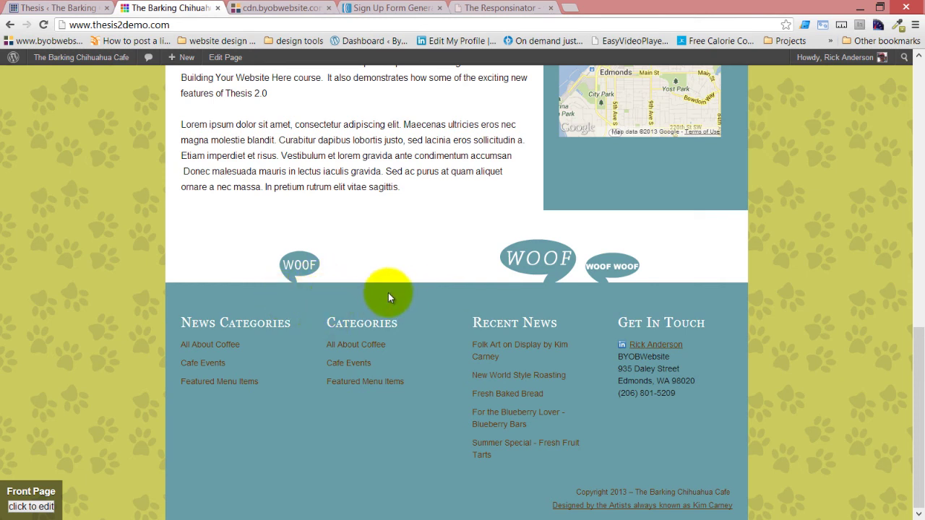
key("F5")
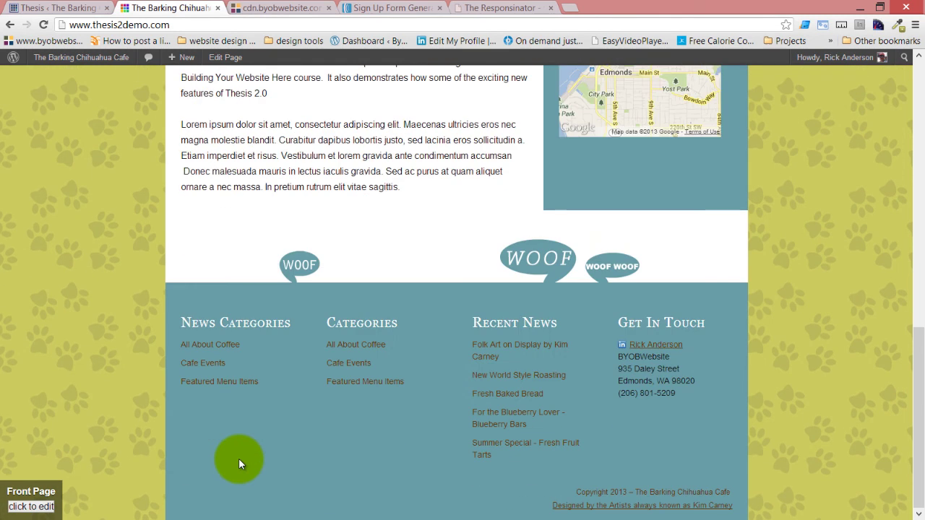
scroll(239, 458, "up", 10)
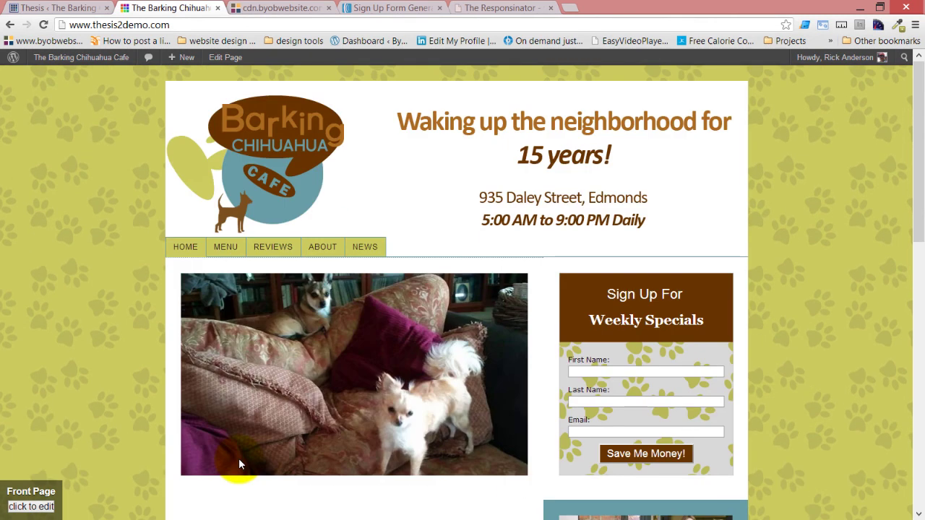
scroll(239, 458, "down", 10)
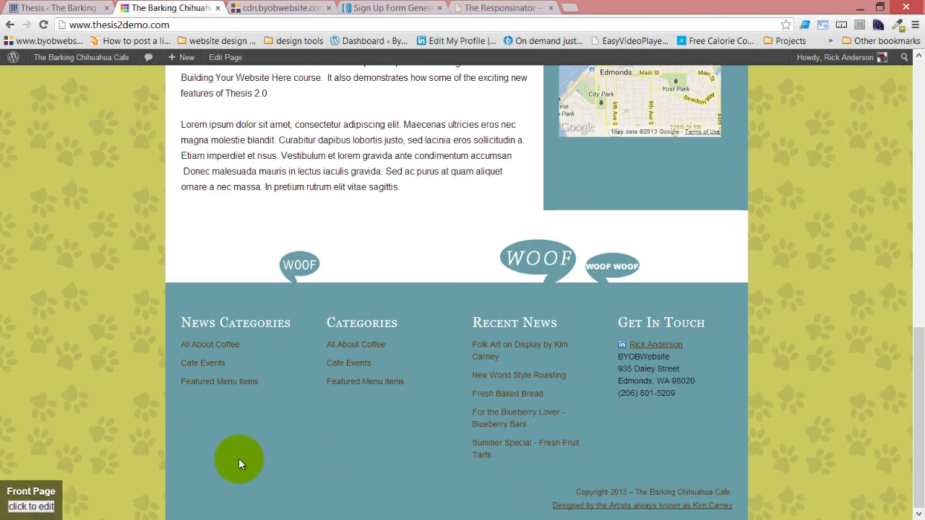